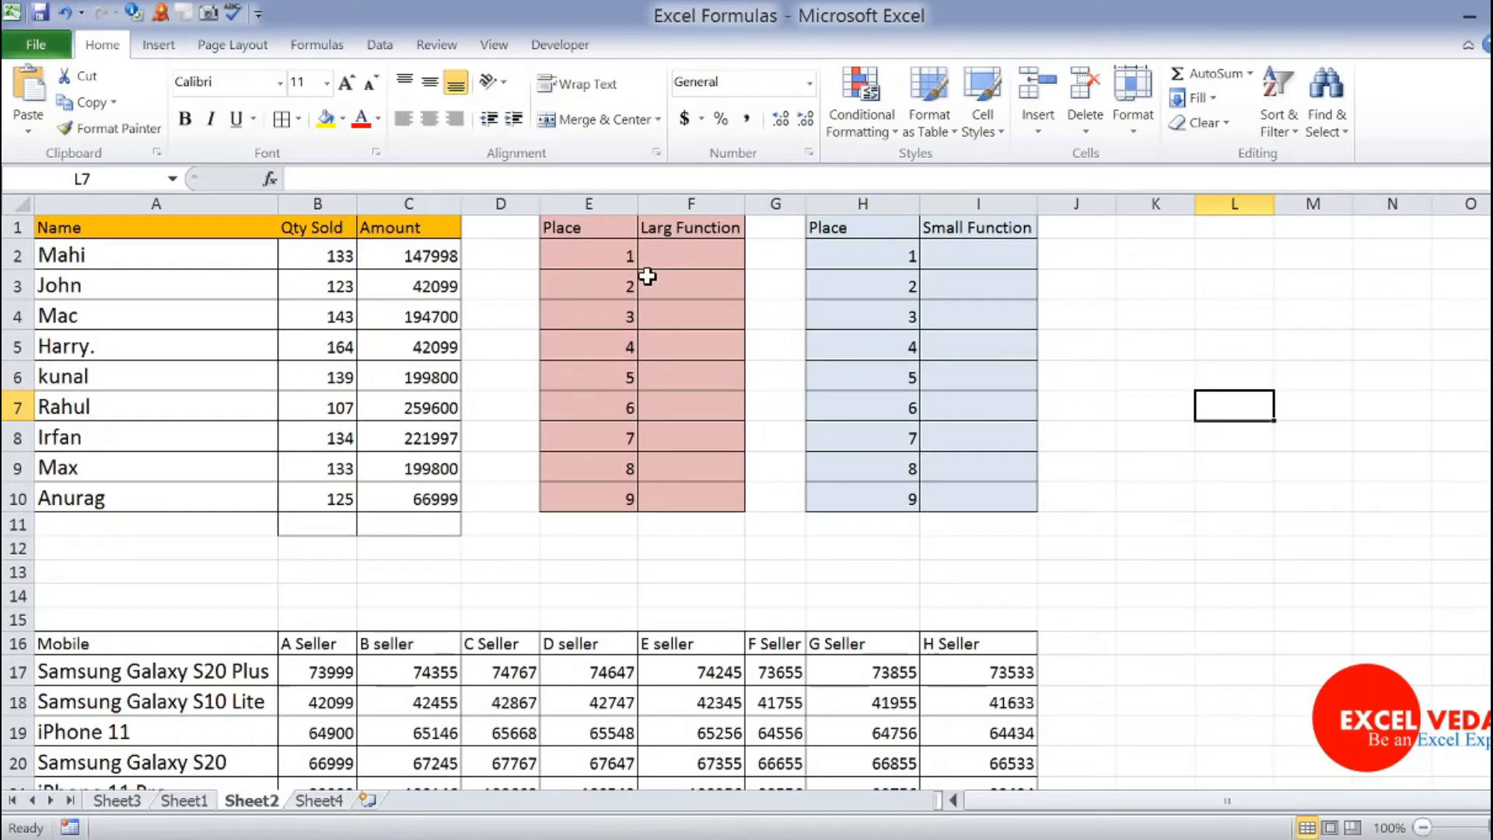
Examine the sales table's Name, Qty Sold and Amount columns.
{"action": "left_click", "coordinate": [702, 251]}
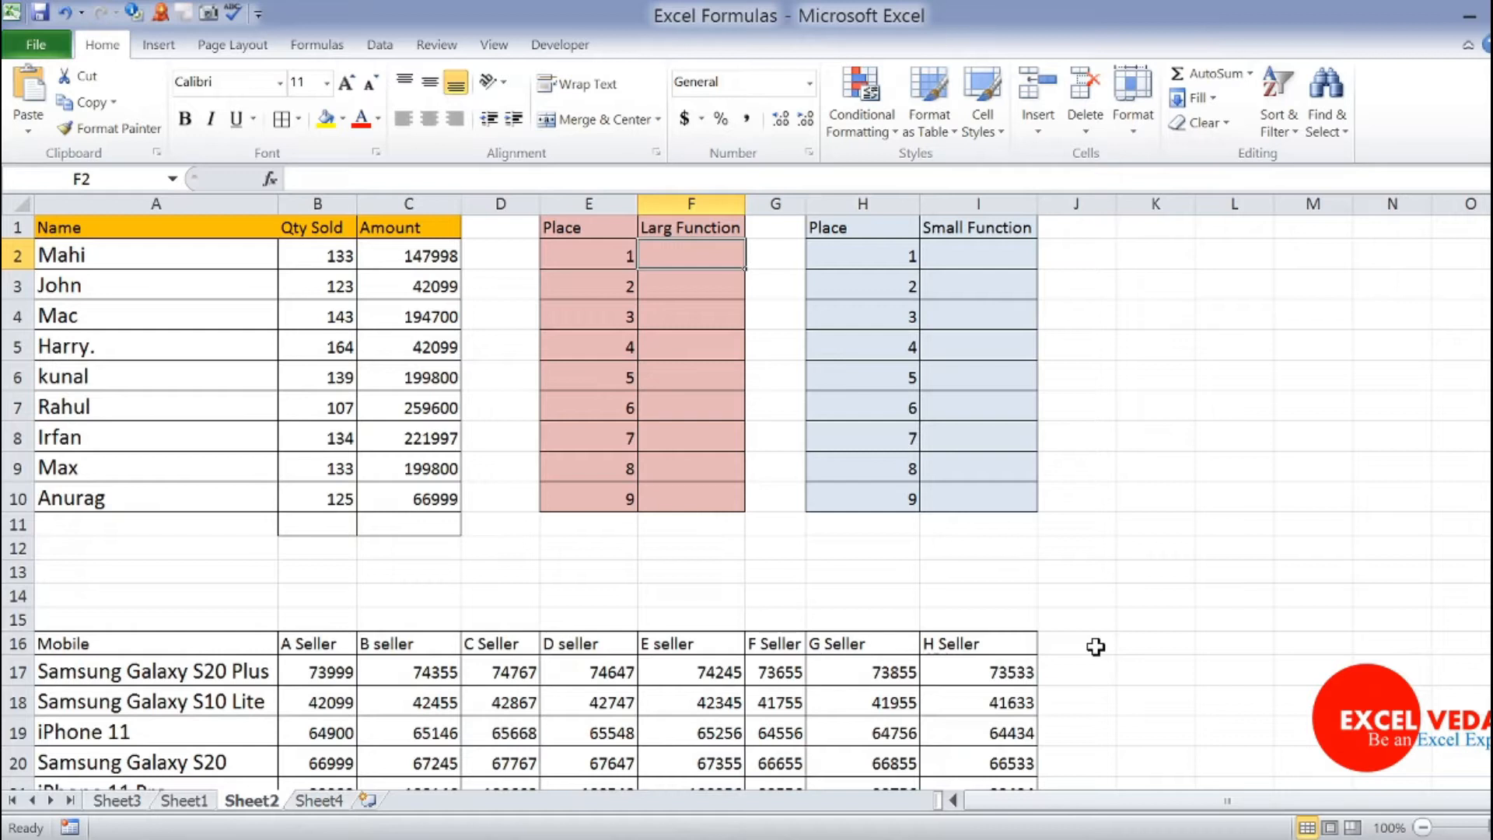
{"action": "left_click", "coordinate": [1077, 677]}
{"action": "left_click", "coordinate": [686, 248]}
{"action": "left_click_drag", "start_coordinate": [134, 229], "coordinate": [386, 465]}
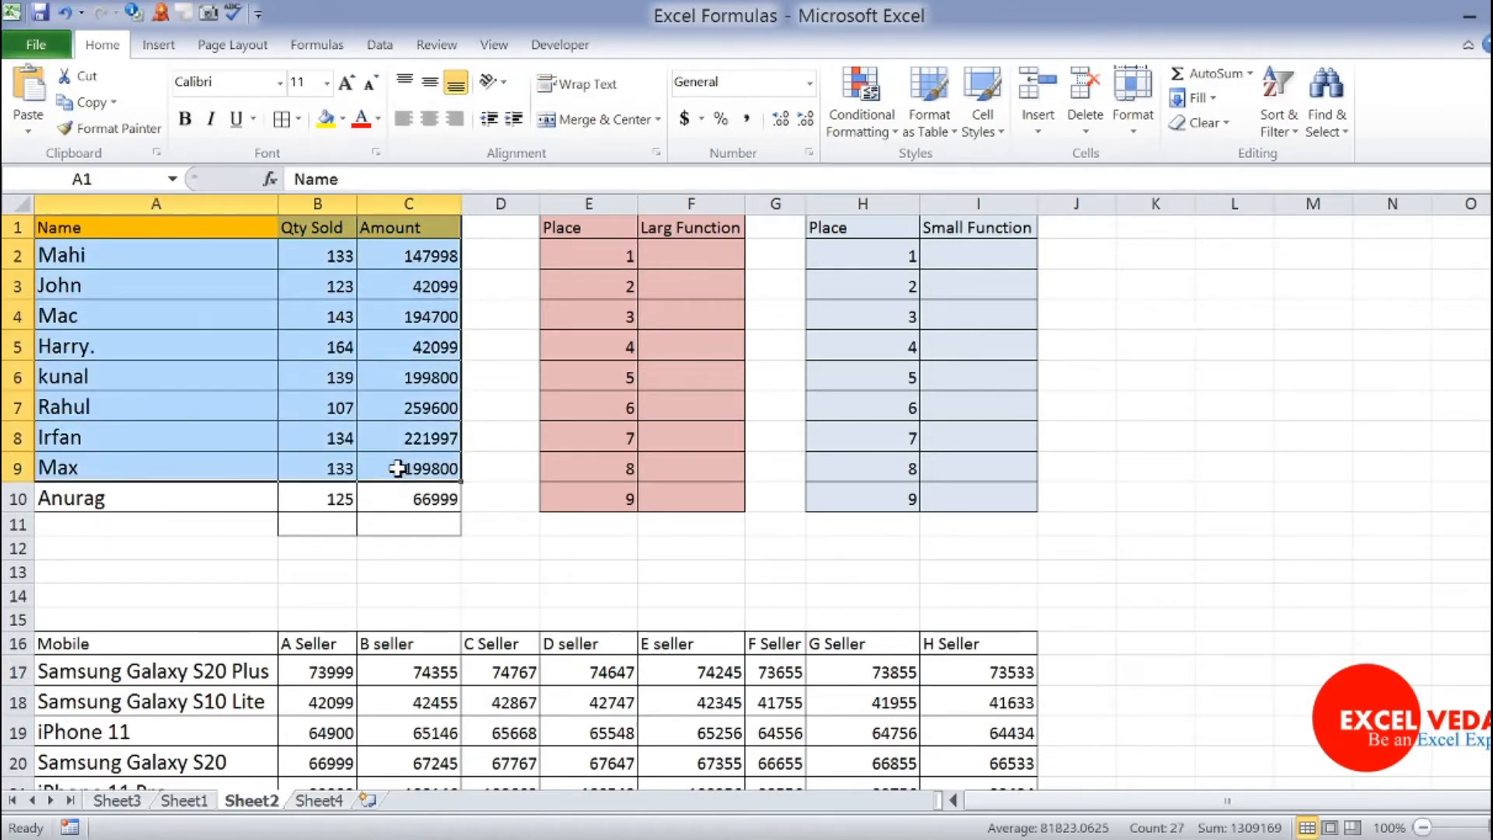
{"action": "left_click", "coordinate": [485, 414]}
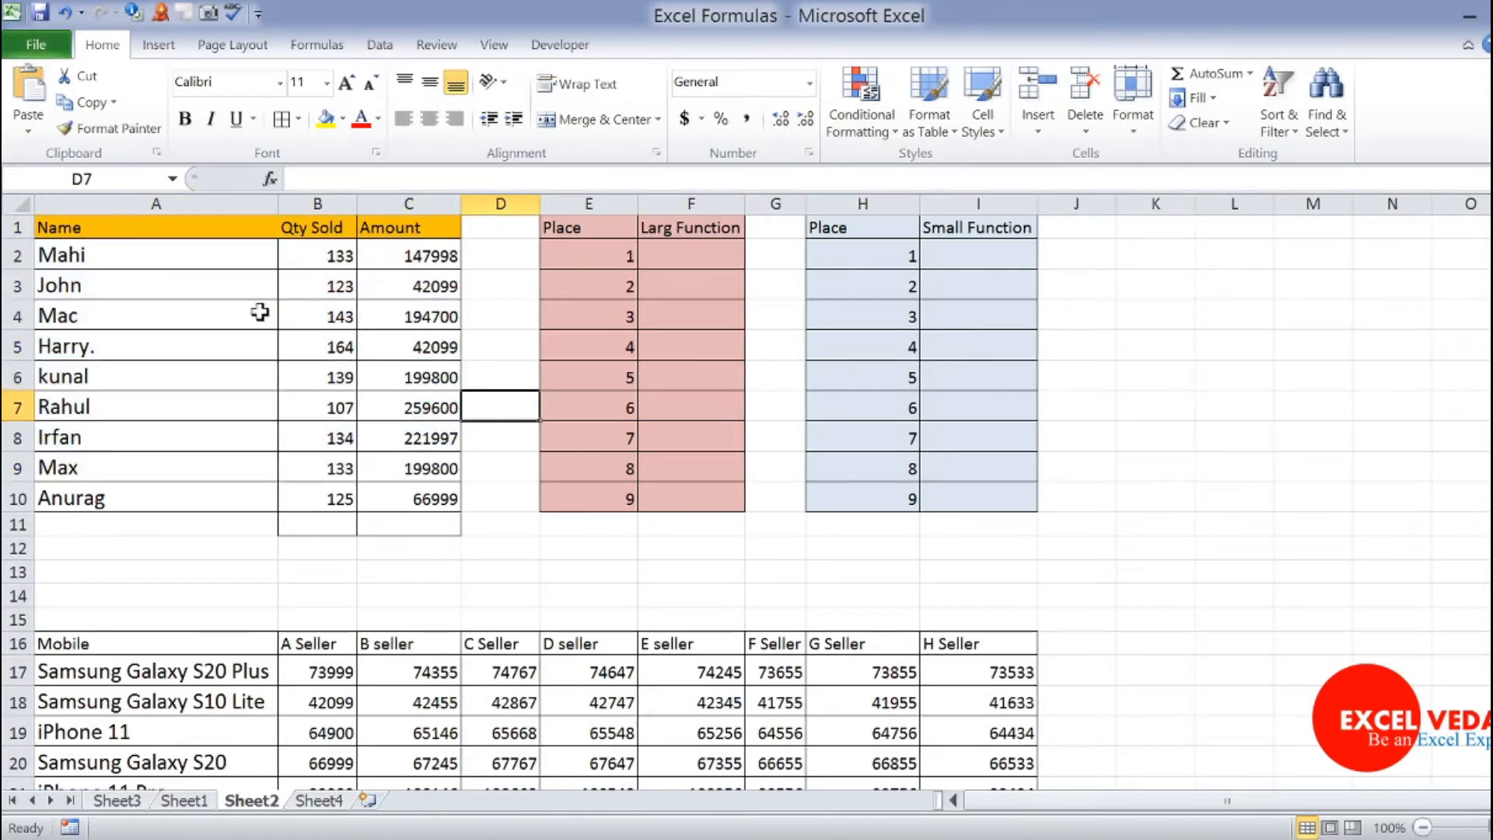
{"action": "left_click", "coordinate": [182, 227]}
{"action": "left_click", "coordinate": [167, 335]}
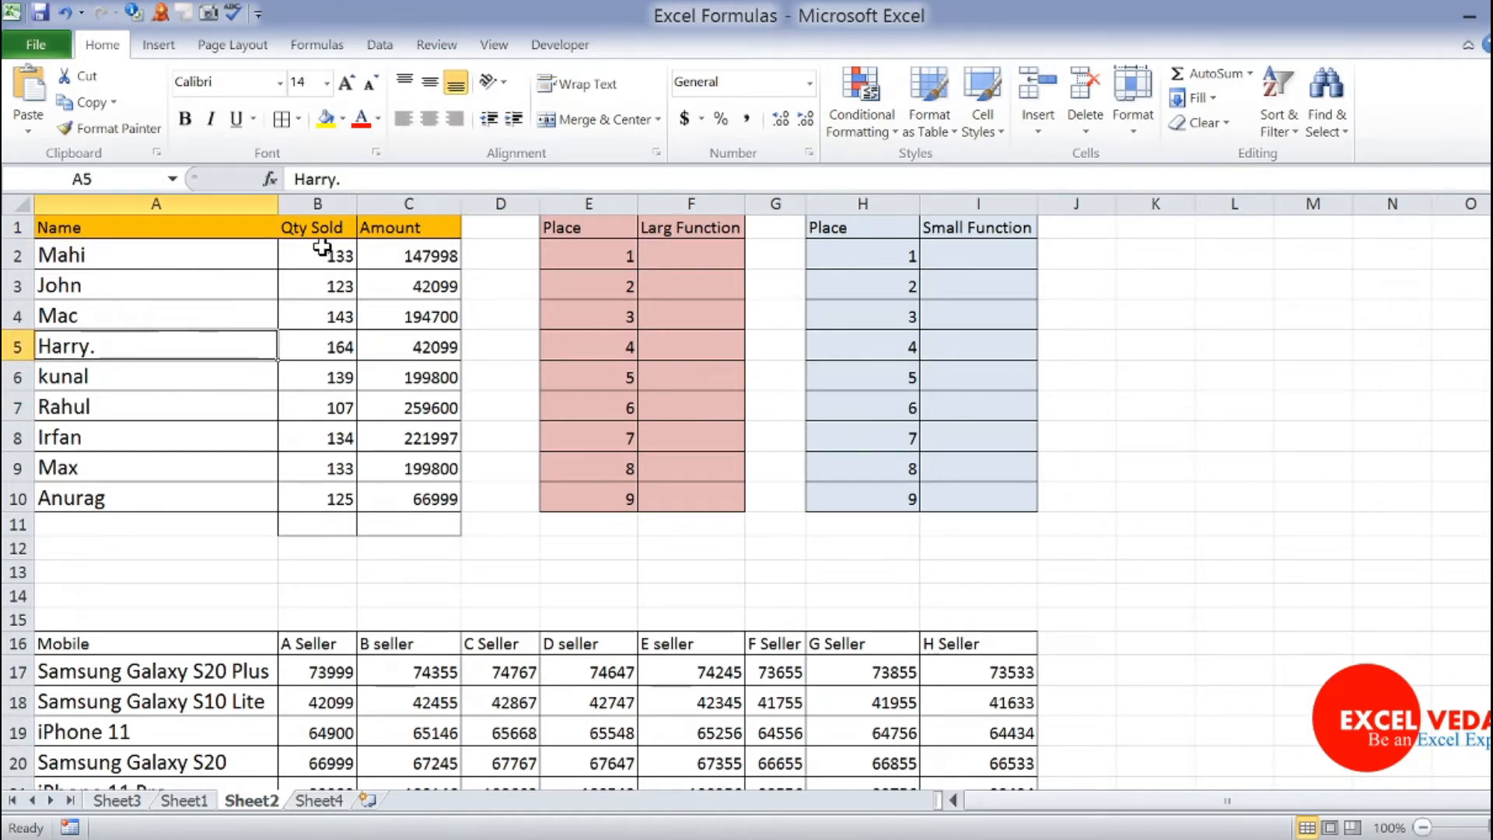
{"action": "left_click_drag", "start_coordinate": [321, 250], "coordinate": [323, 427]}
{"action": "left_click", "coordinate": [117, 273]}
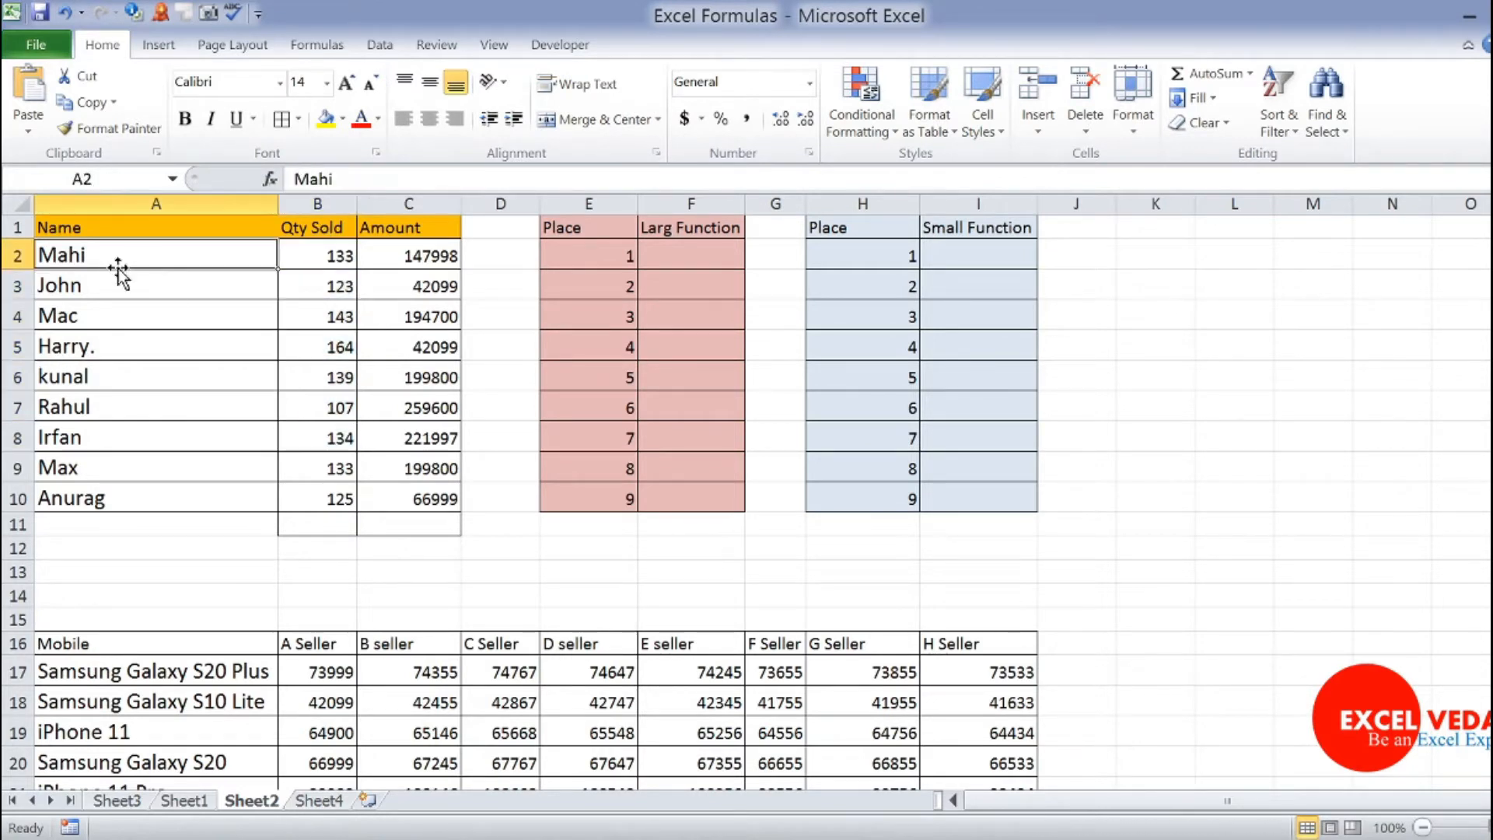
{"action": "left_click", "coordinate": [306, 246]}
{"action": "left_click", "coordinate": [418, 255]}
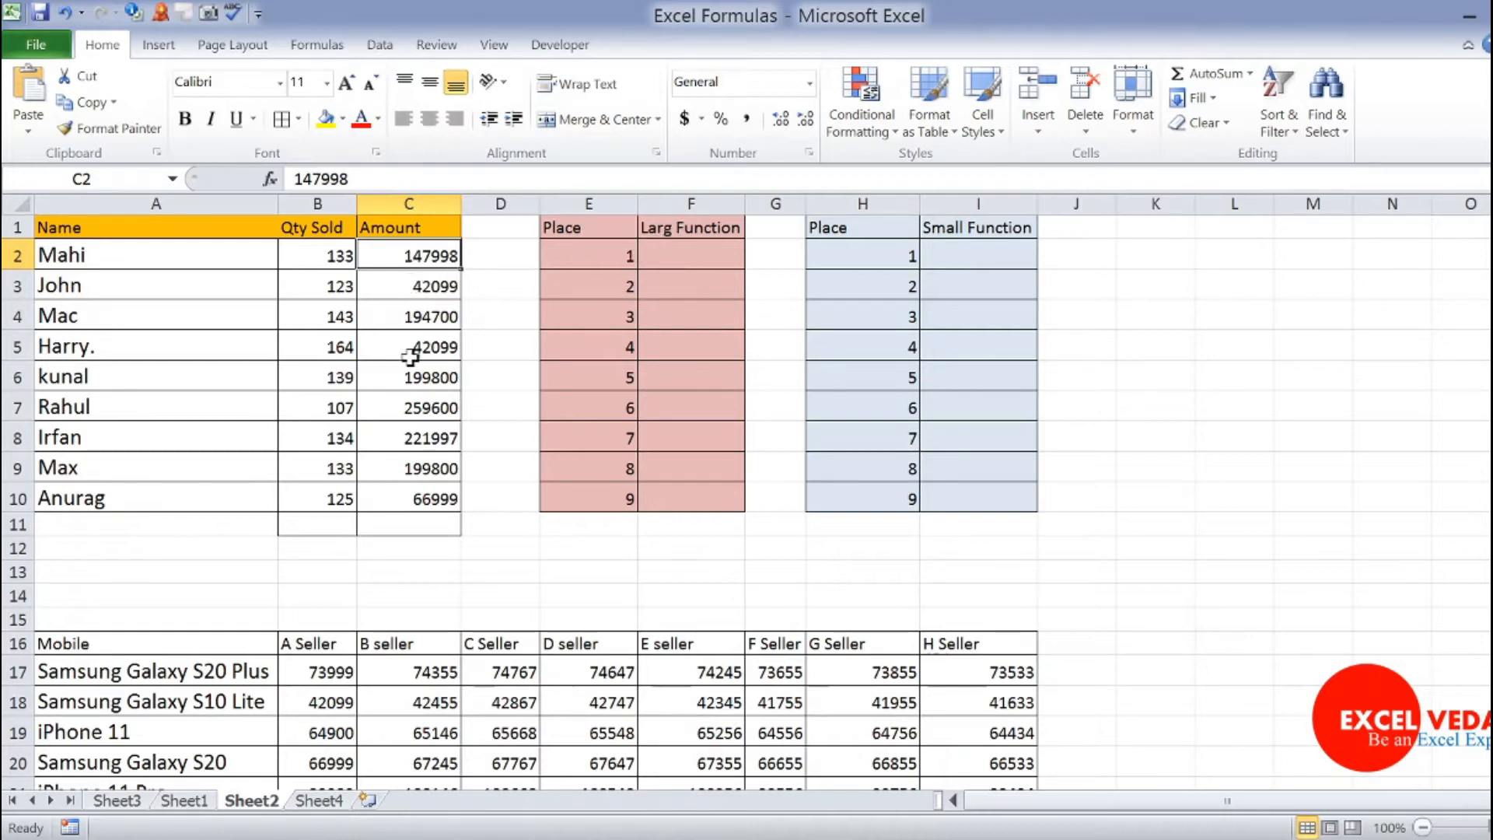
{"action": "left_click_drag", "start_coordinate": [407, 254], "coordinate": [416, 486]}
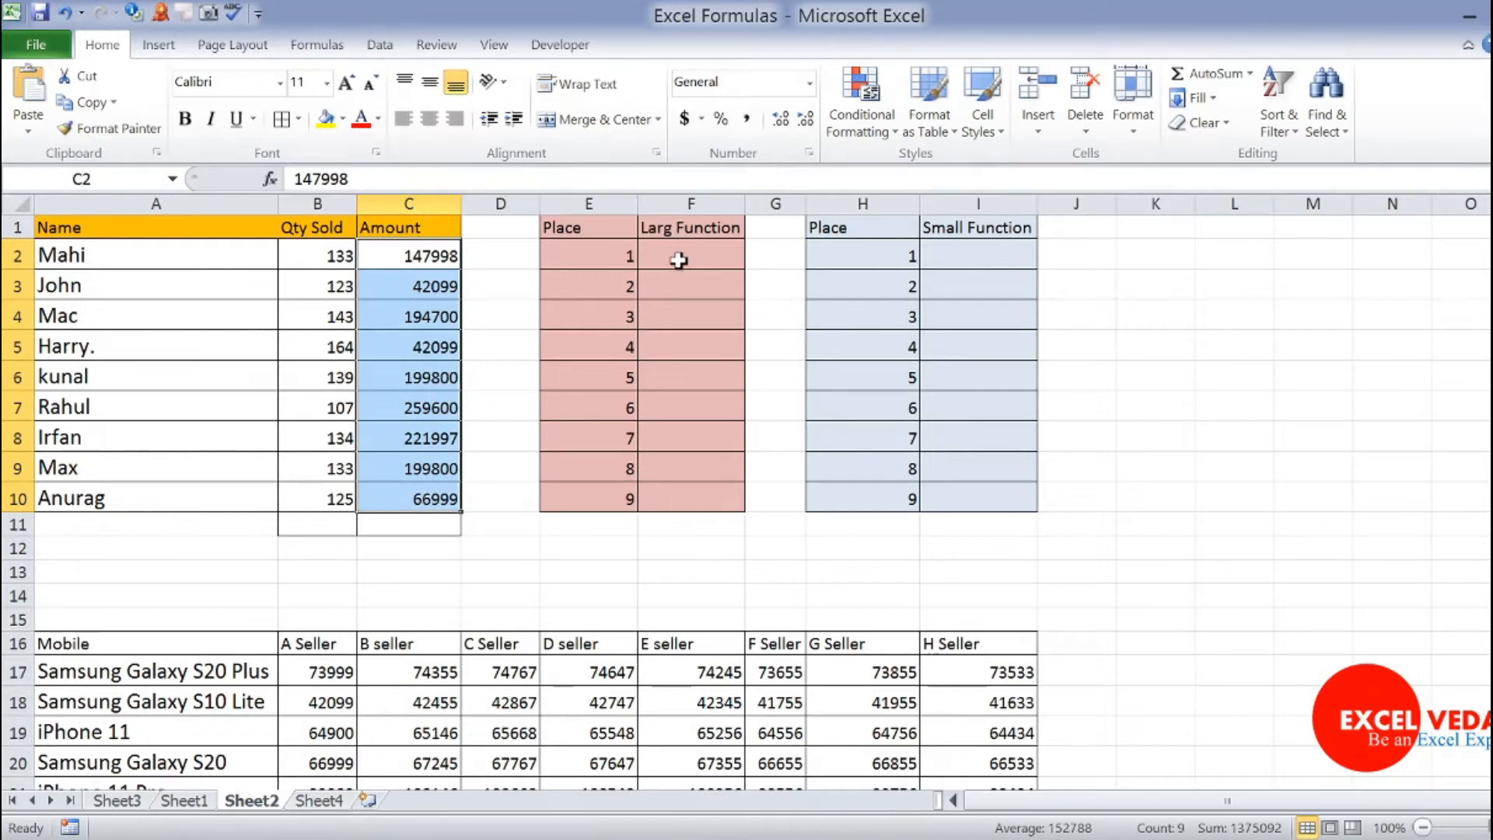
Review places 1 to 9 and the matching cells in the Larg Function column.
{"action": "left_click", "coordinate": [610, 264]}
{"action": "left_click", "coordinate": [672, 261]}
{"action": "left_click", "coordinate": [666, 285]}
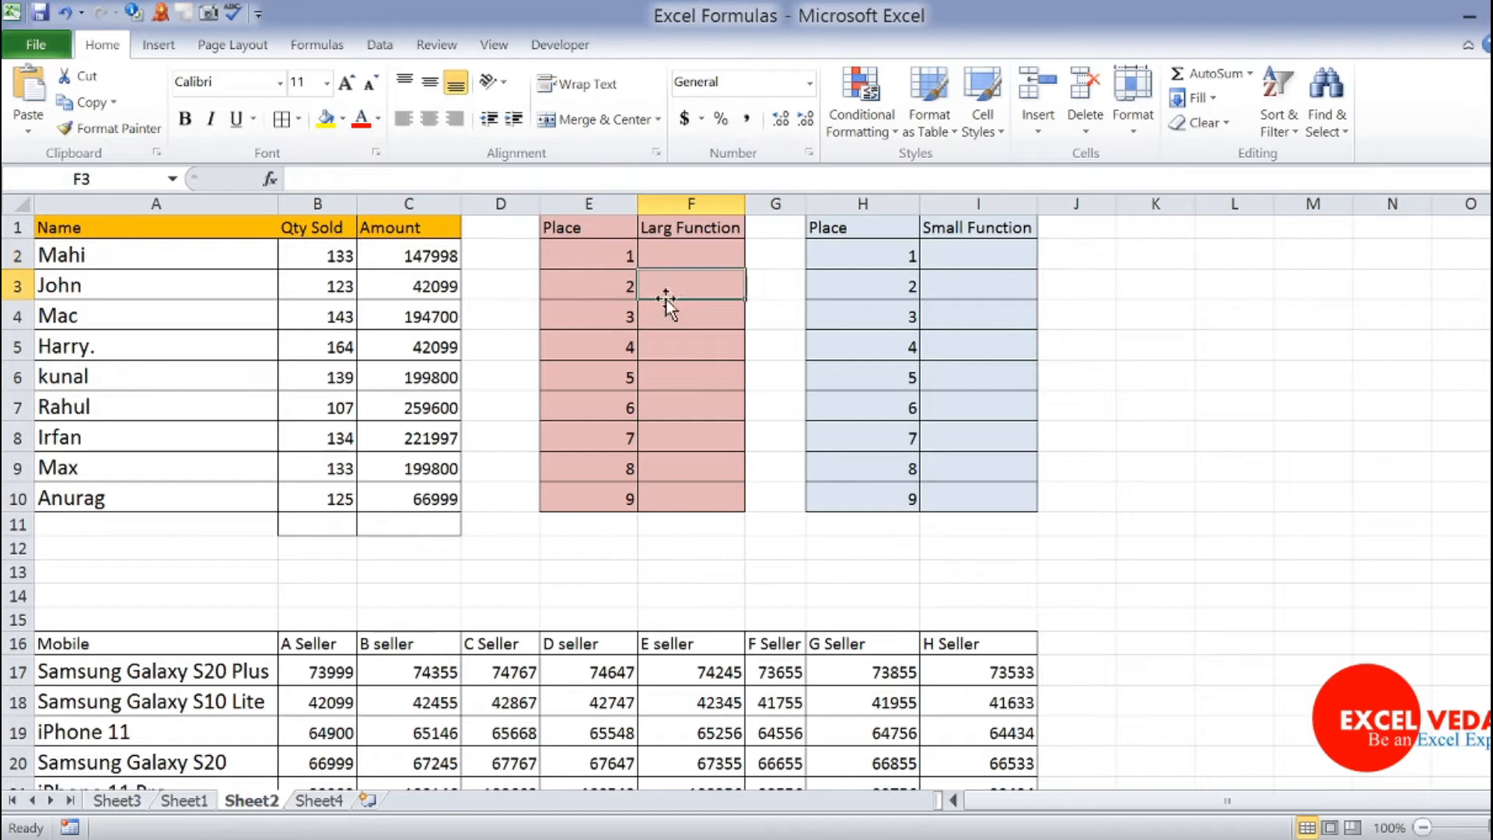
{"action": "left_click", "coordinate": [665, 325]}
{"action": "left_click", "coordinate": [666, 347]}
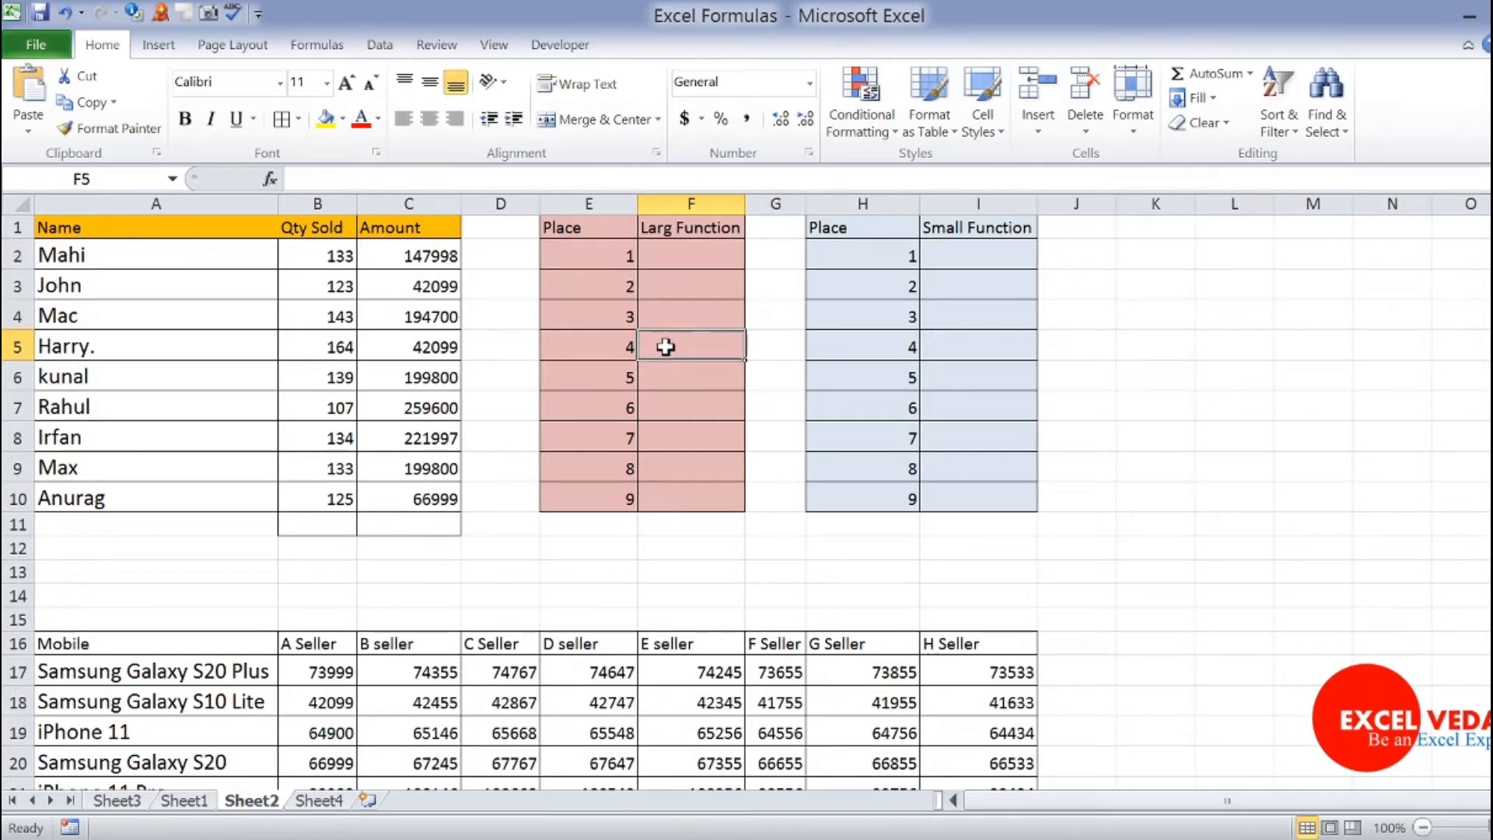
{"action": "left_click", "coordinate": [659, 498]}
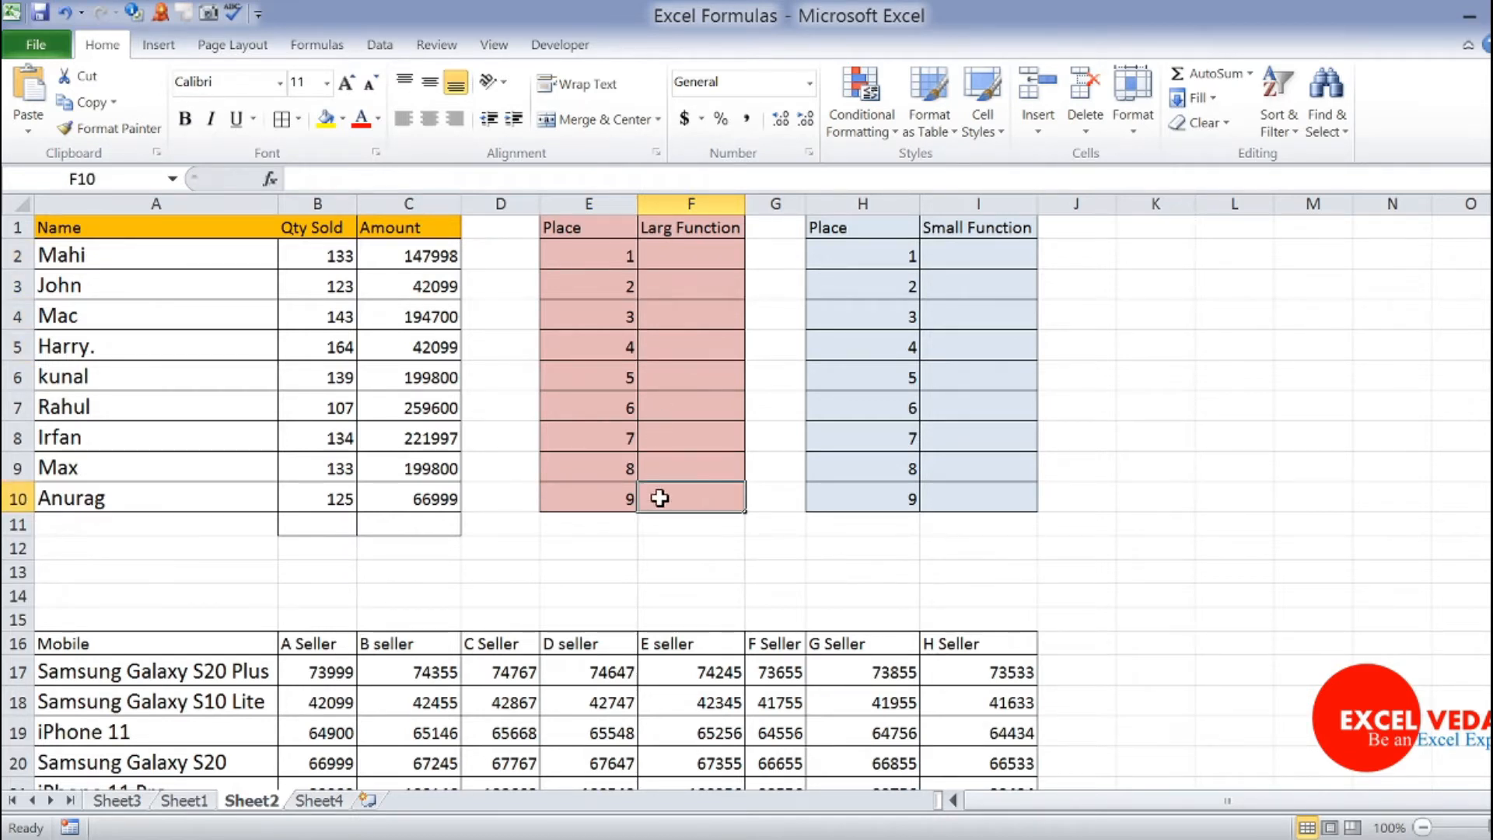
Begin a LARGE formula in F2 with the amounts in C2:C10 as its array.
{"action": "left_click", "coordinate": [684, 253]}
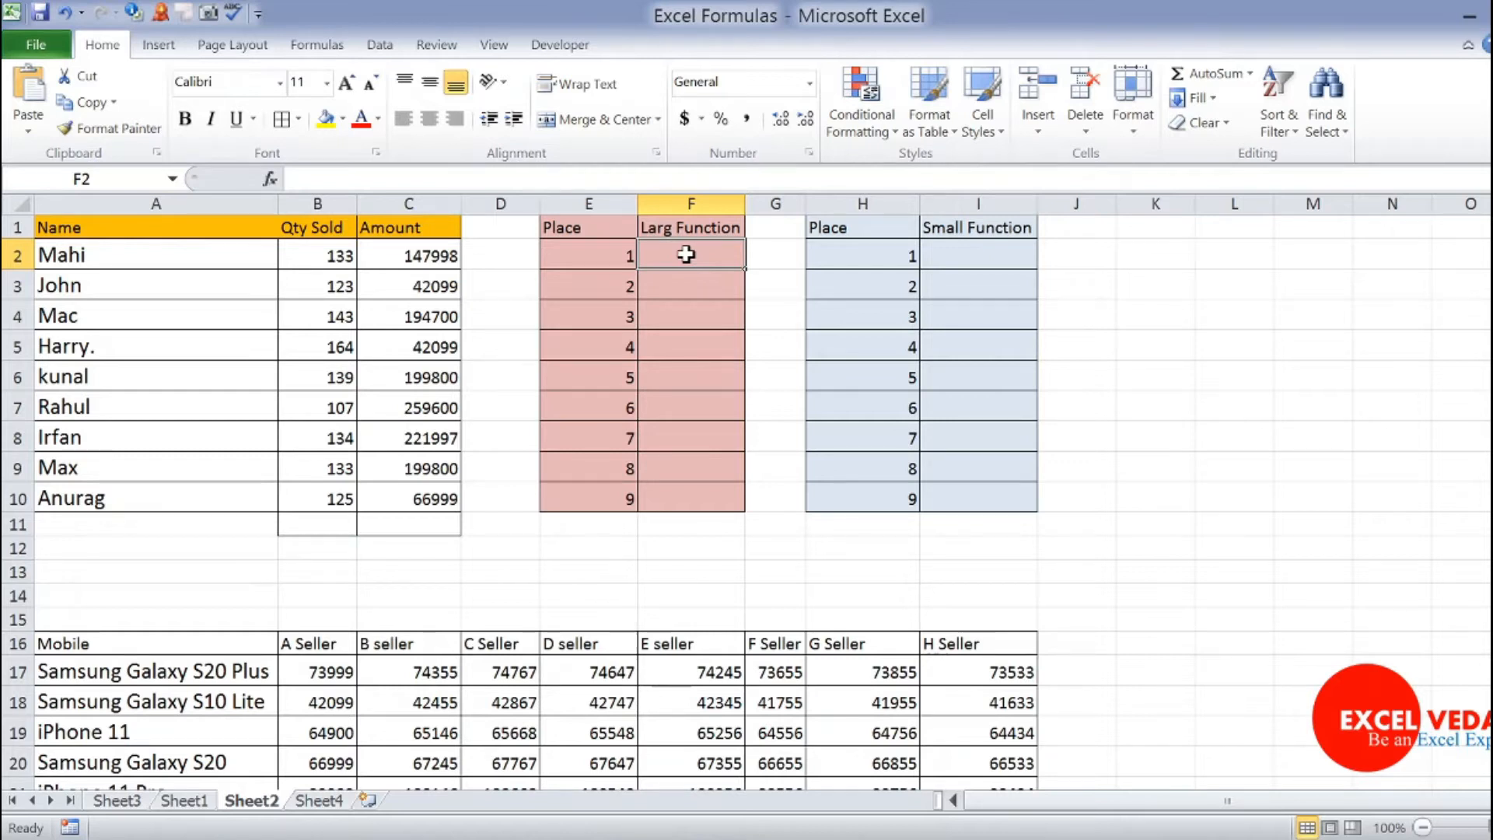
{"action": "type", "text": "="}
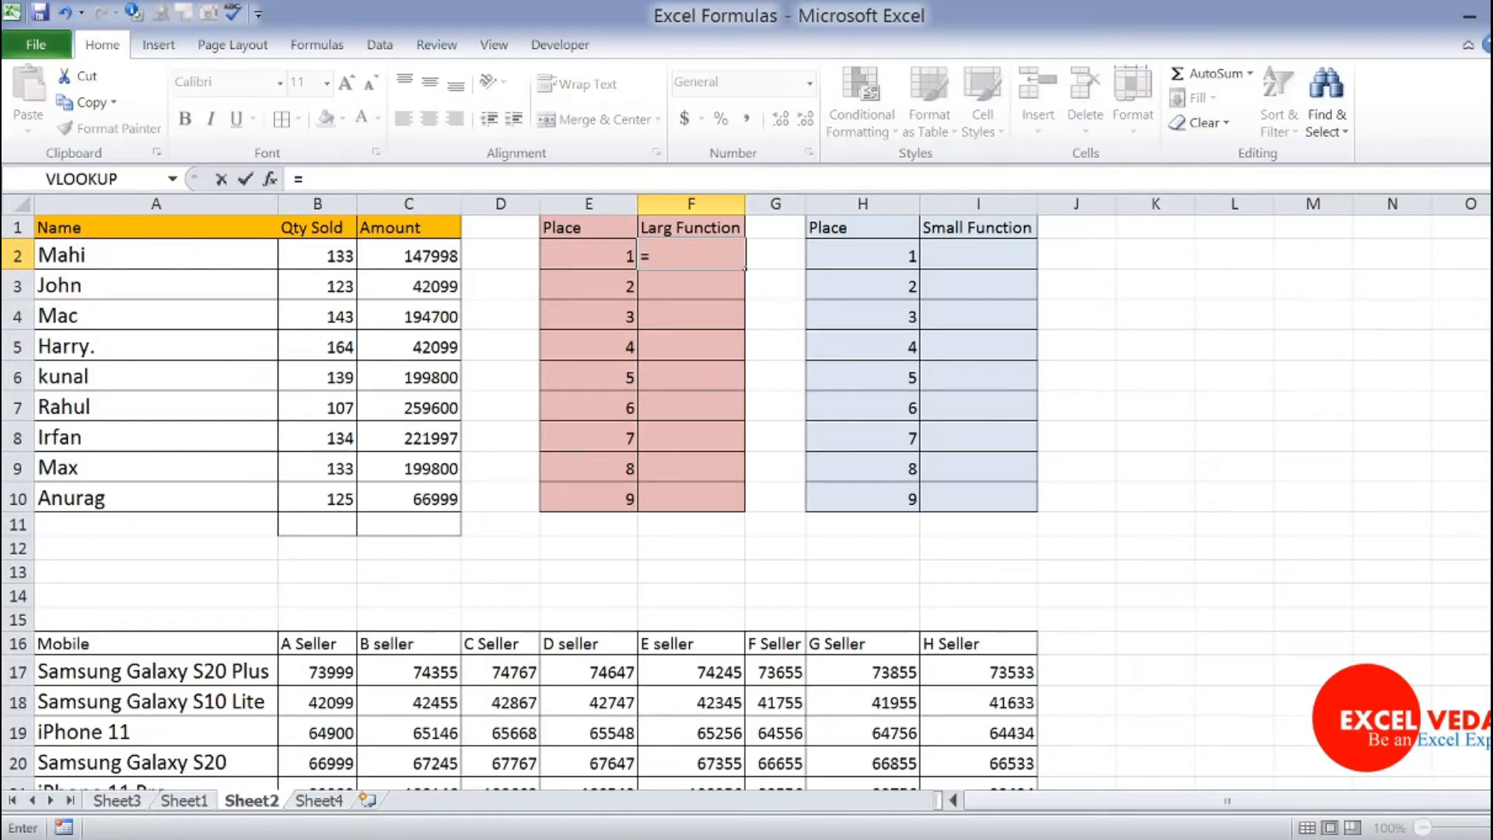
{"action": "type", "text": "larg"}
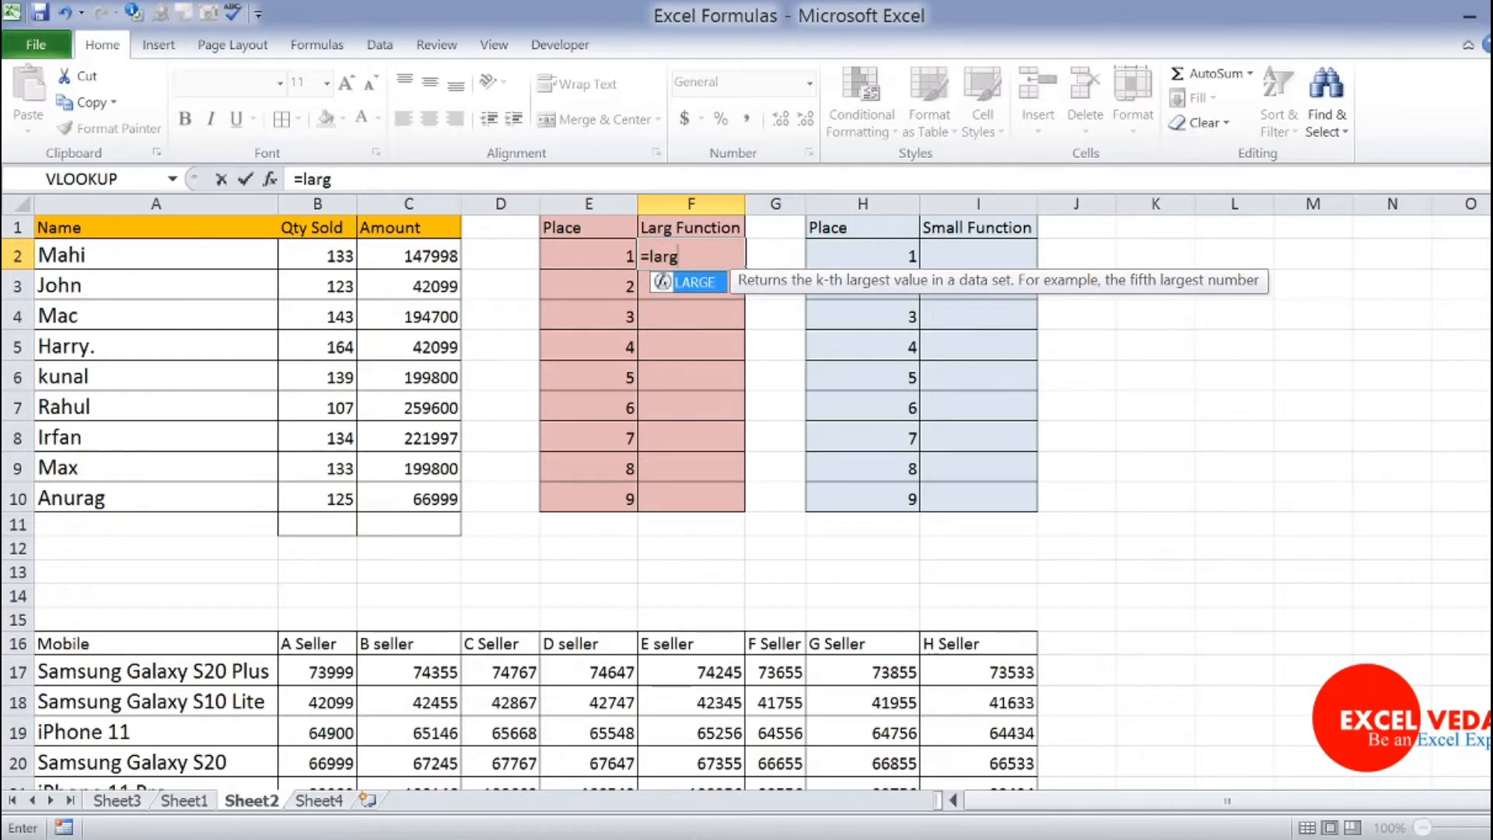
{"action": "key", "text": "Tab"}
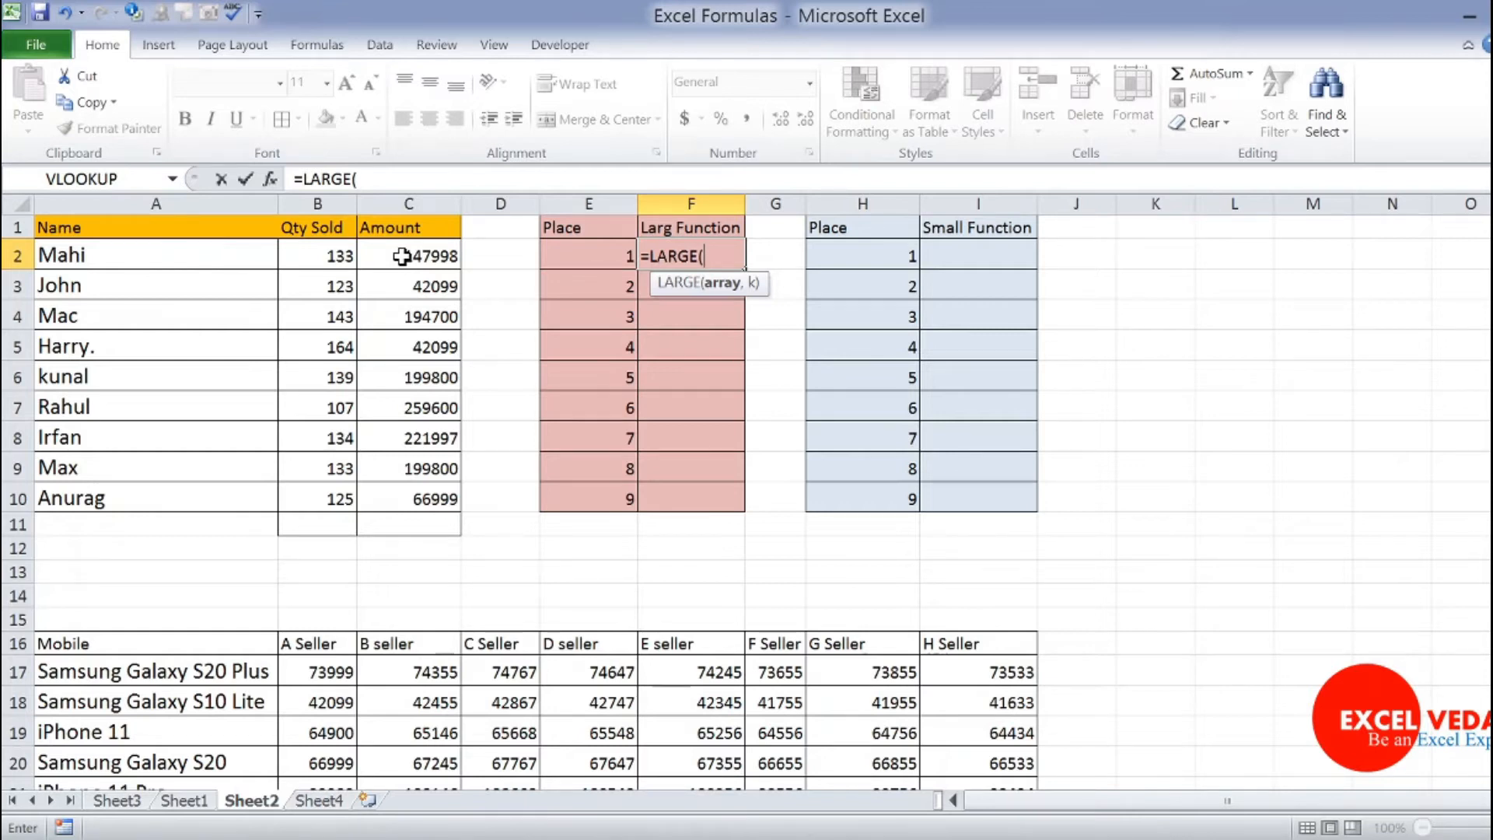
{"action": "left_click_drag", "start_coordinate": [406, 257], "coordinate": [408, 495]}
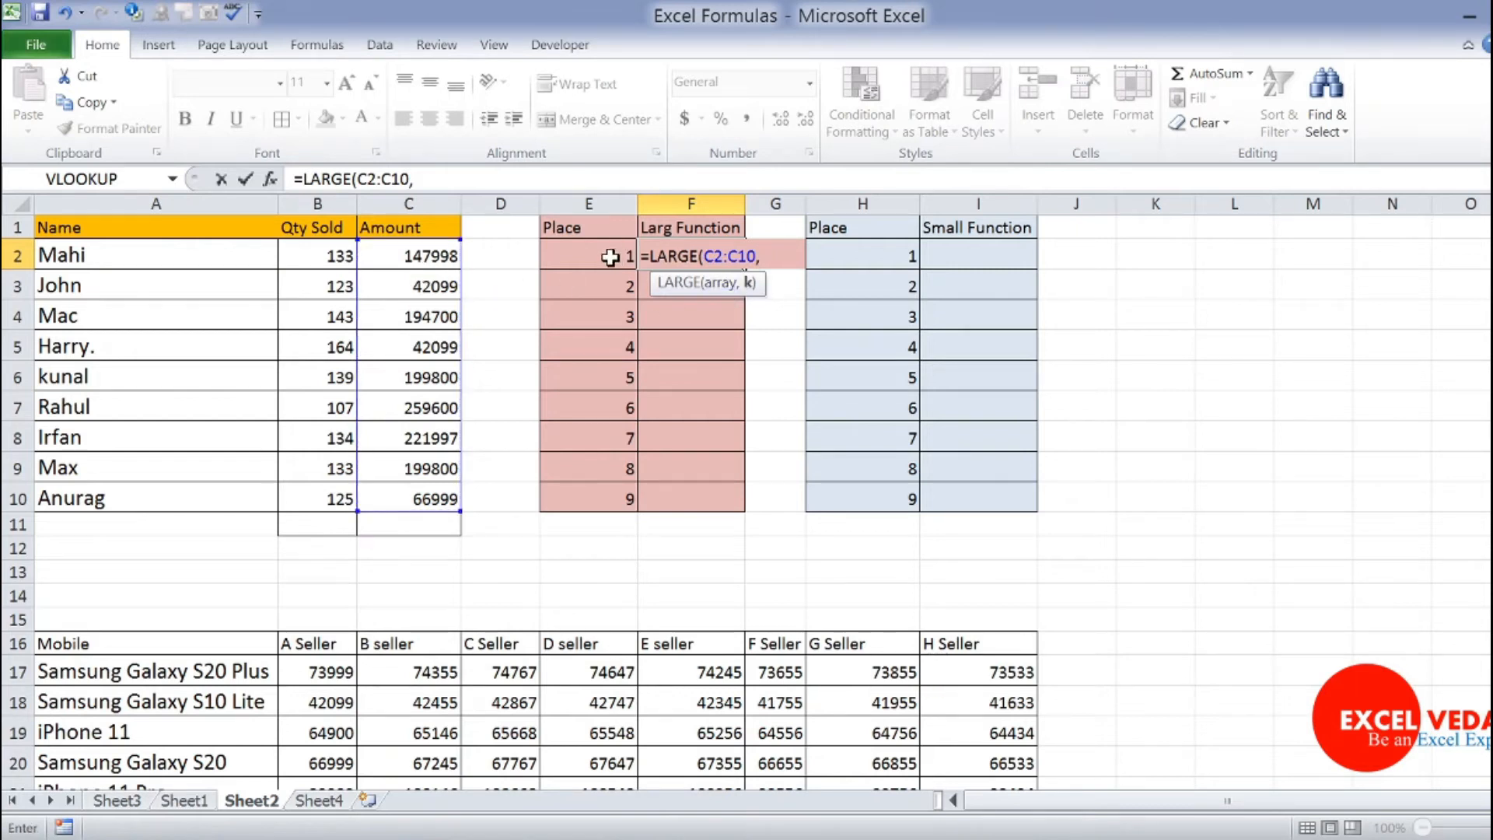
{"action": "type", "text": "1"}
{"action": "left_click", "coordinate": [622, 259]}
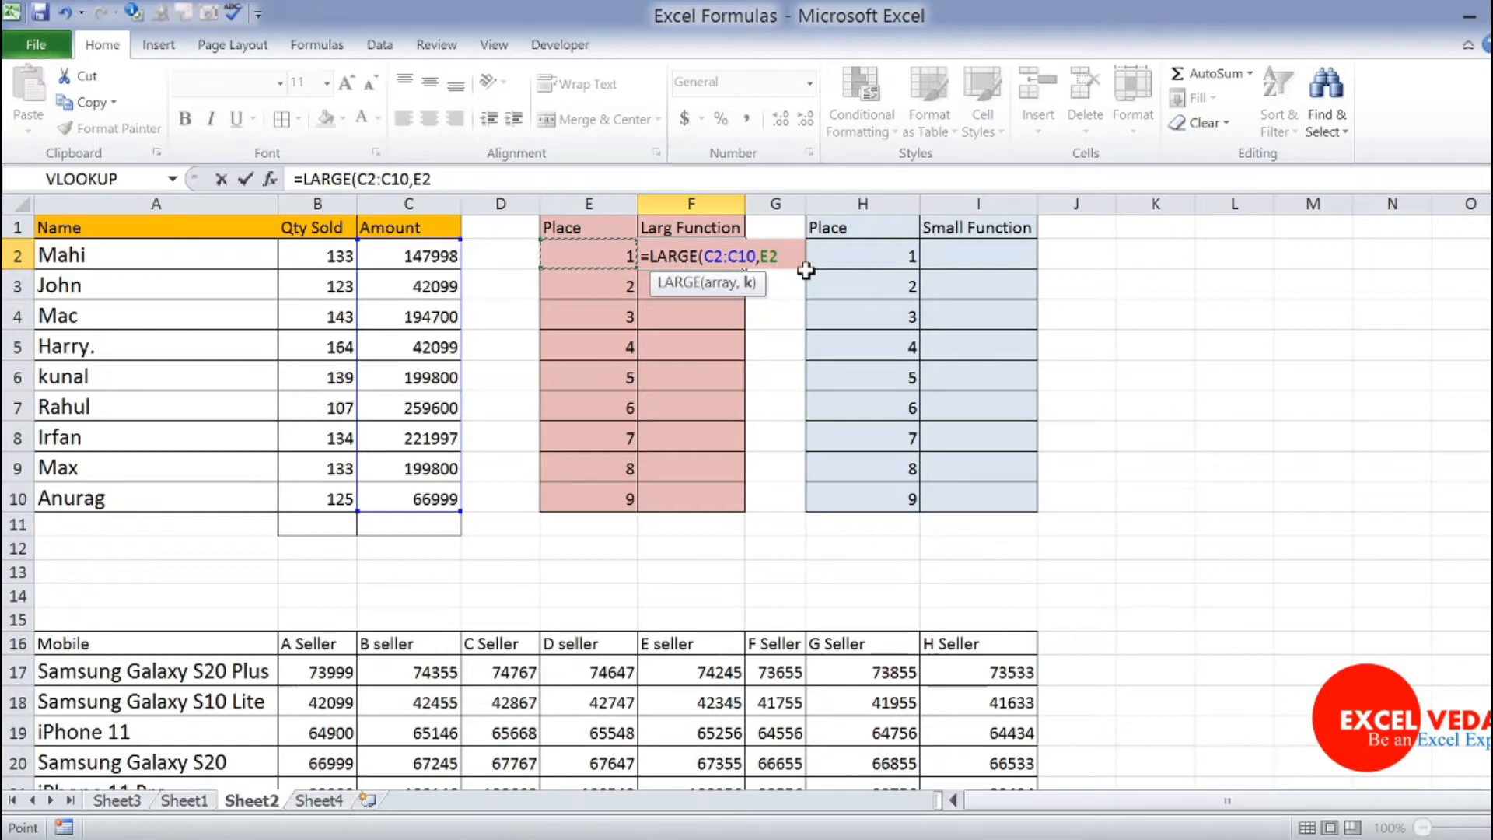
{"action": "key", "text": "BackSpace"}
{"action": "key", "text": "BackSpace"}
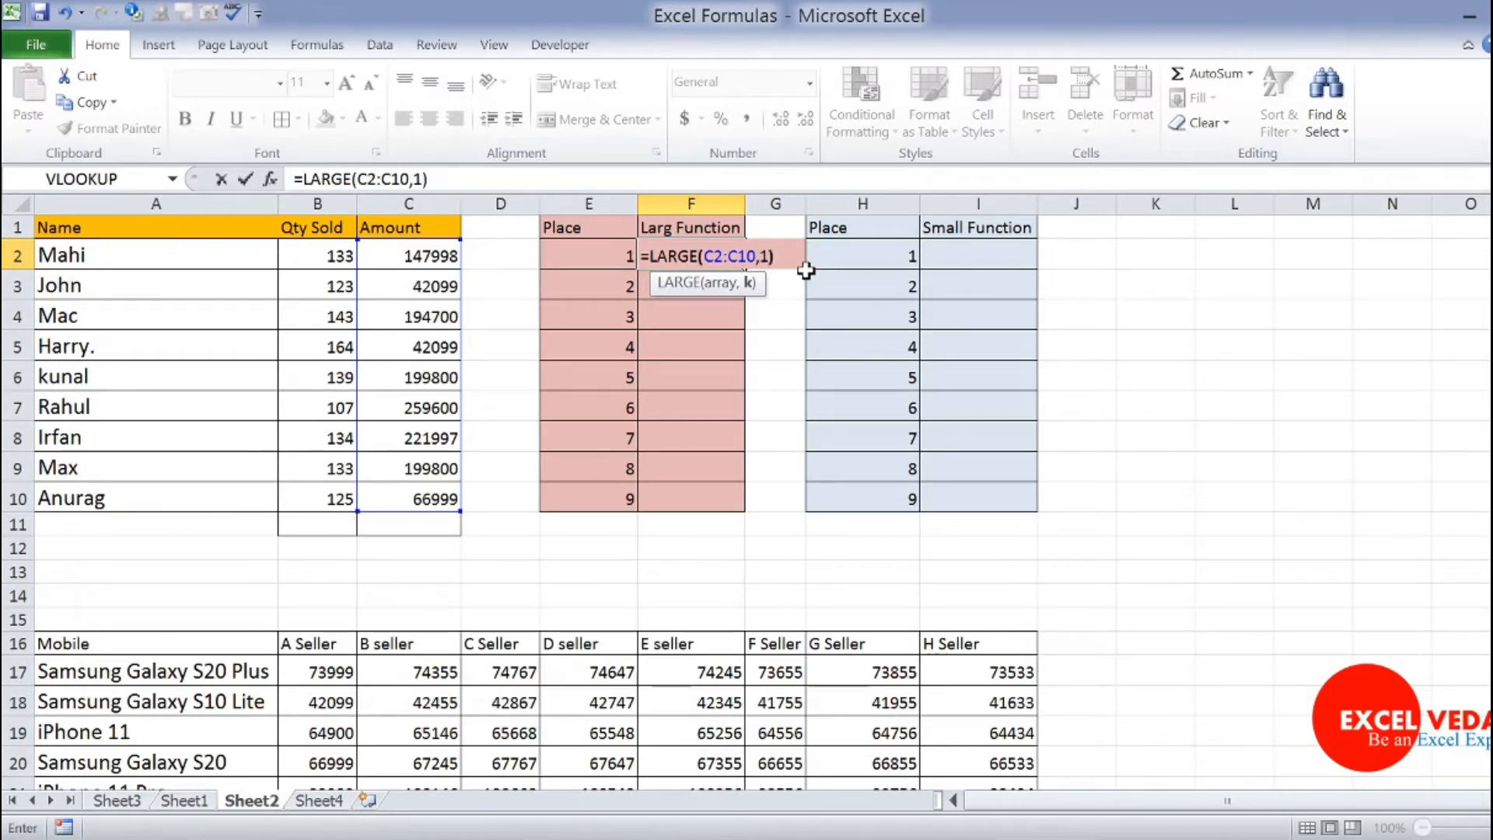
{"action": "key", "text": "BackSpace"}
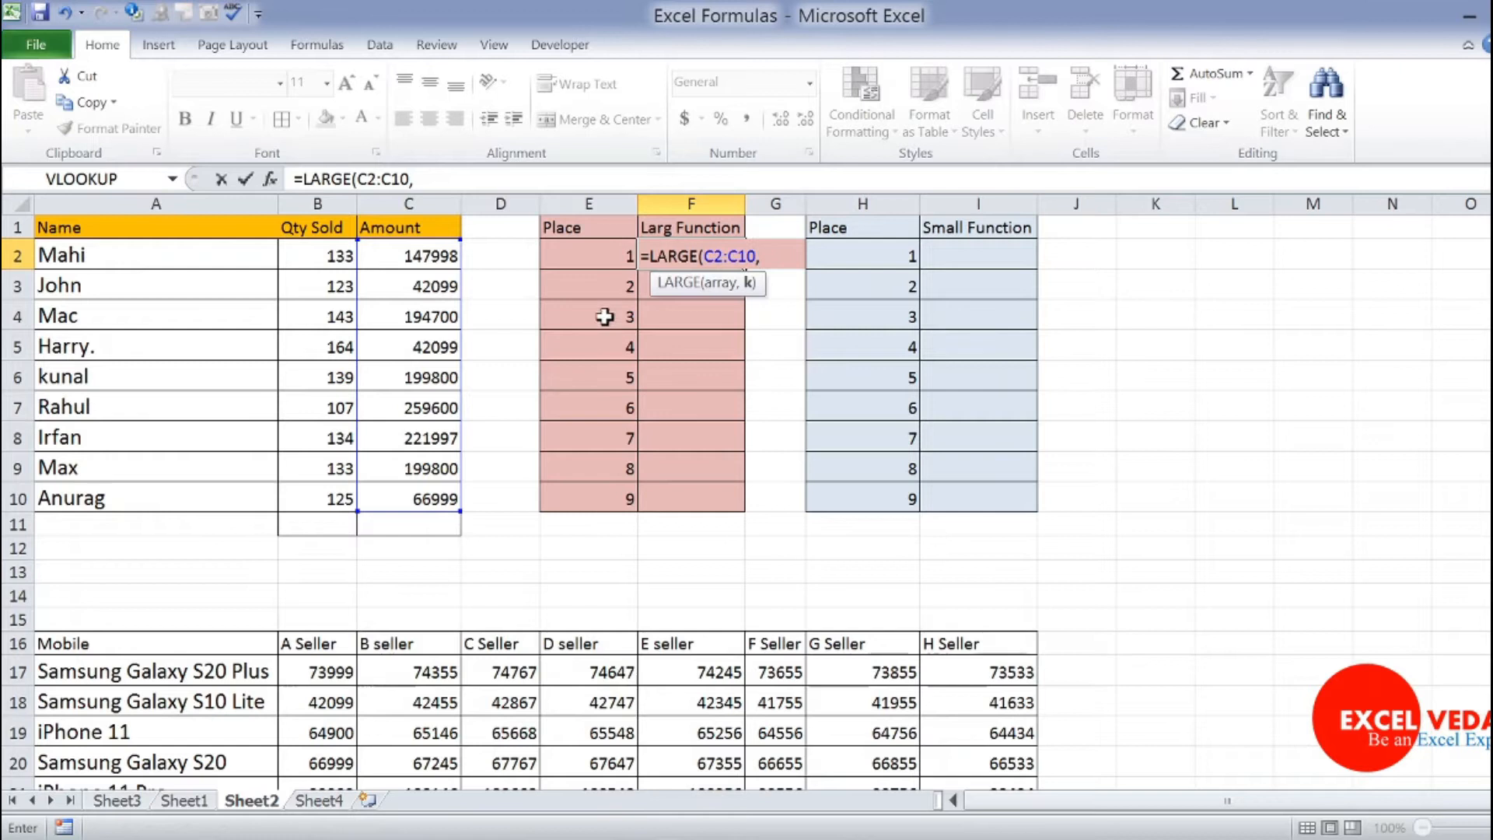
Complete the LARGE formula in F2 with place cell E2 as the k argument.
{"action": "left_click", "coordinate": [607, 256]}
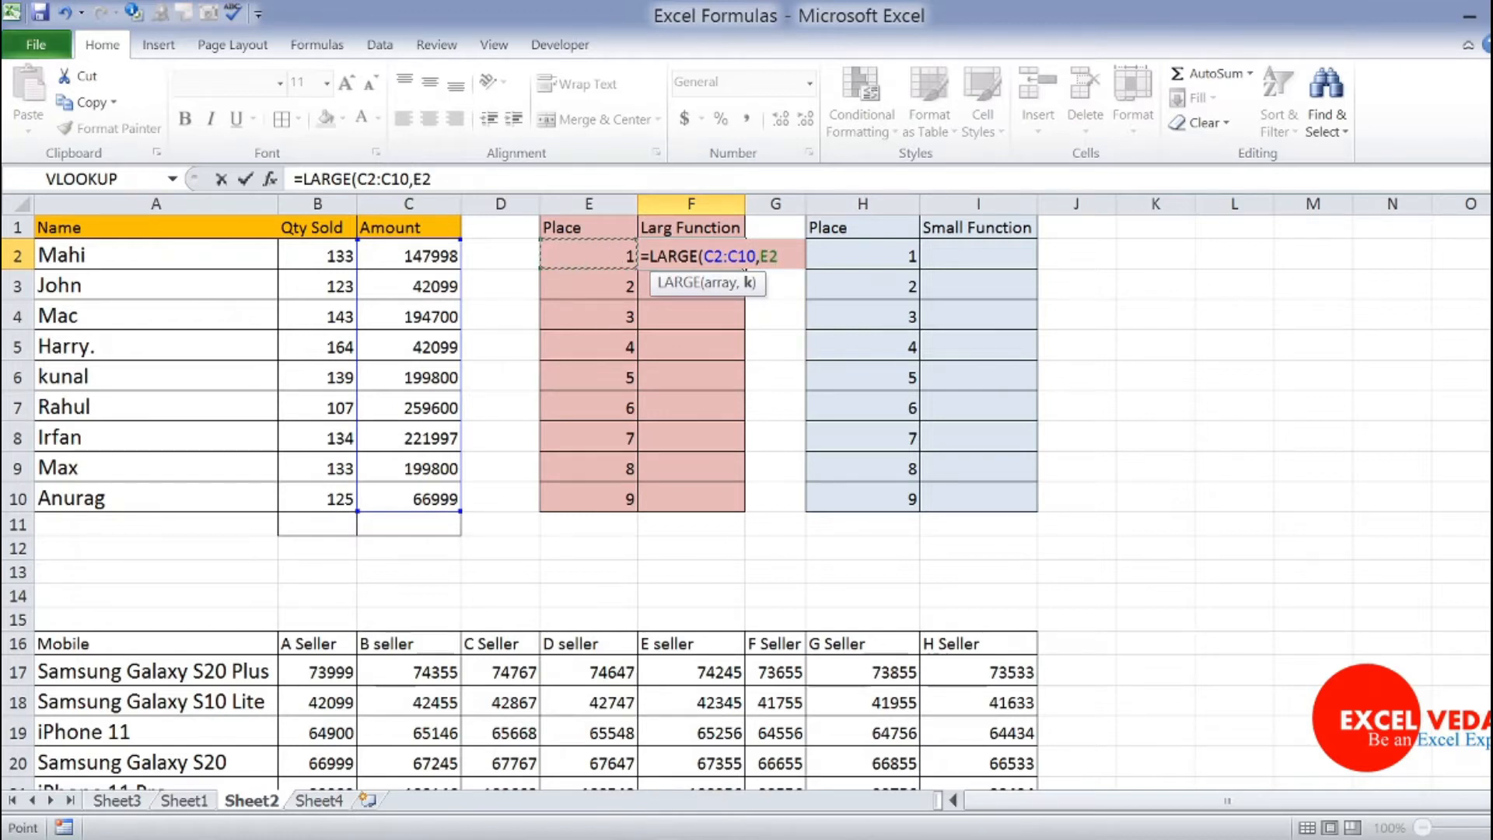
{"action": "type", "text": ")"}
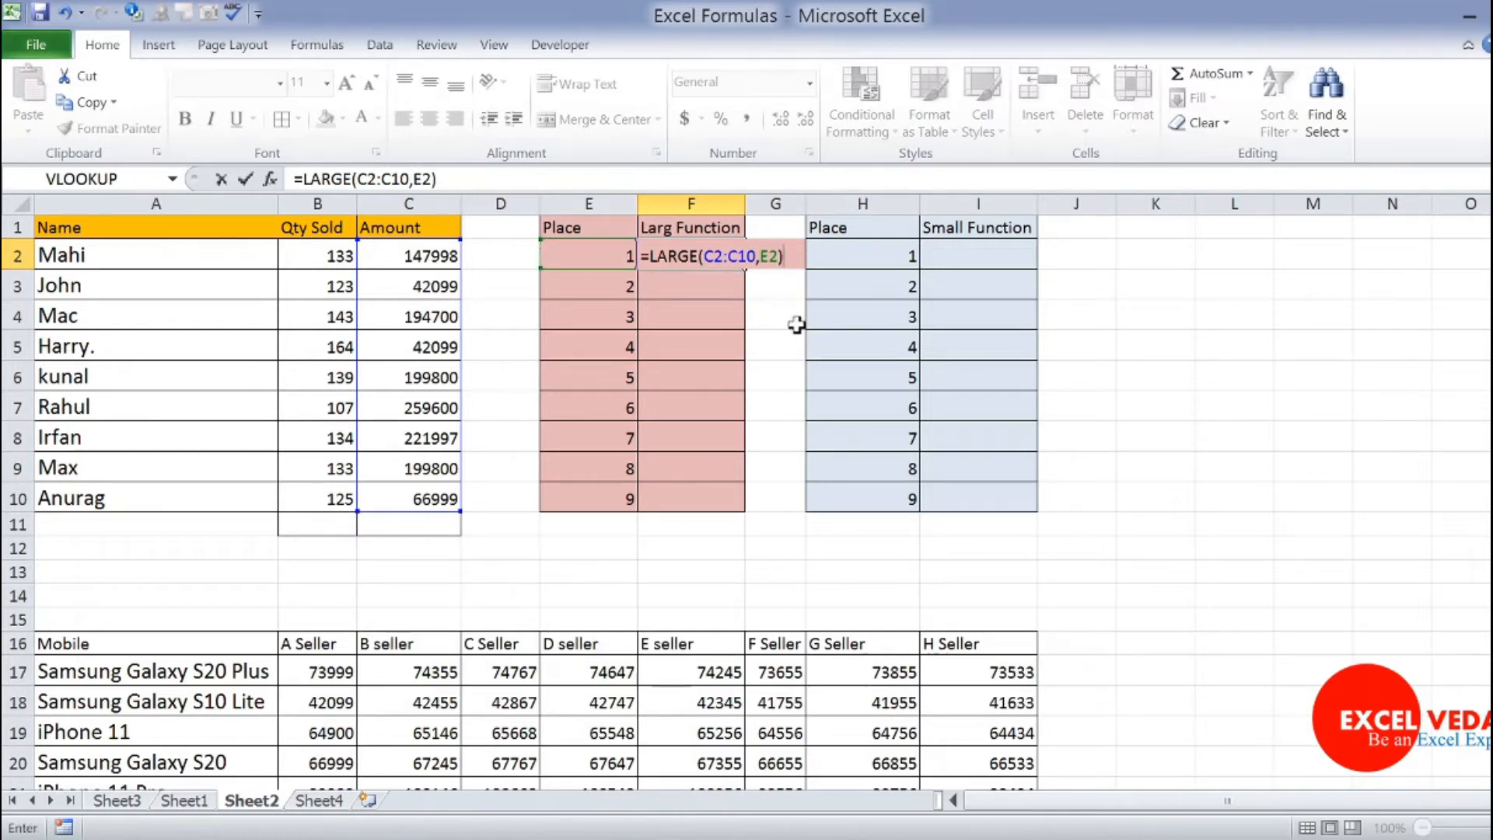
{"action": "key", "text": "Return"}
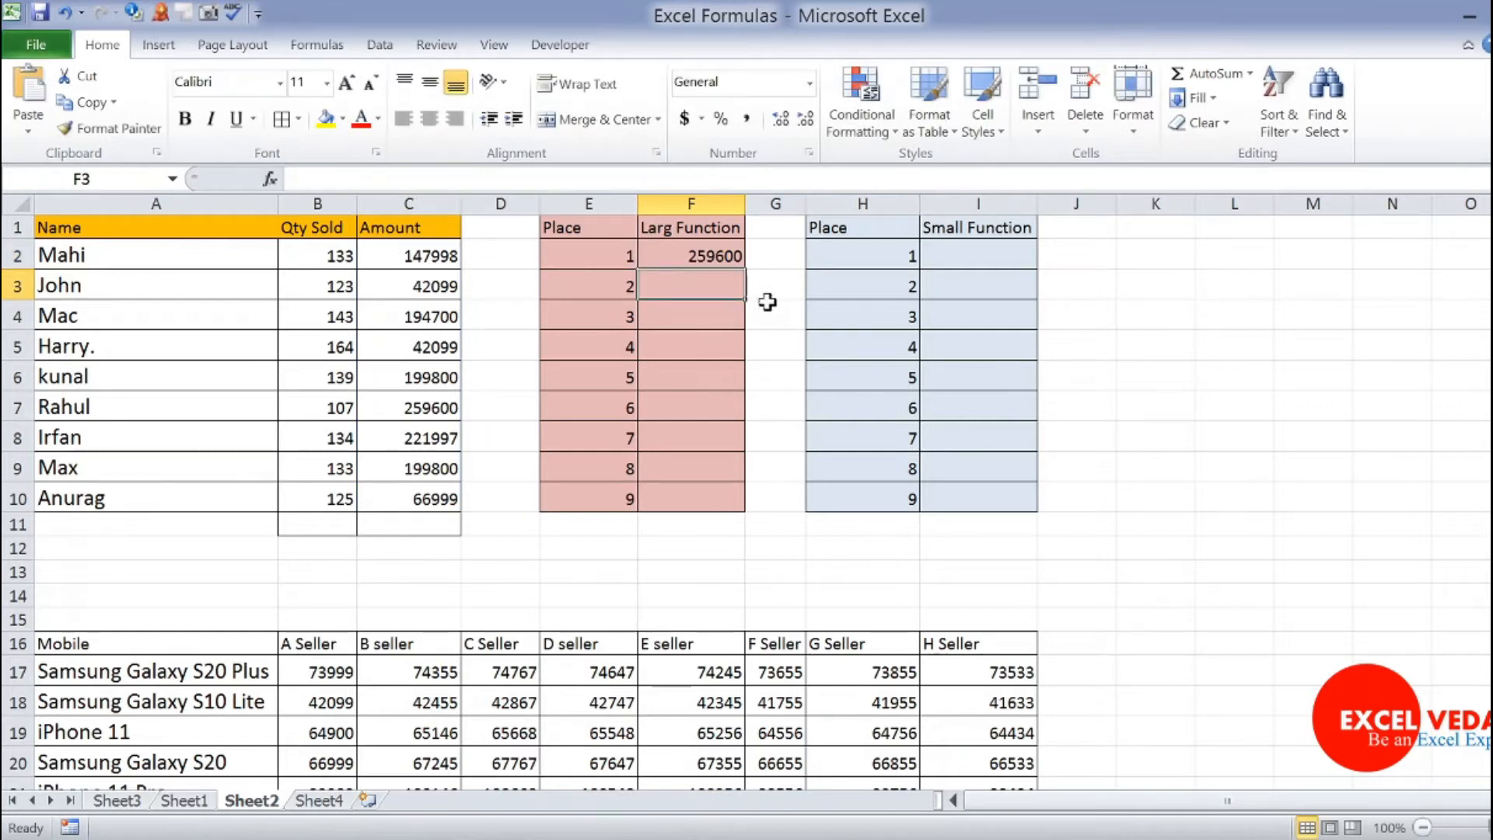
Compare the first-place result in F2 with the amount in C7 and the name in A7.
{"action": "left_click", "coordinate": [712, 263]}
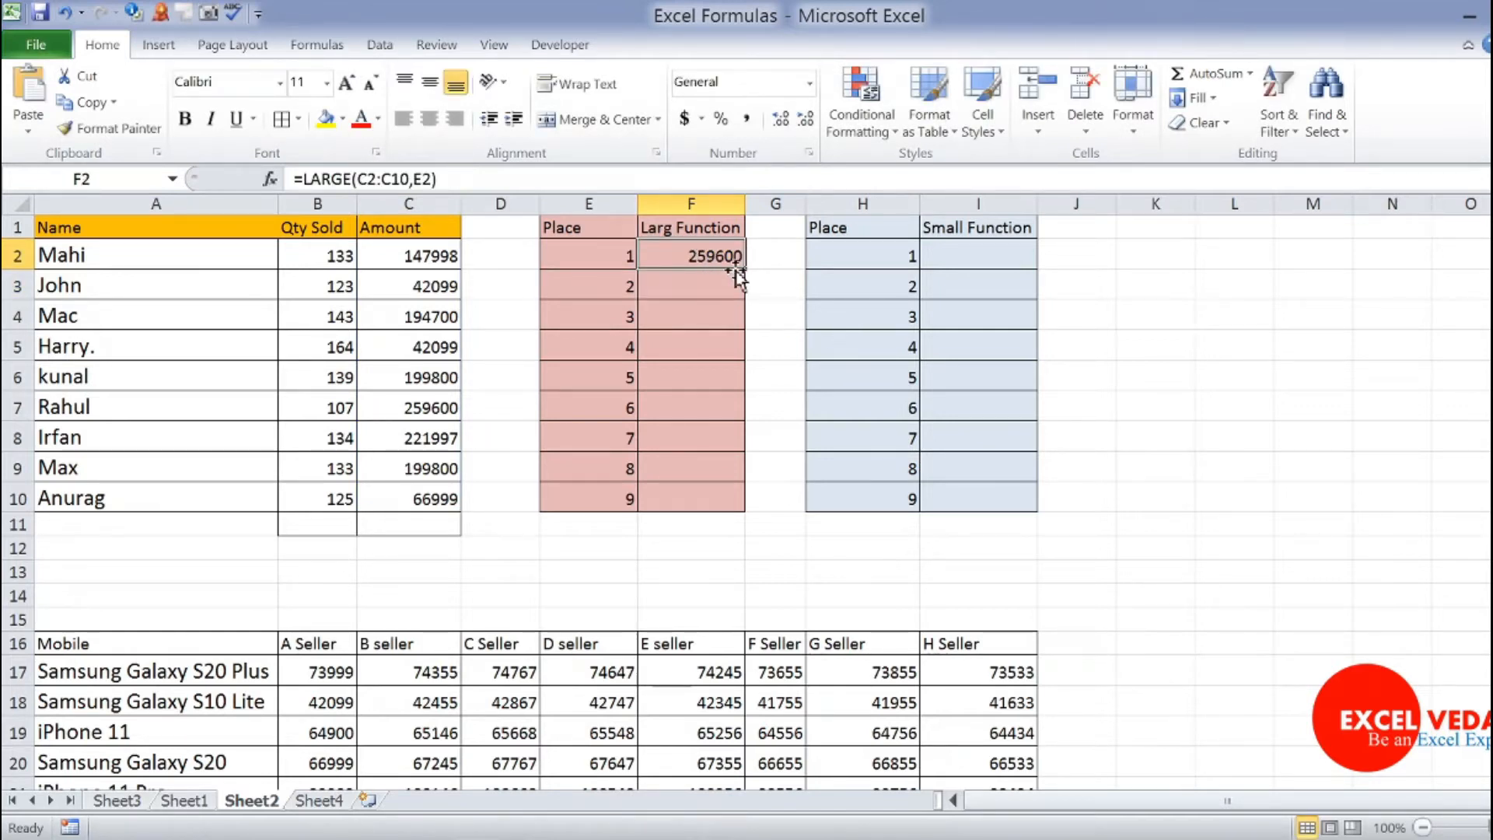
{"action": "left_click", "coordinate": [426, 410]}
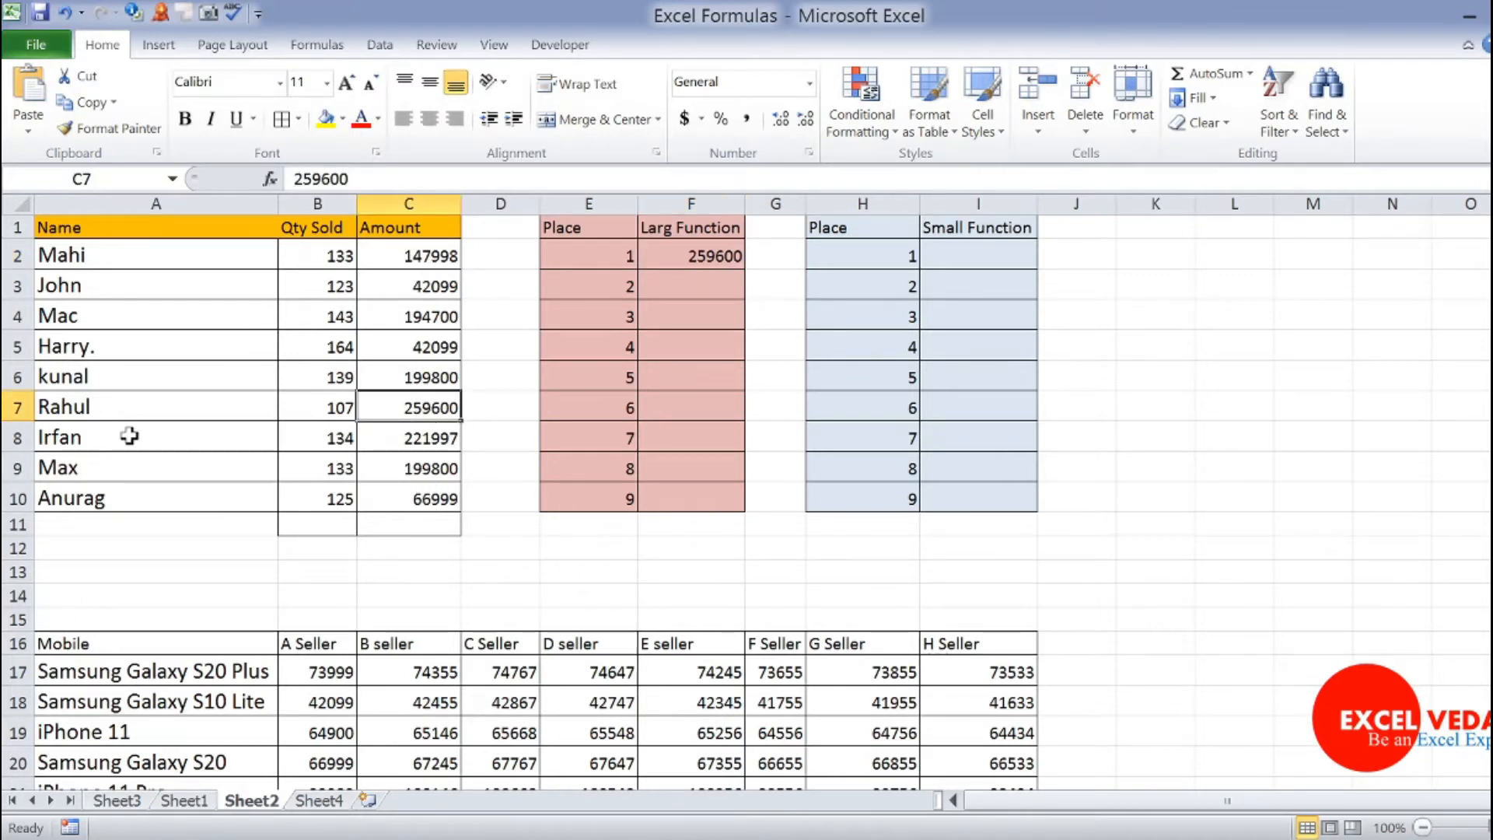
{"action": "left_click", "coordinate": [123, 413]}
{"action": "left_click", "coordinate": [400, 411]}
{"action": "left_click", "coordinate": [704, 279]}
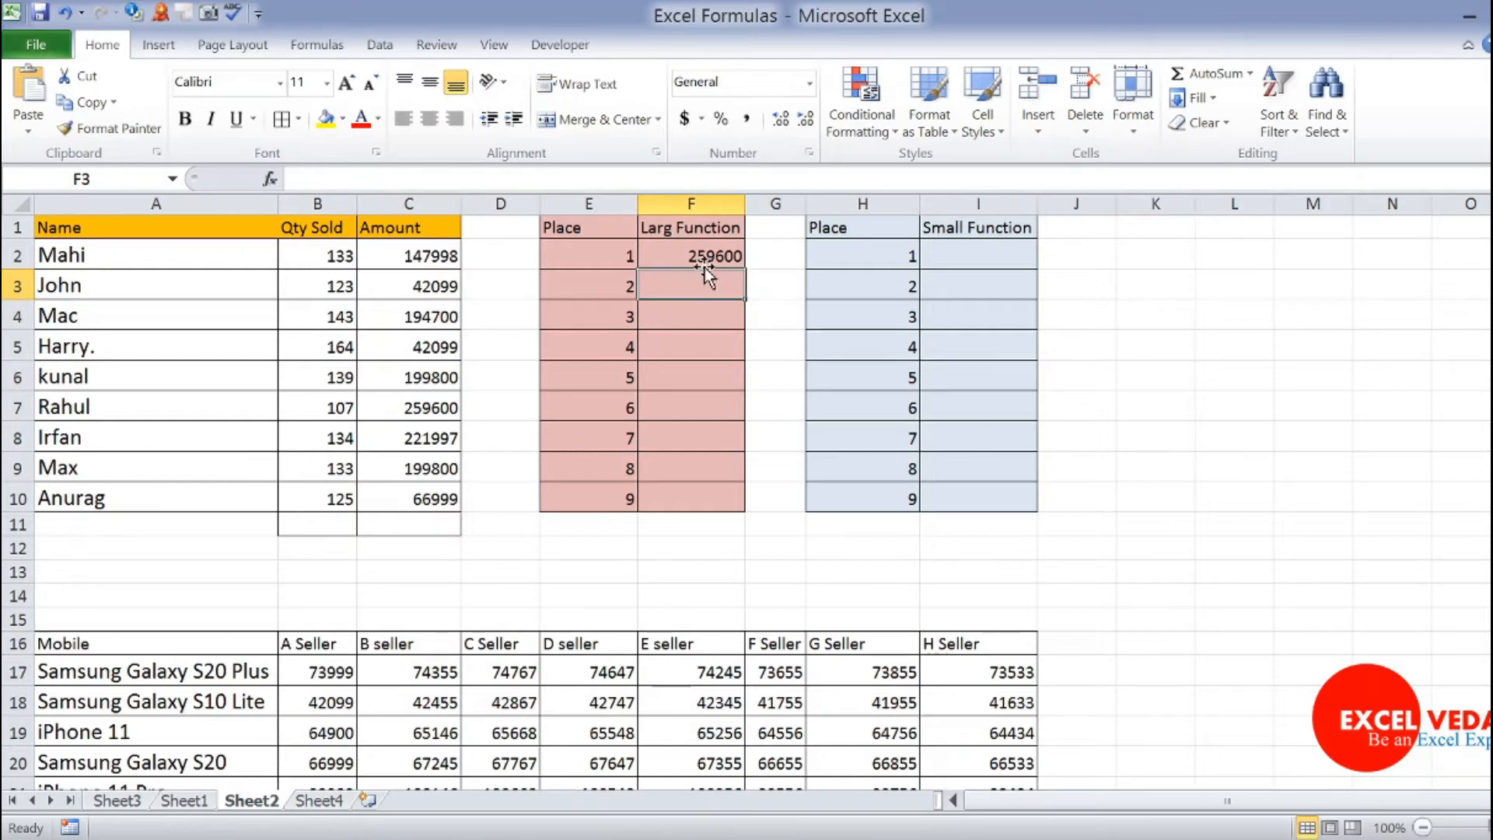
Copy the LARGE formula from F2 into F3 for second place.
{"action": "left_click", "coordinate": [704, 259]}
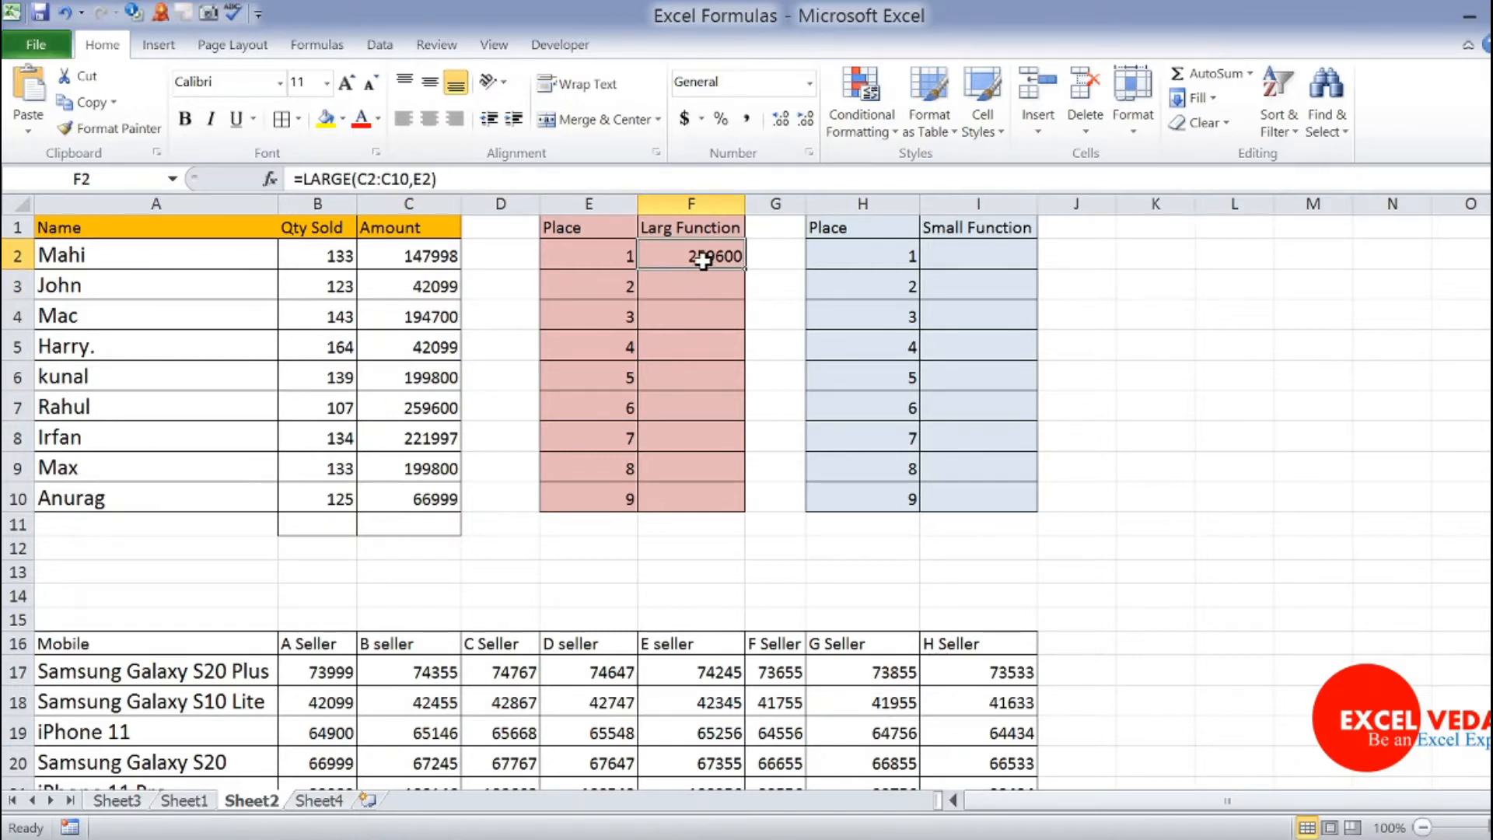
{"action": "key", "text": "ctrl+c"}
{"action": "key", "text": "Down"}
{"action": "key", "text": "Return"}
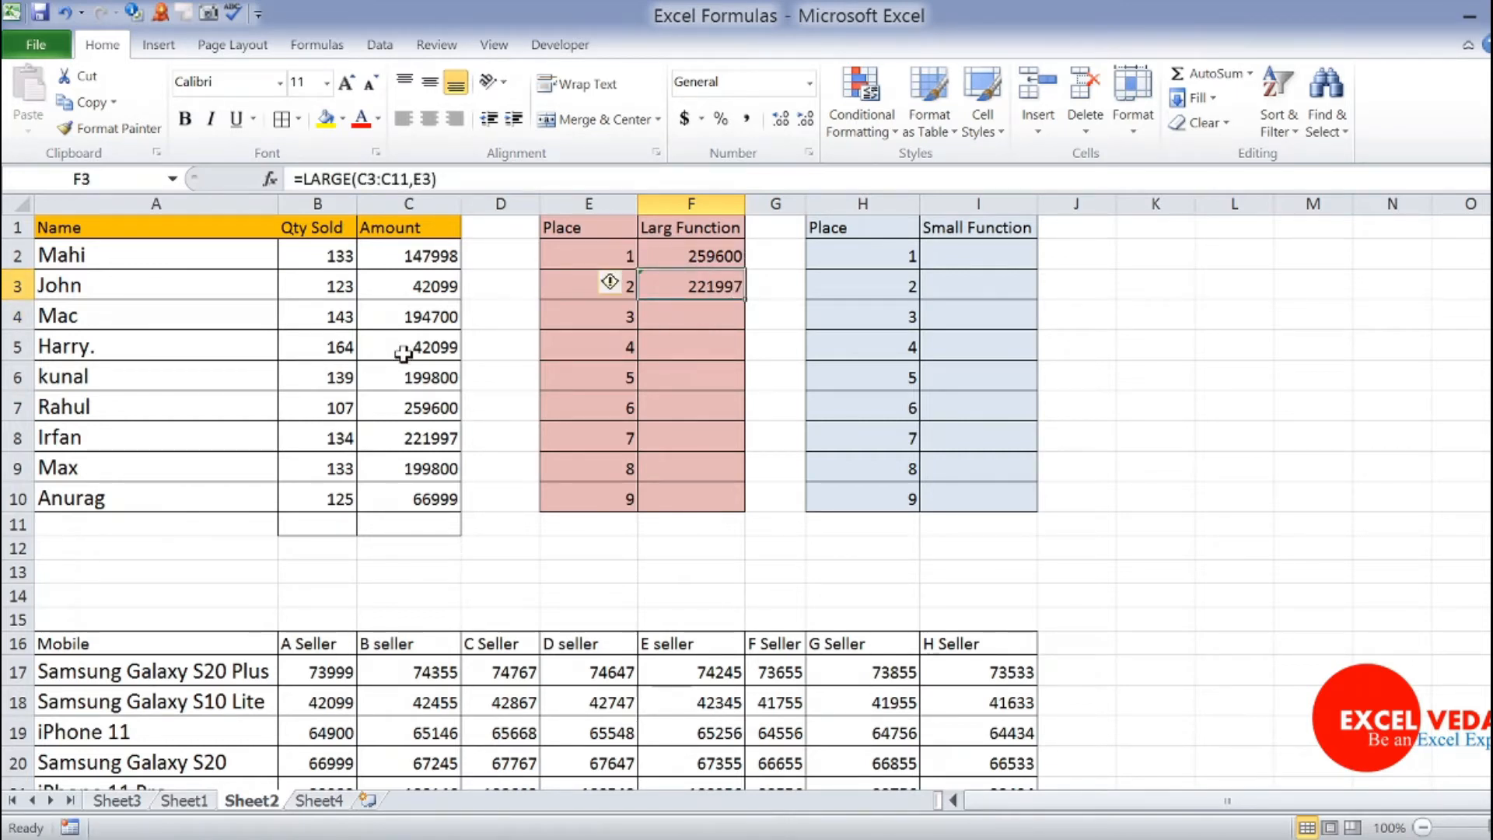
Check the F3 result against the amount in C8 and inspect the cell references in F2's formula.
{"action": "left_click", "coordinate": [414, 441]}
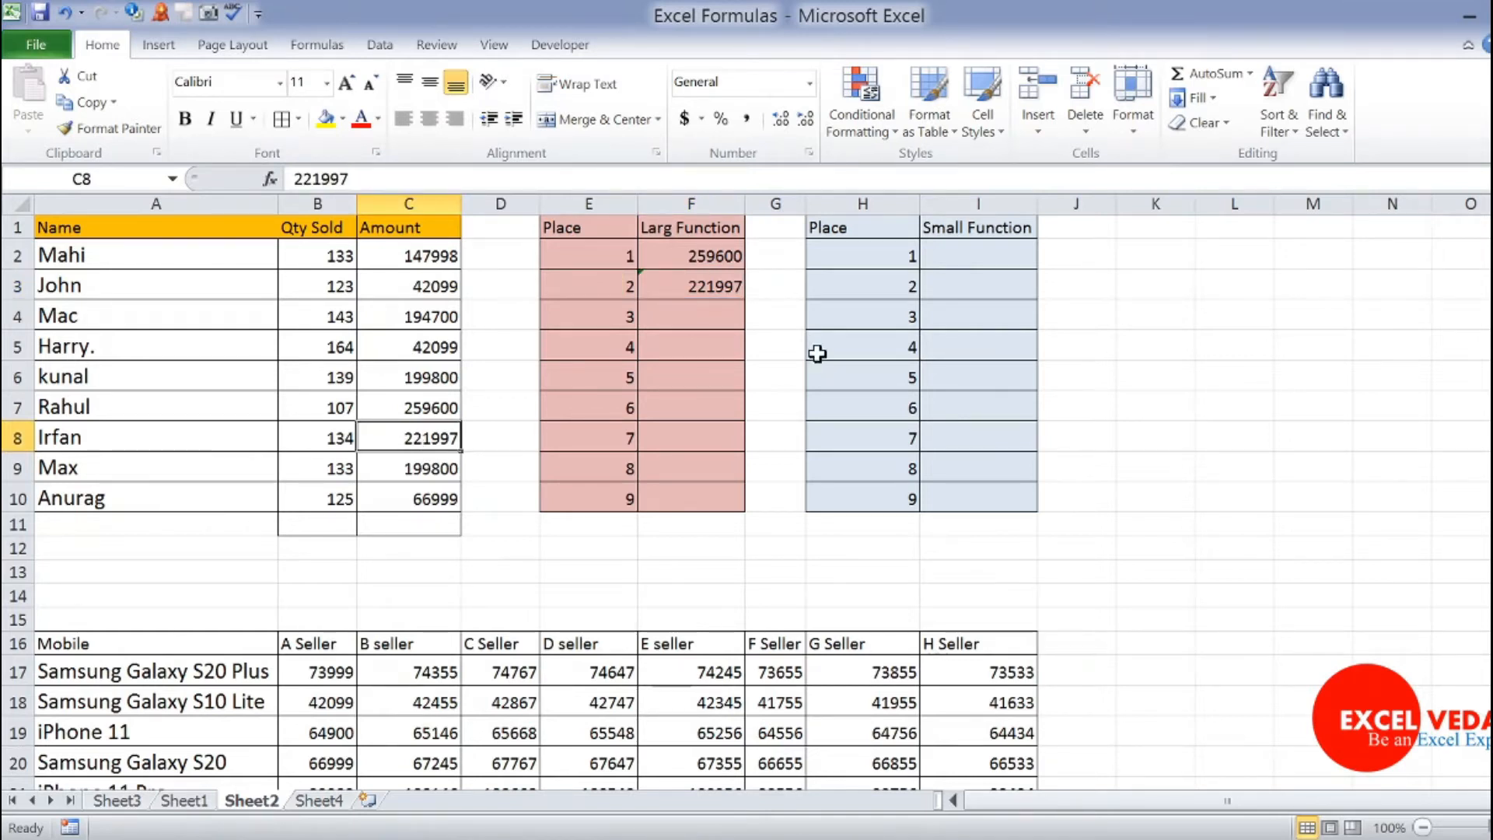
{"action": "left_click", "coordinate": [714, 288]}
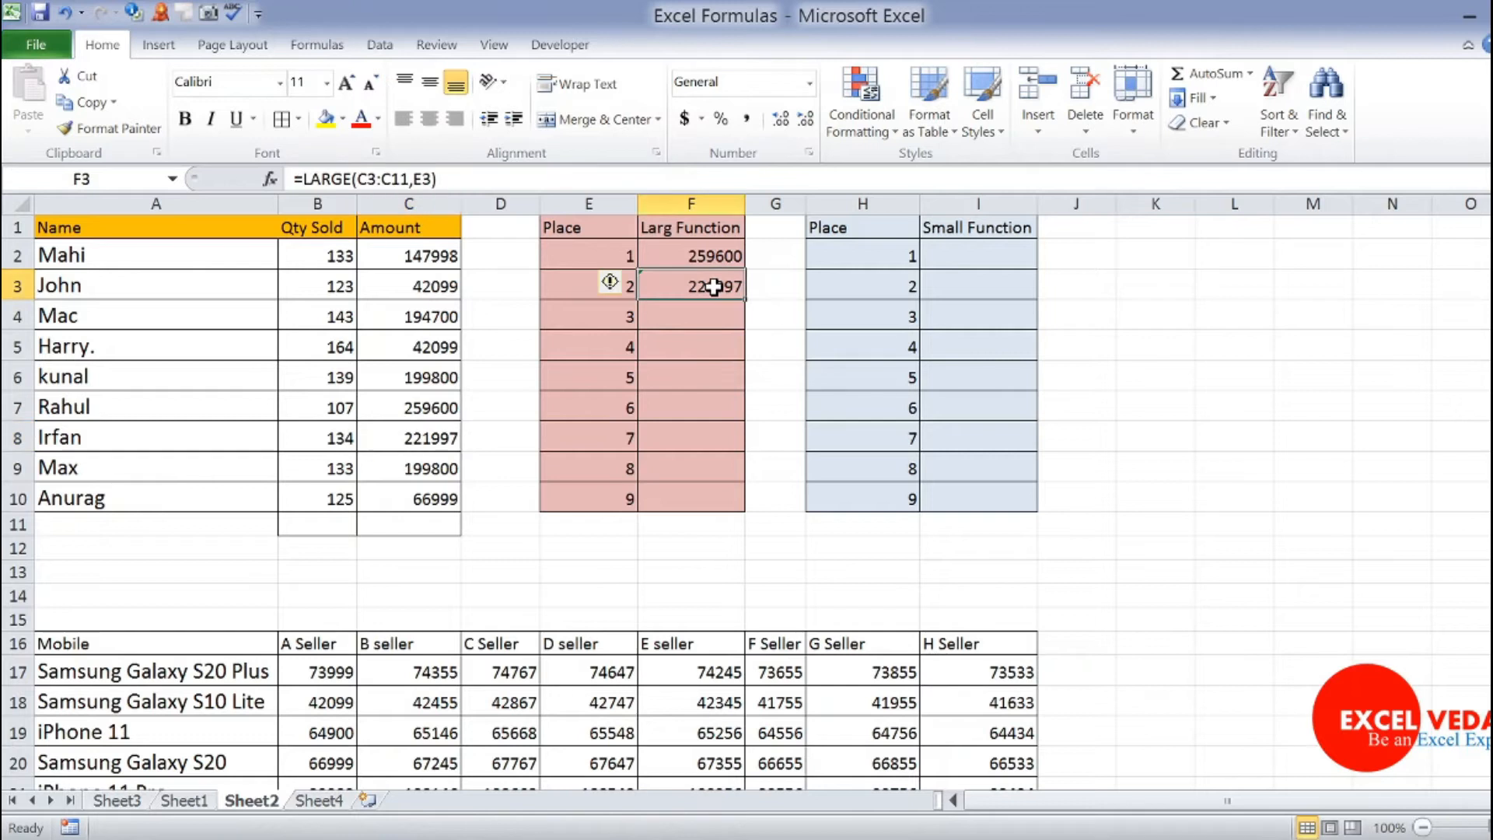
{"action": "left_click", "coordinate": [696, 259]}
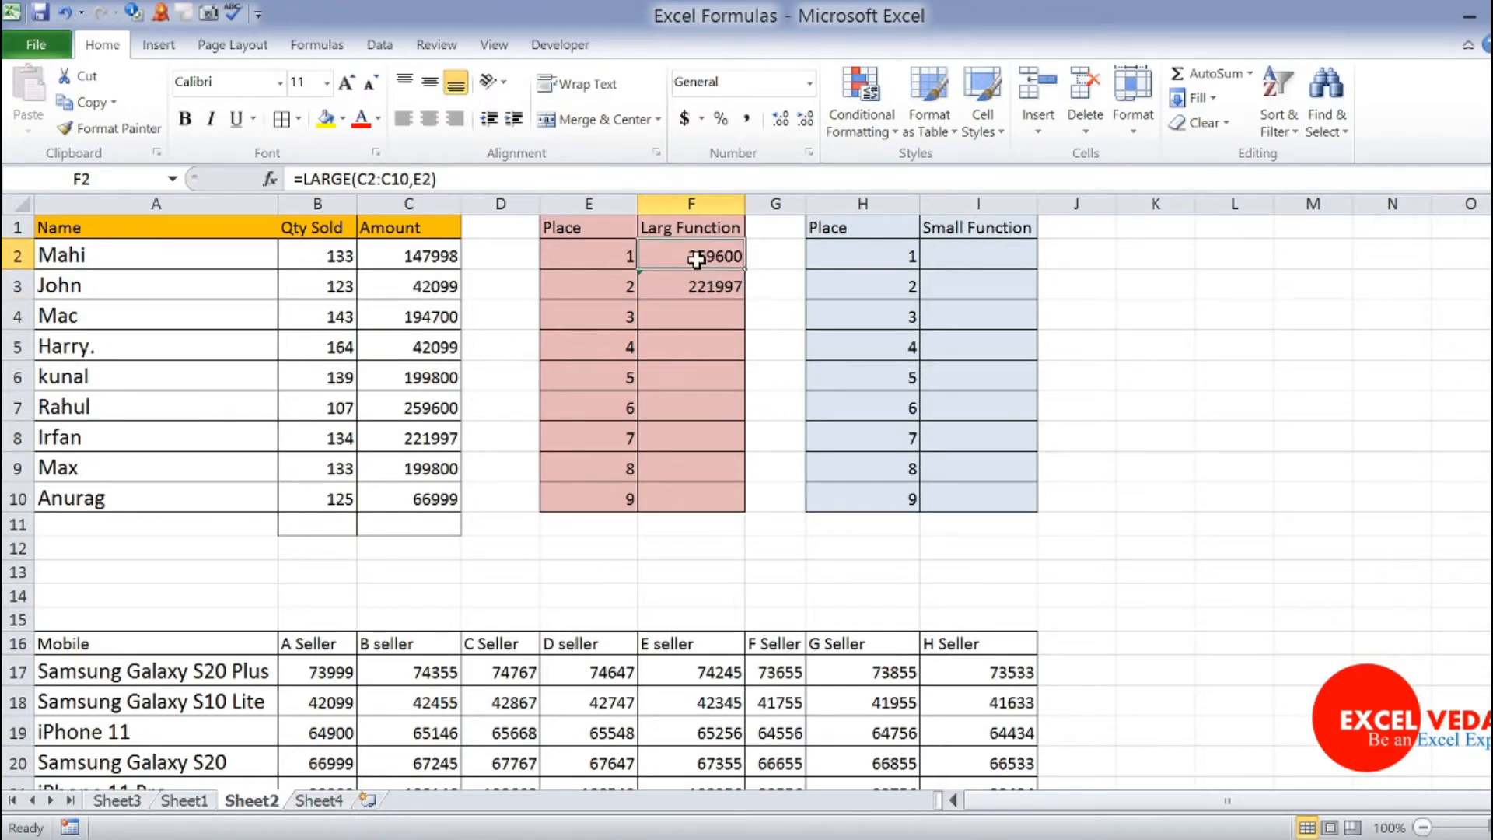
{"action": "double_click", "coordinate": [696, 259]}
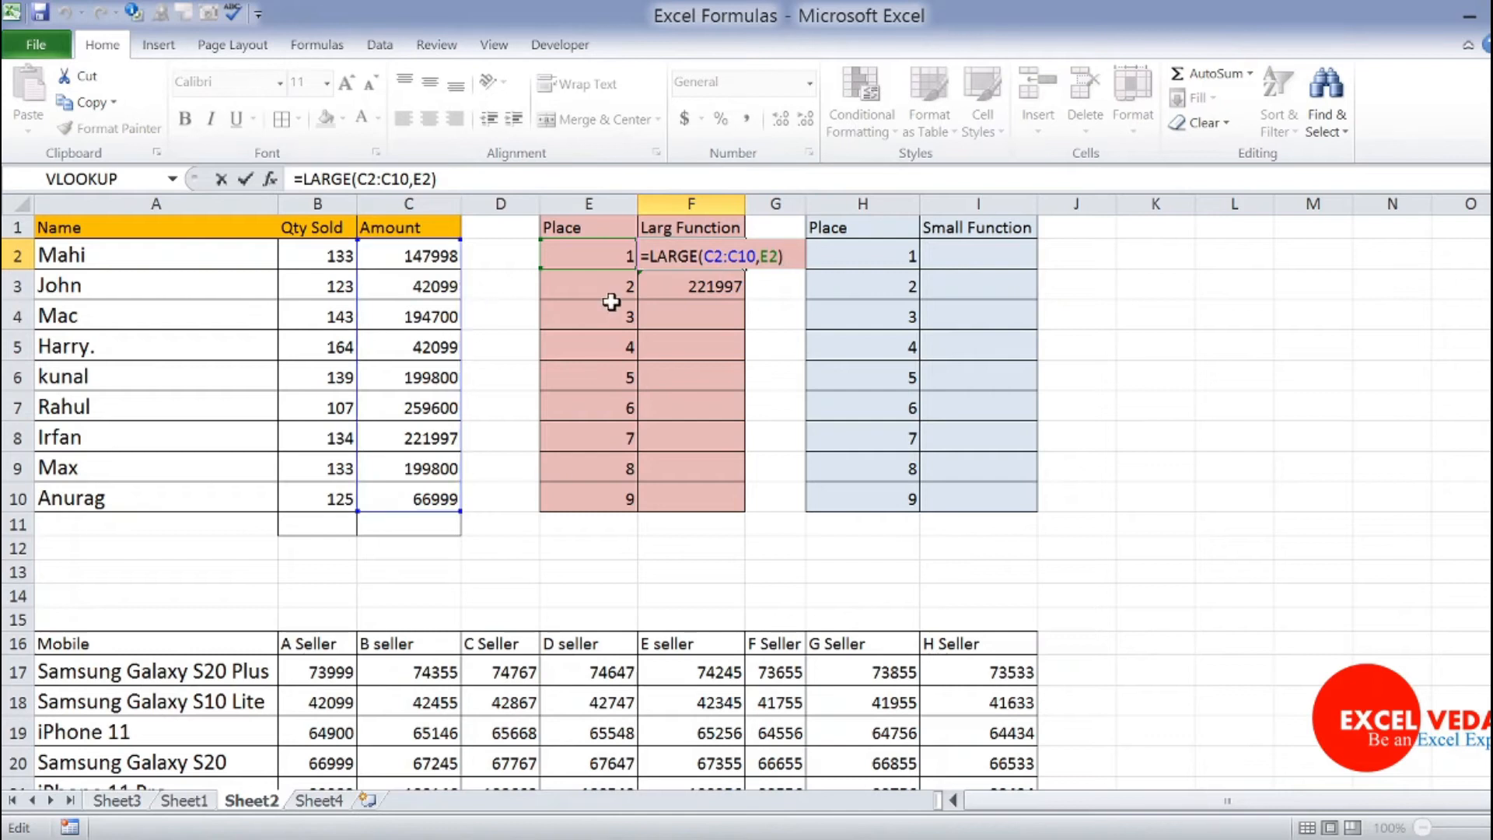
{"action": "key", "text": "ctrl+Return"}
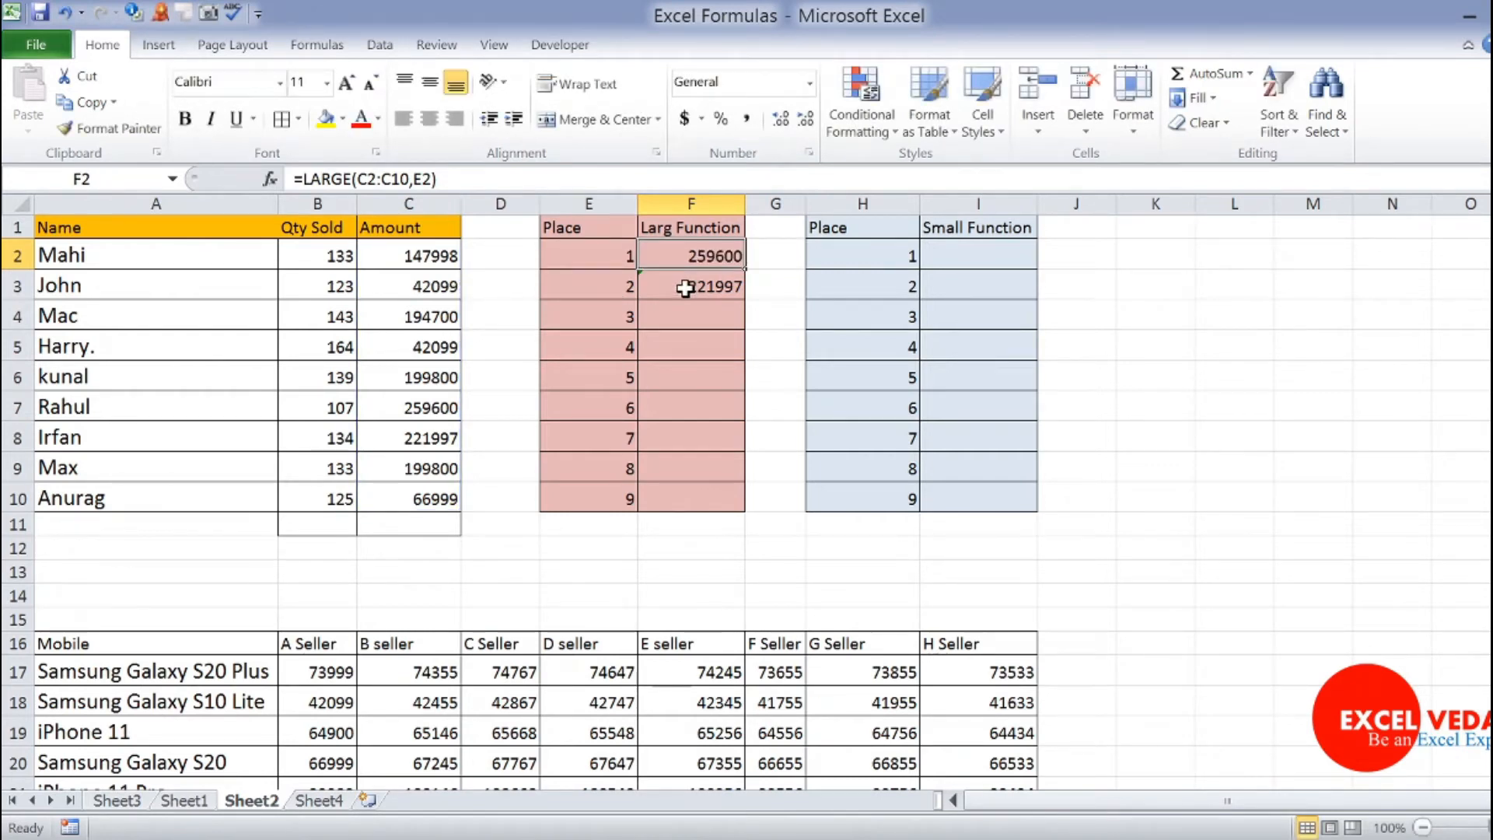
Copy the LARGE formula from F3 down through F10 to cover the remaining places.
{"action": "left_click", "coordinate": [681, 289]}
{"action": "key", "text": "ctrl+c"}
{"action": "key", "text": "shift+Down"}
{"action": "key", "text": "shift+Down"}
{"action": "key", "text": "shift+Down"}
{"action": "key", "text": "shift+Down"}
{"action": "key", "text": "shift+Down"}
{"action": "key", "text": "shift+Down"}
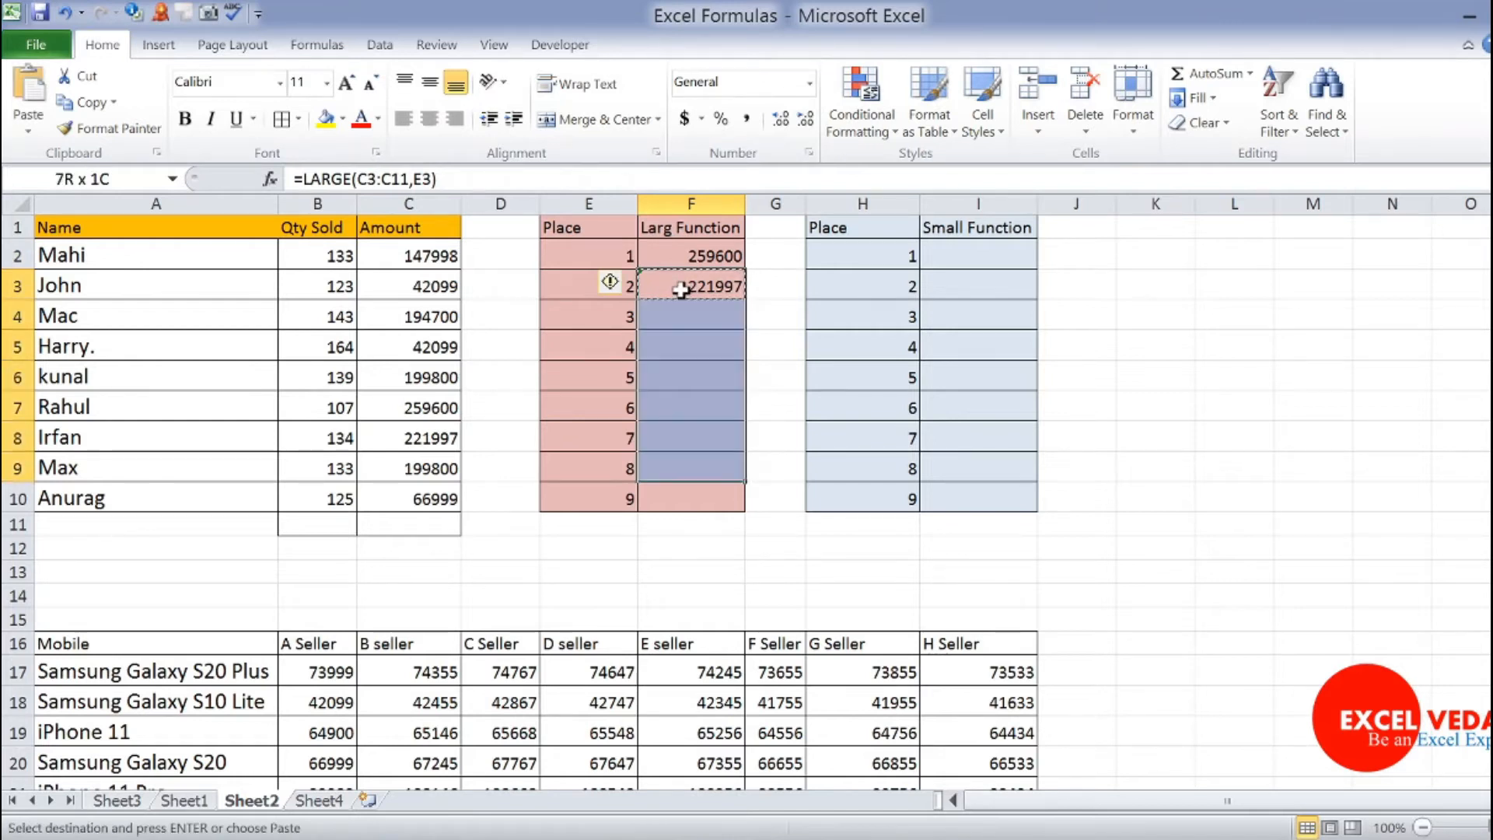
{"action": "key", "text": "shift+Down"}
{"action": "key", "text": "Return"}
Inspect the range referenced by the formula in F7 and the amounts in C7:C10.
{"action": "left_click_drag", "start_coordinate": [711, 412], "coordinate": [704, 483]}
{"action": "left_click", "coordinate": [714, 404]}
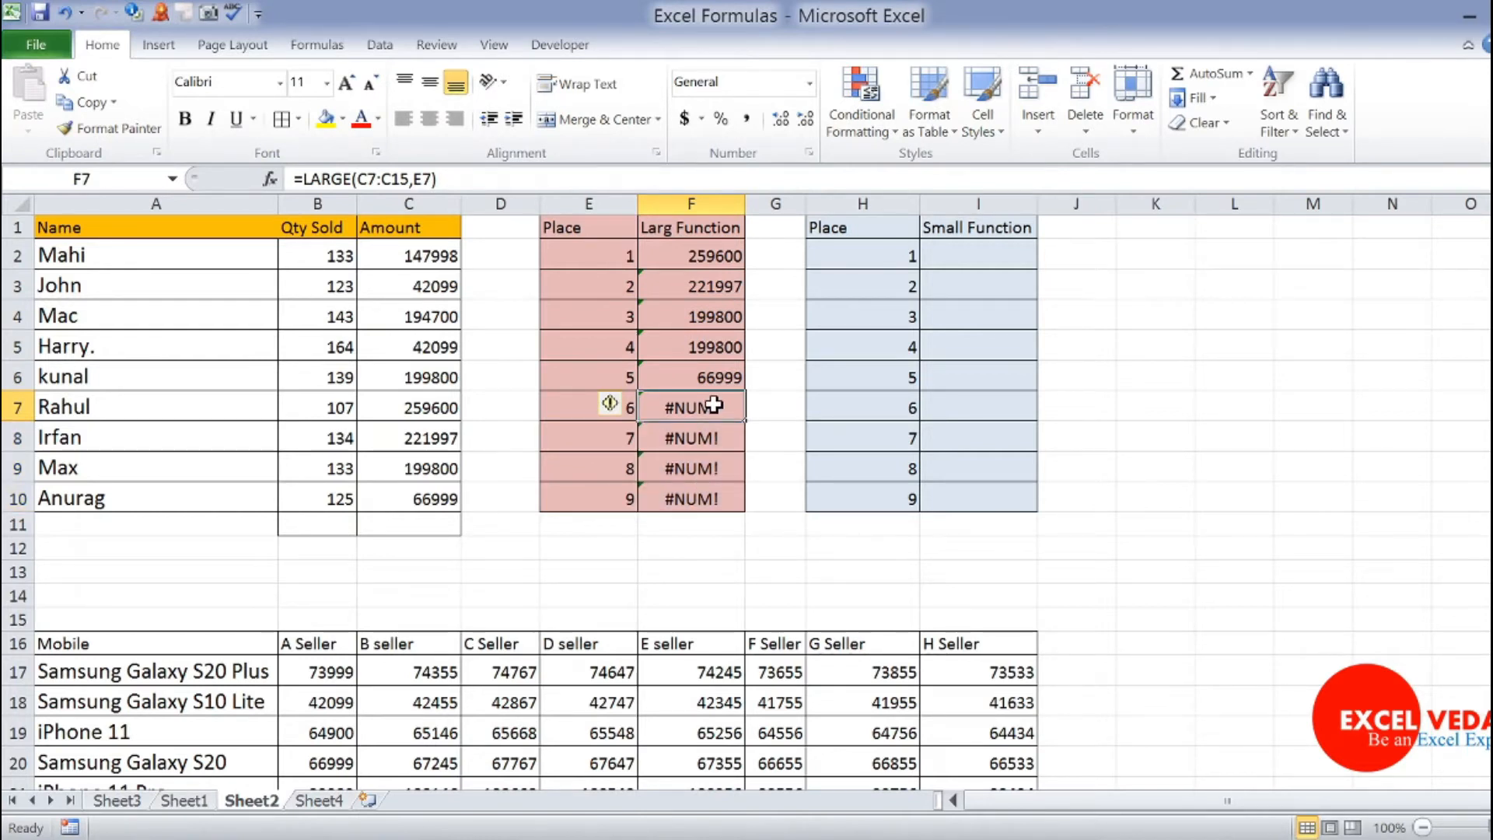
{"action": "key", "text": "F2"}
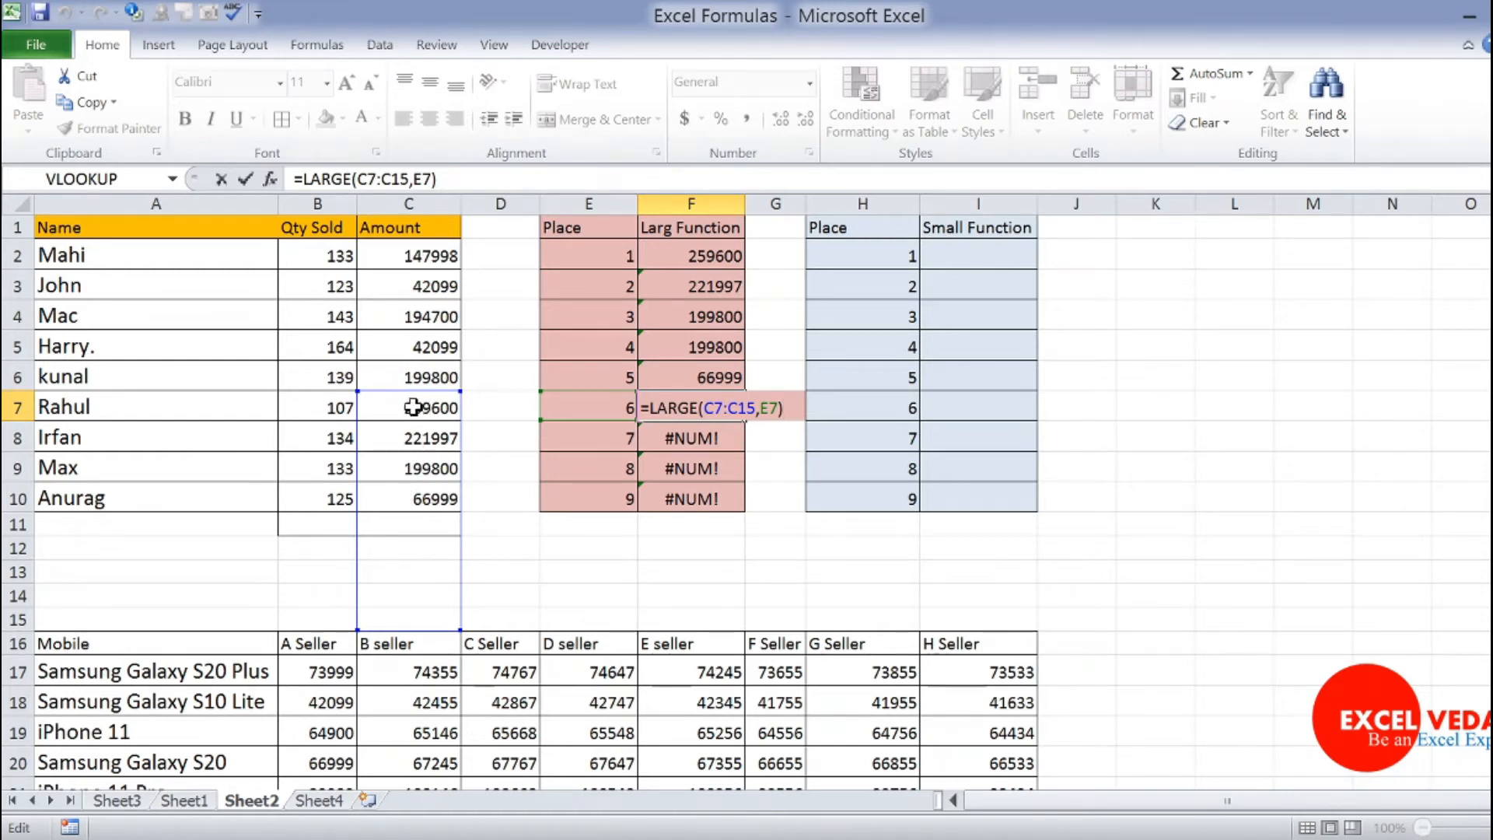
{"action": "left_click_drag", "start_coordinate": [412, 406], "coordinate": [405, 499]}
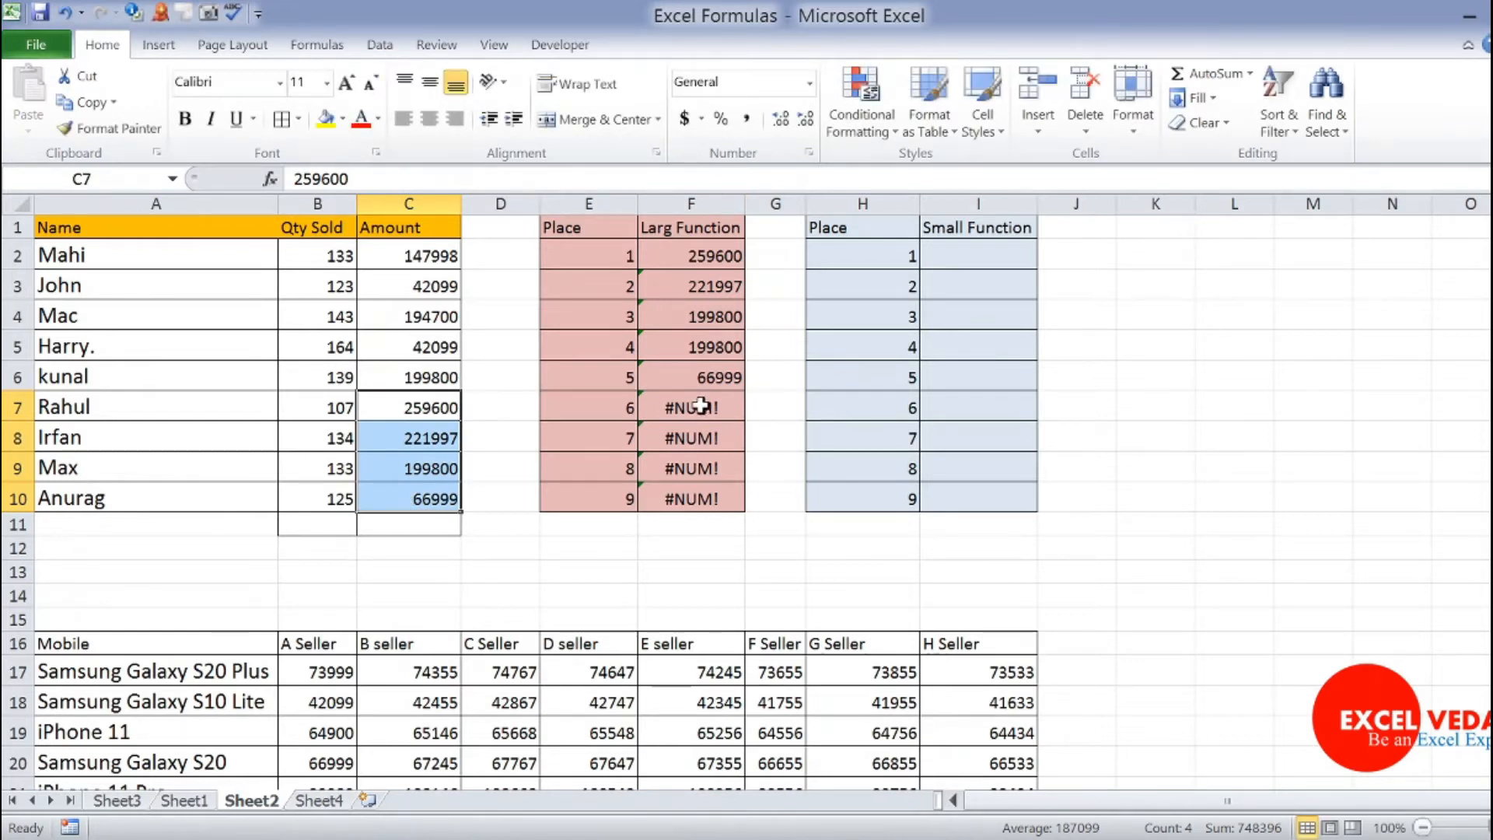
Try place 1 in E7, check the LARGE formula in F7, and undo the change to E7.
{"action": "left_click", "coordinate": [626, 411]}
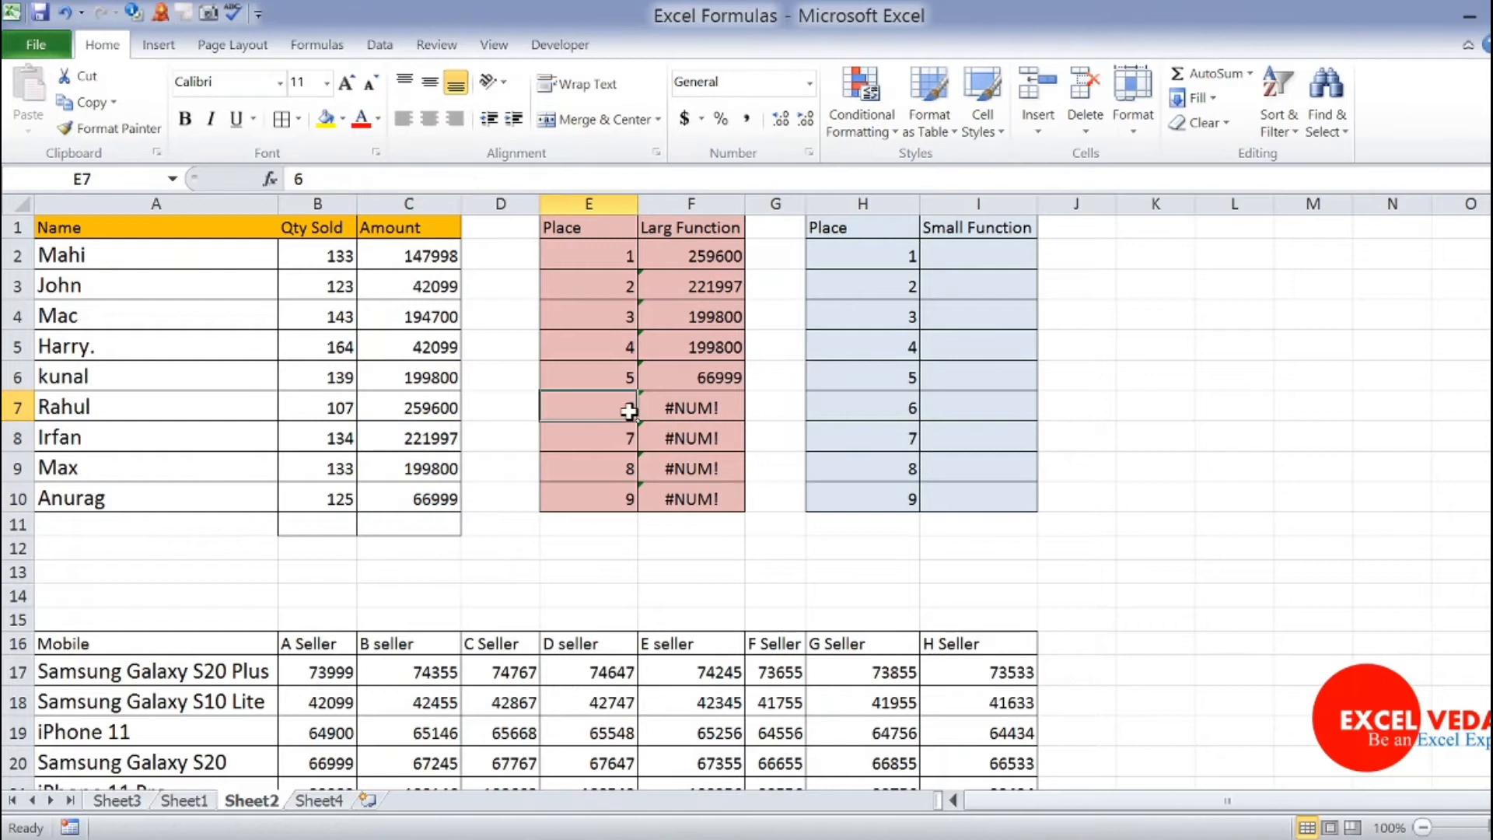
{"action": "type", "text": "1"}
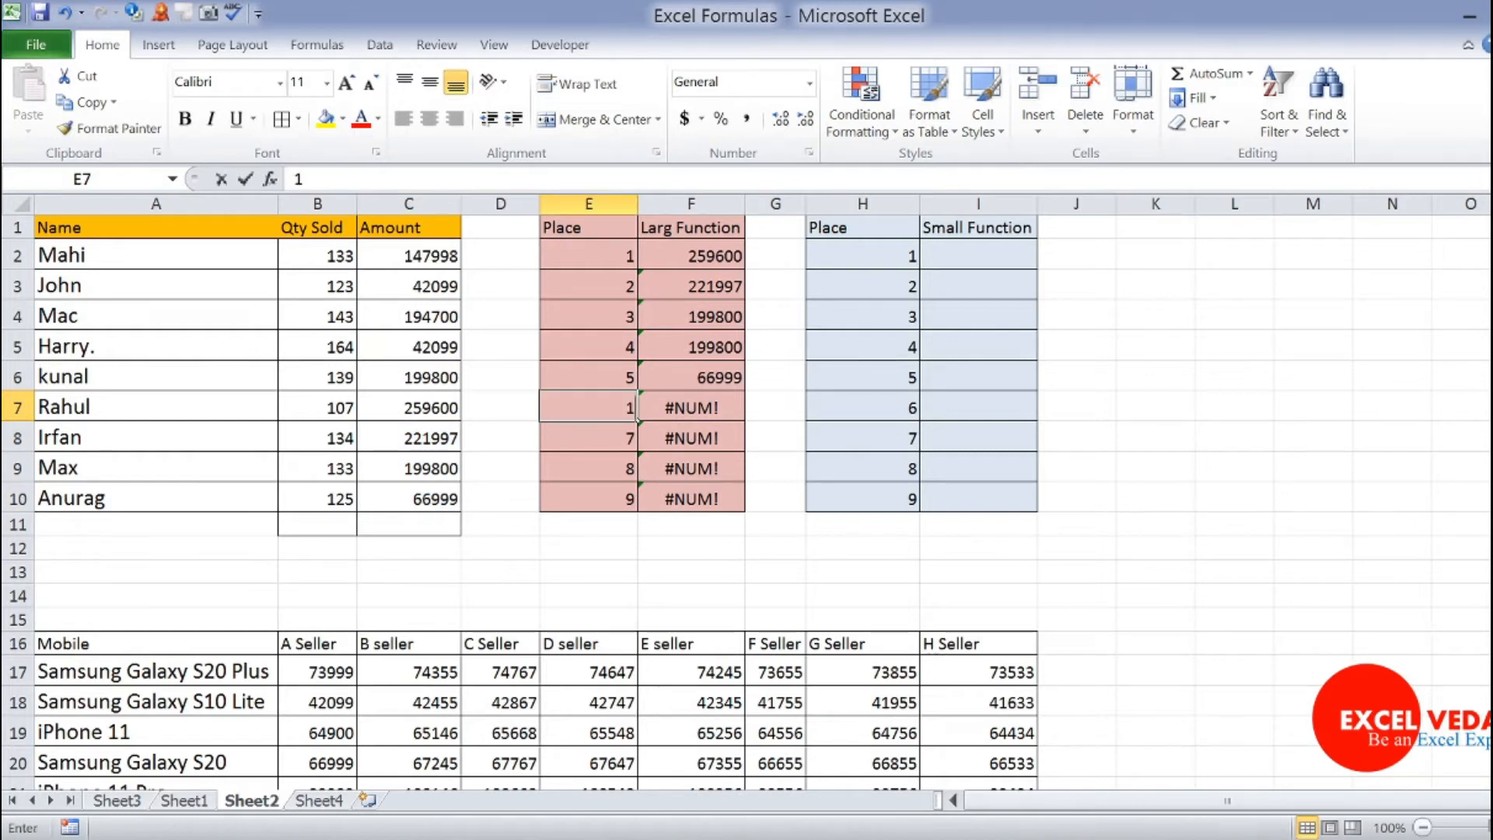
{"action": "key", "text": "Return"}
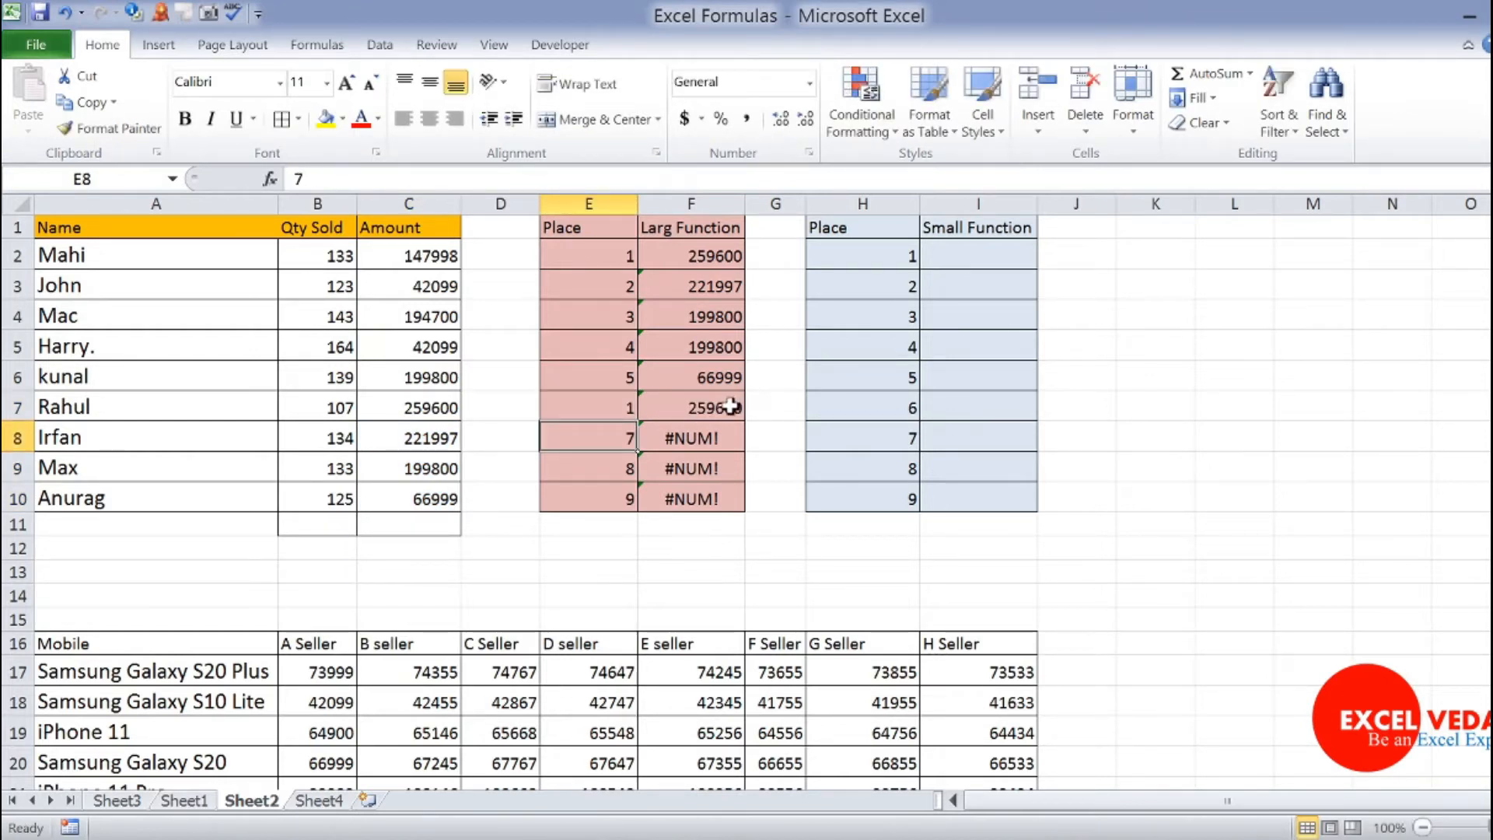
{"action": "left_click", "coordinate": [708, 406]}
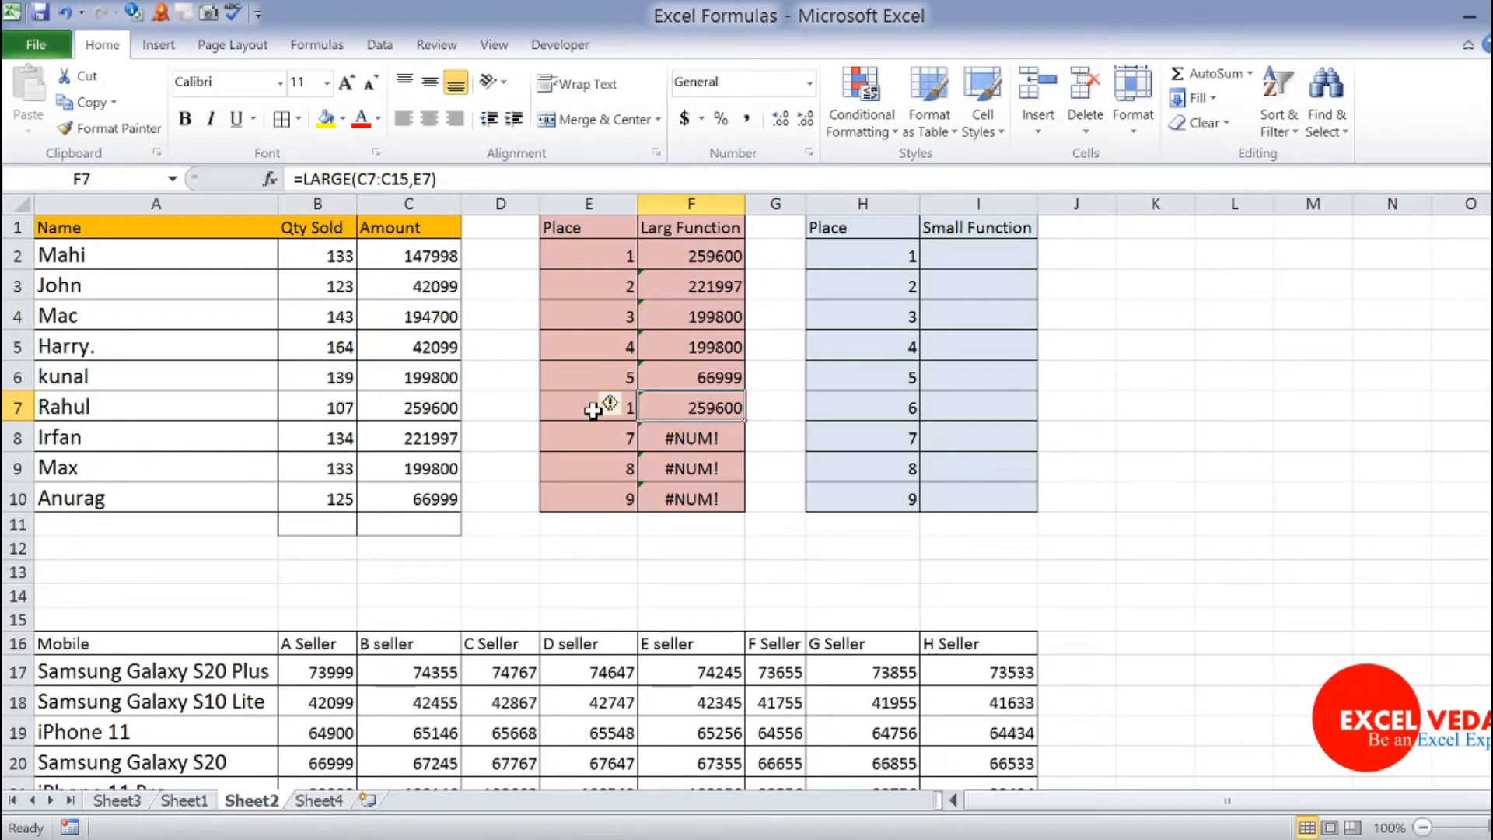
{"action": "key", "text": "ctrl+z"}
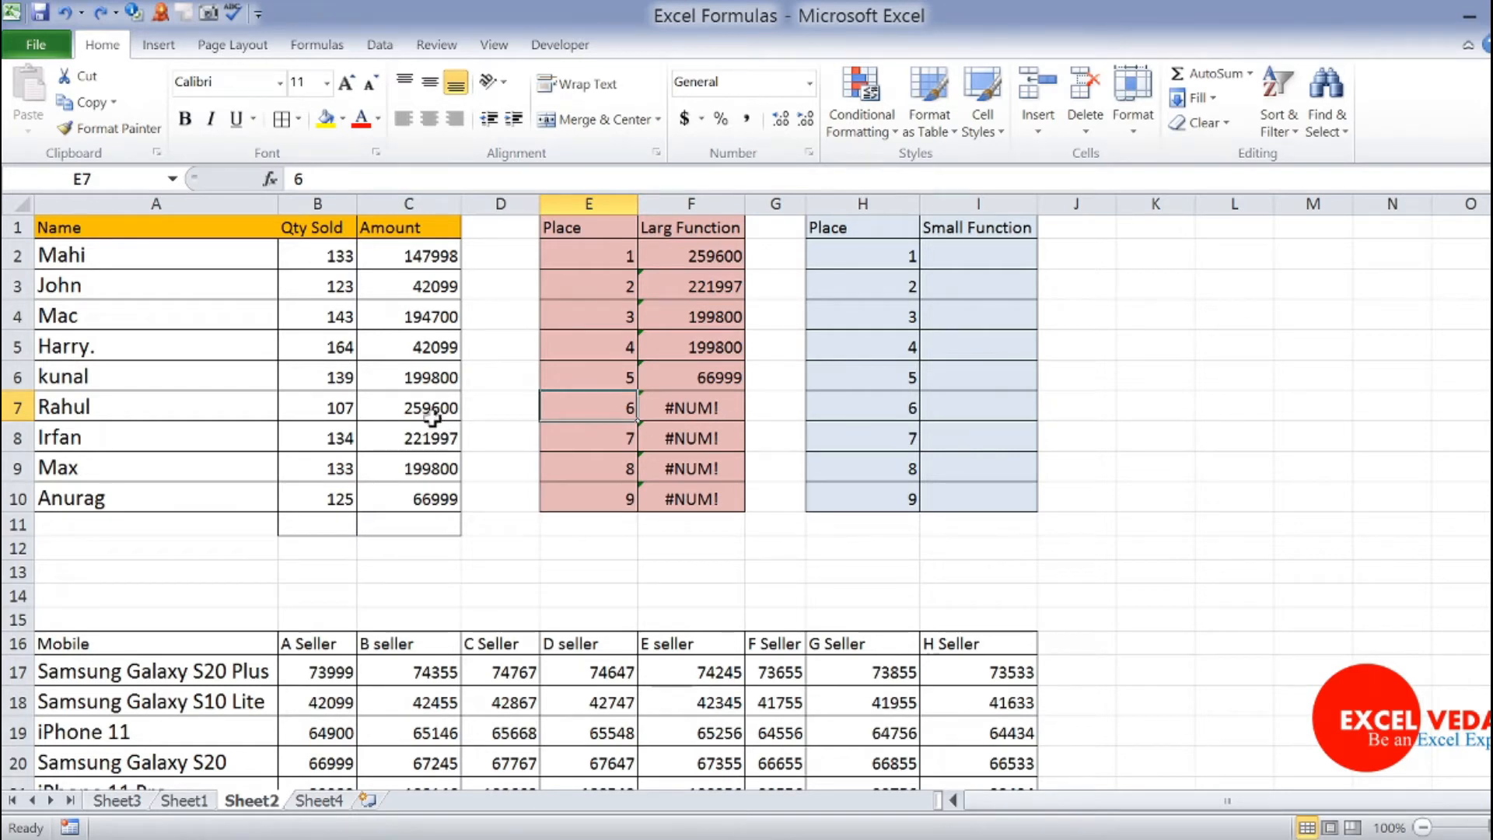
Inspect the range referenced by F7's LARGE formula against the entries in the Amount column.
{"action": "left_click", "coordinate": [700, 408]}
{"action": "double_click", "coordinate": [699, 409]}
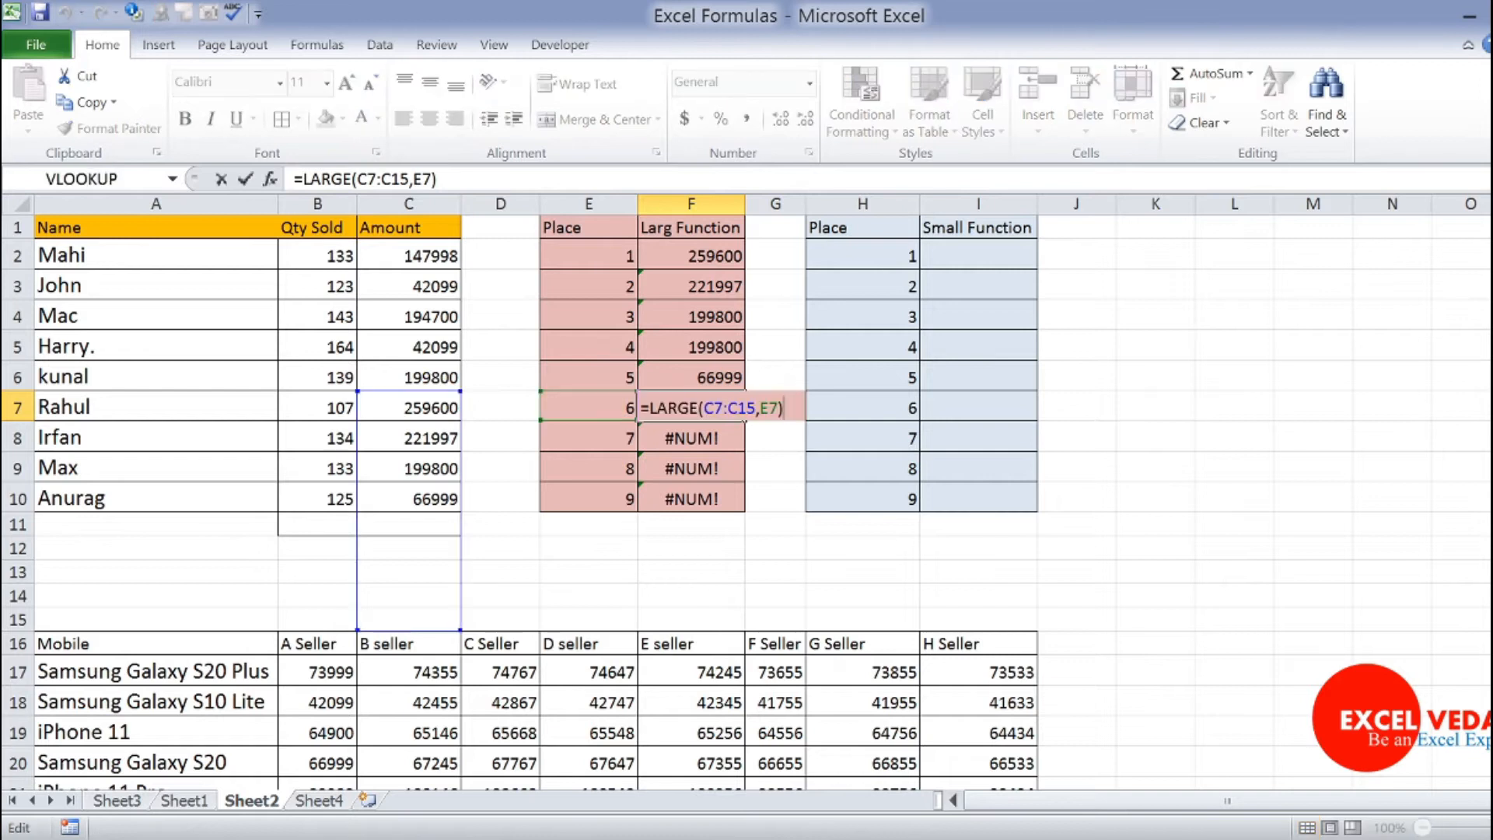
{"action": "left_click", "coordinate": [417, 407]}
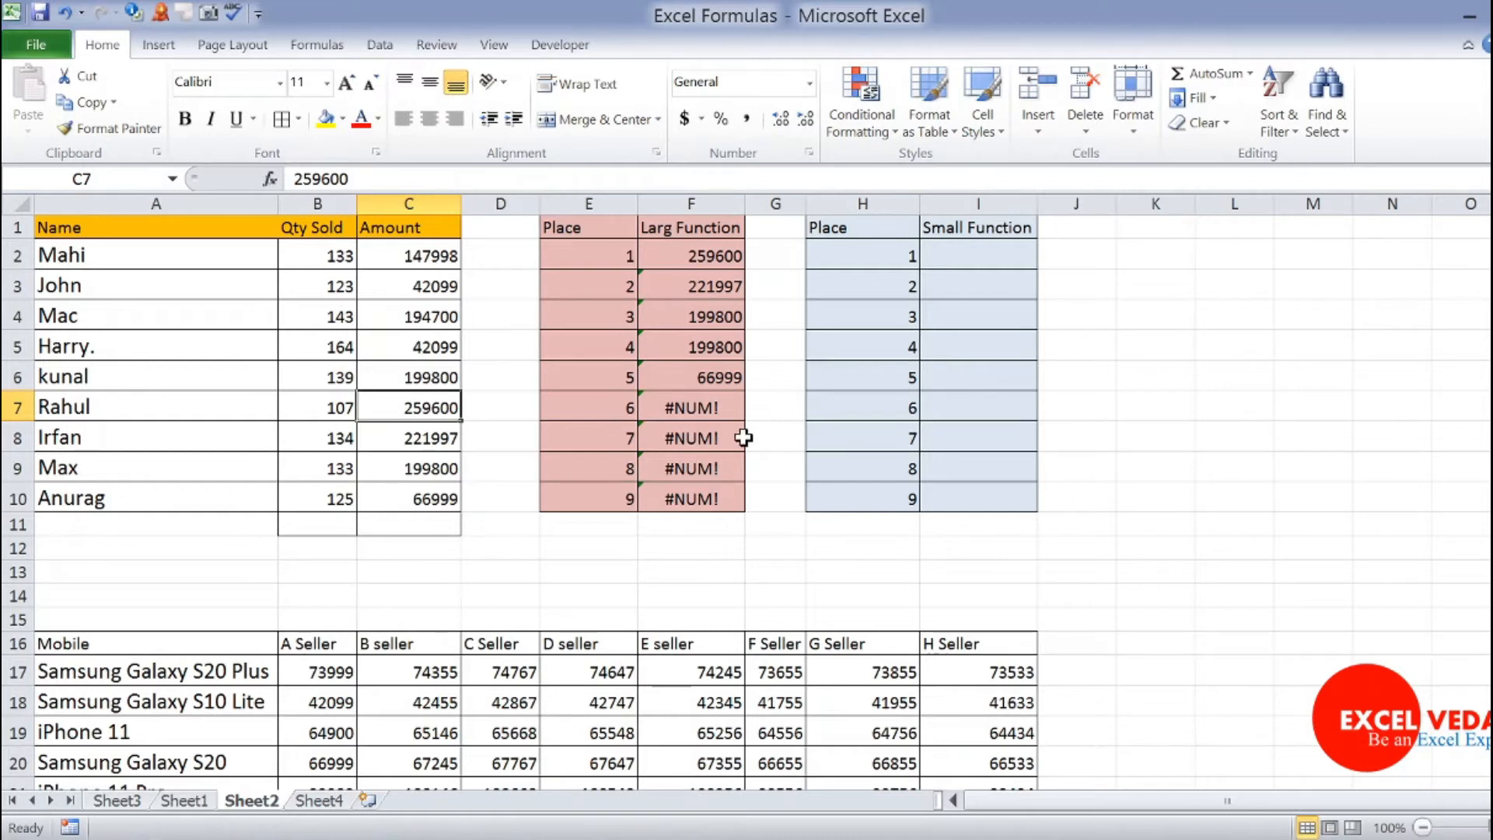
{"action": "left_click", "coordinate": [699, 406]}
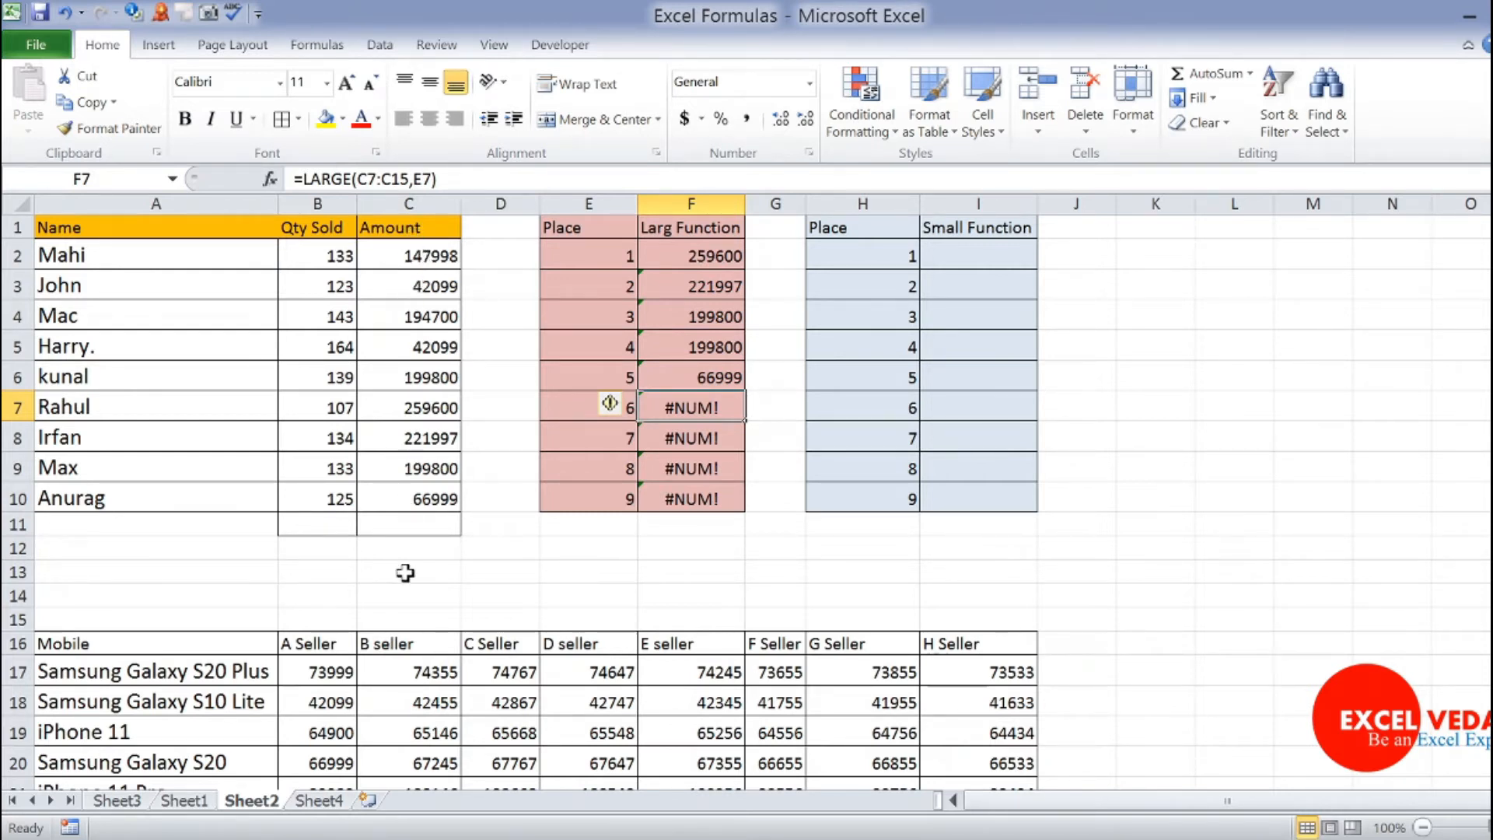
{"action": "left_click", "coordinate": [418, 196]}
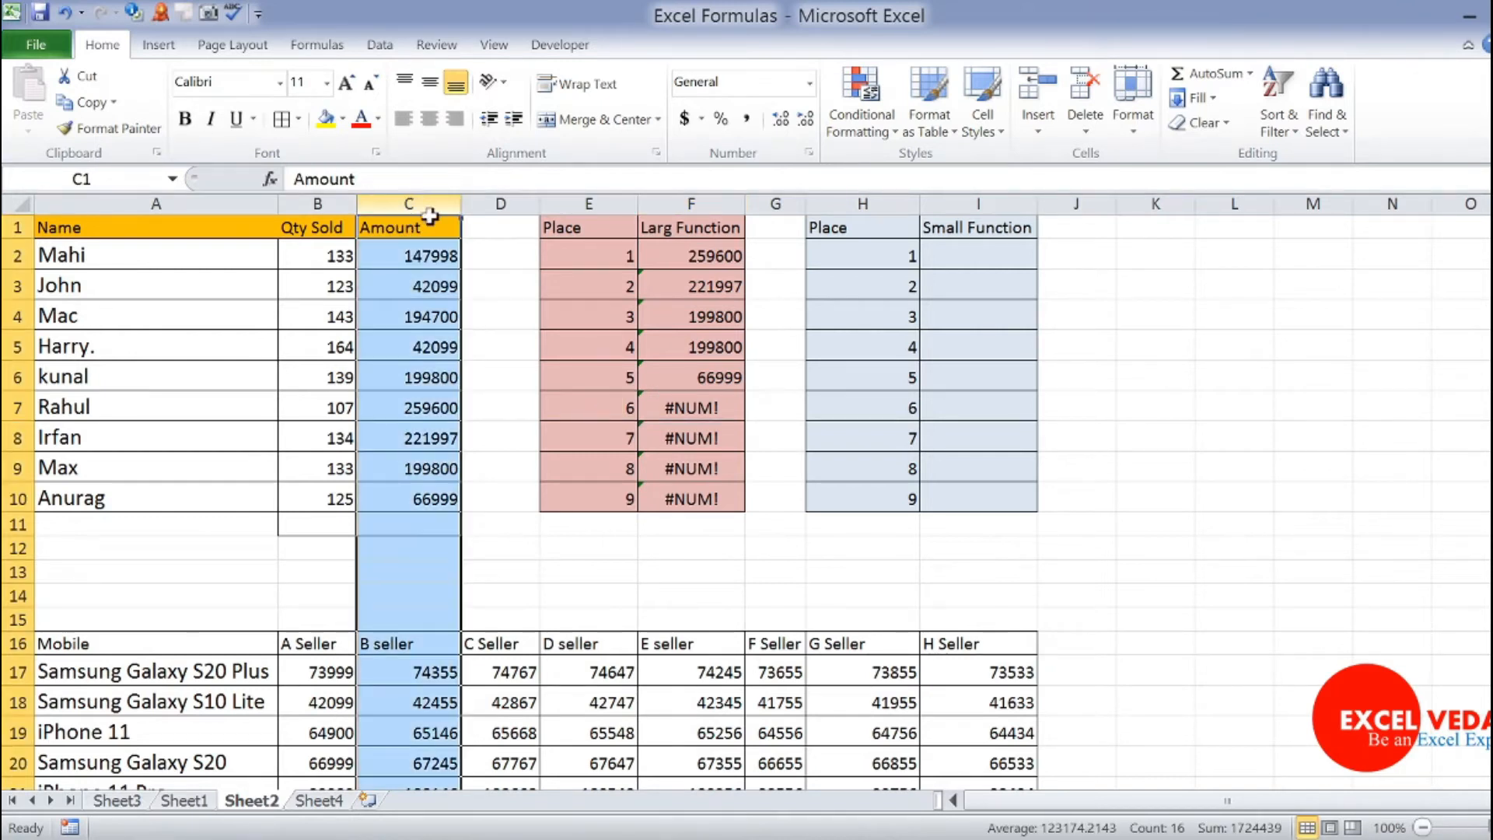
{"action": "left_click", "coordinate": [489, 320]}
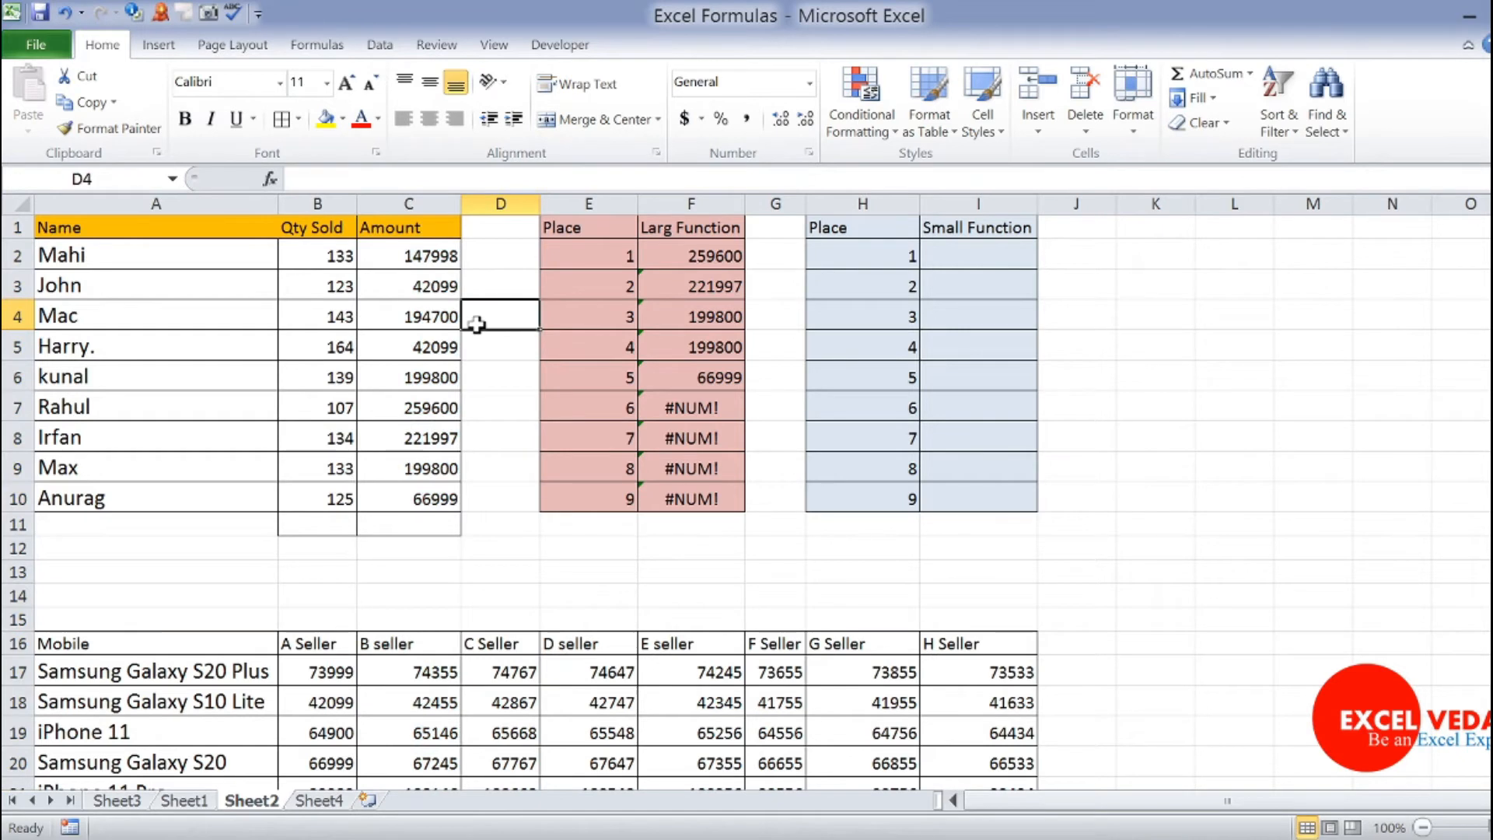
Compare the full set of amounts in C2:C10 with the range referenced by F2's formula.
{"action": "left_click", "coordinate": [395, 250]}
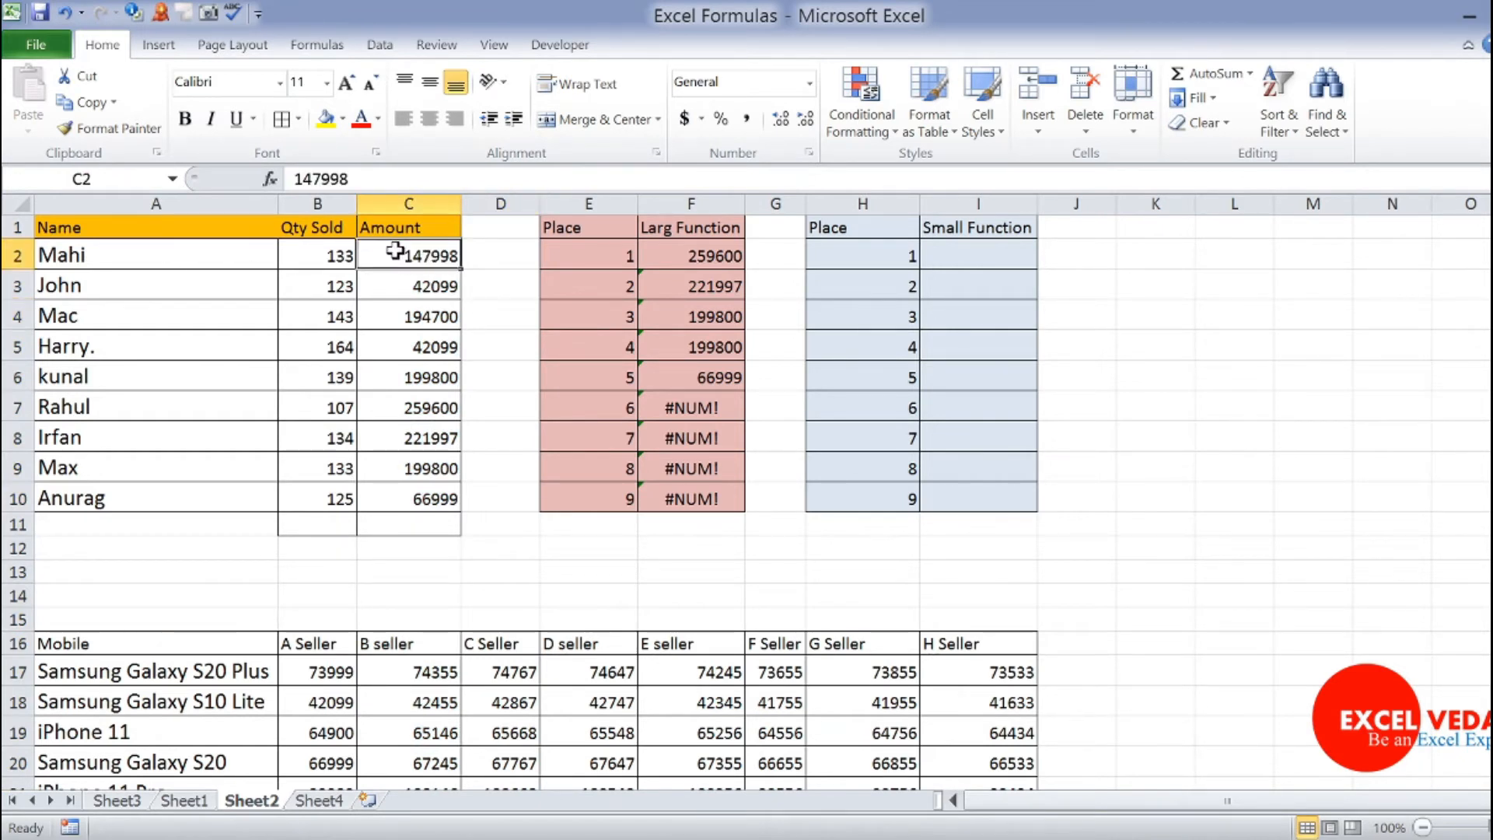
{"action": "left_click_drag", "start_coordinate": [405, 254], "coordinate": [388, 500]}
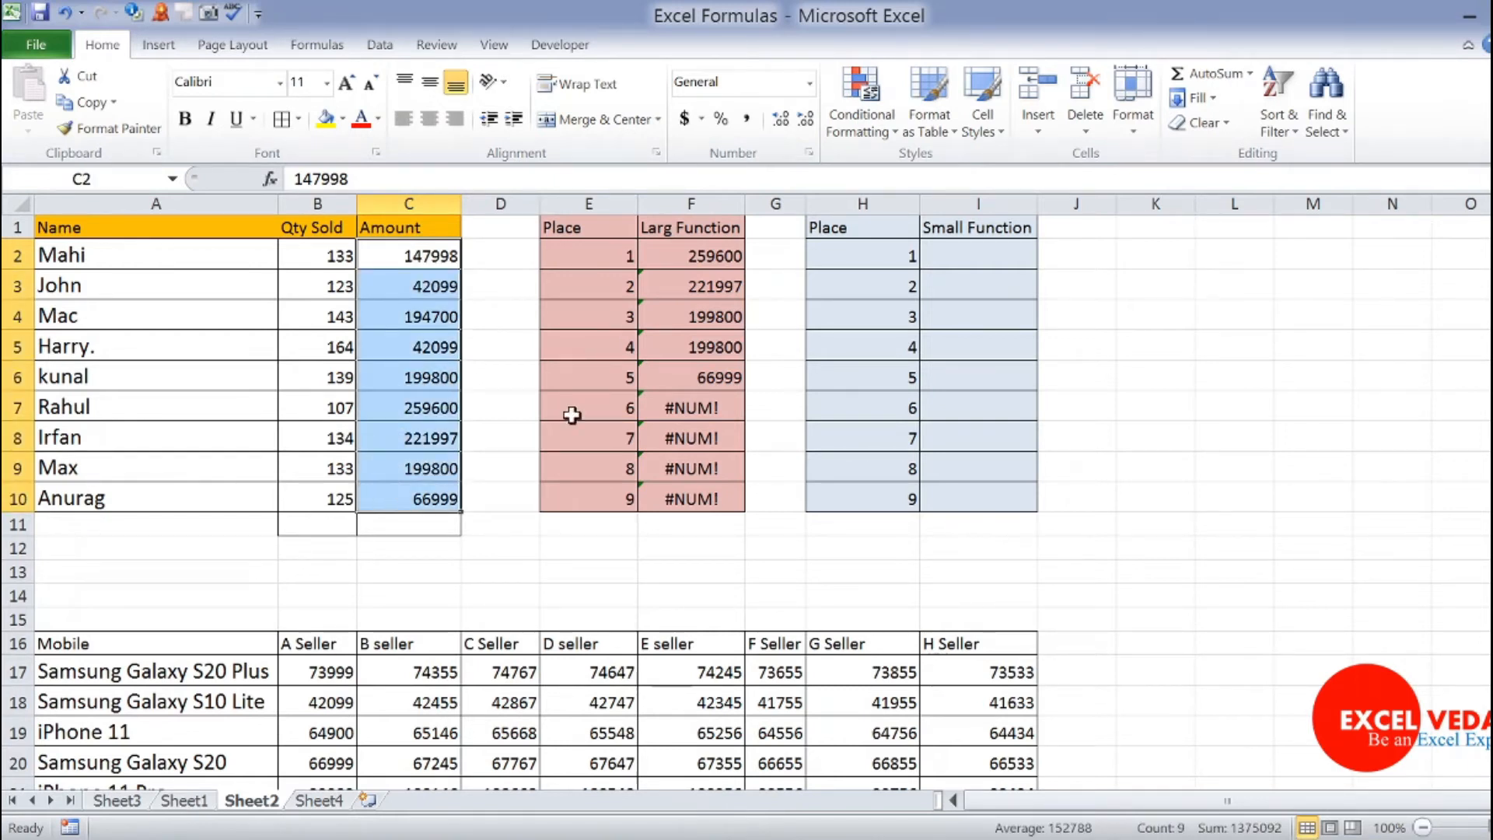
{"action": "left_click", "coordinate": [692, 263]}
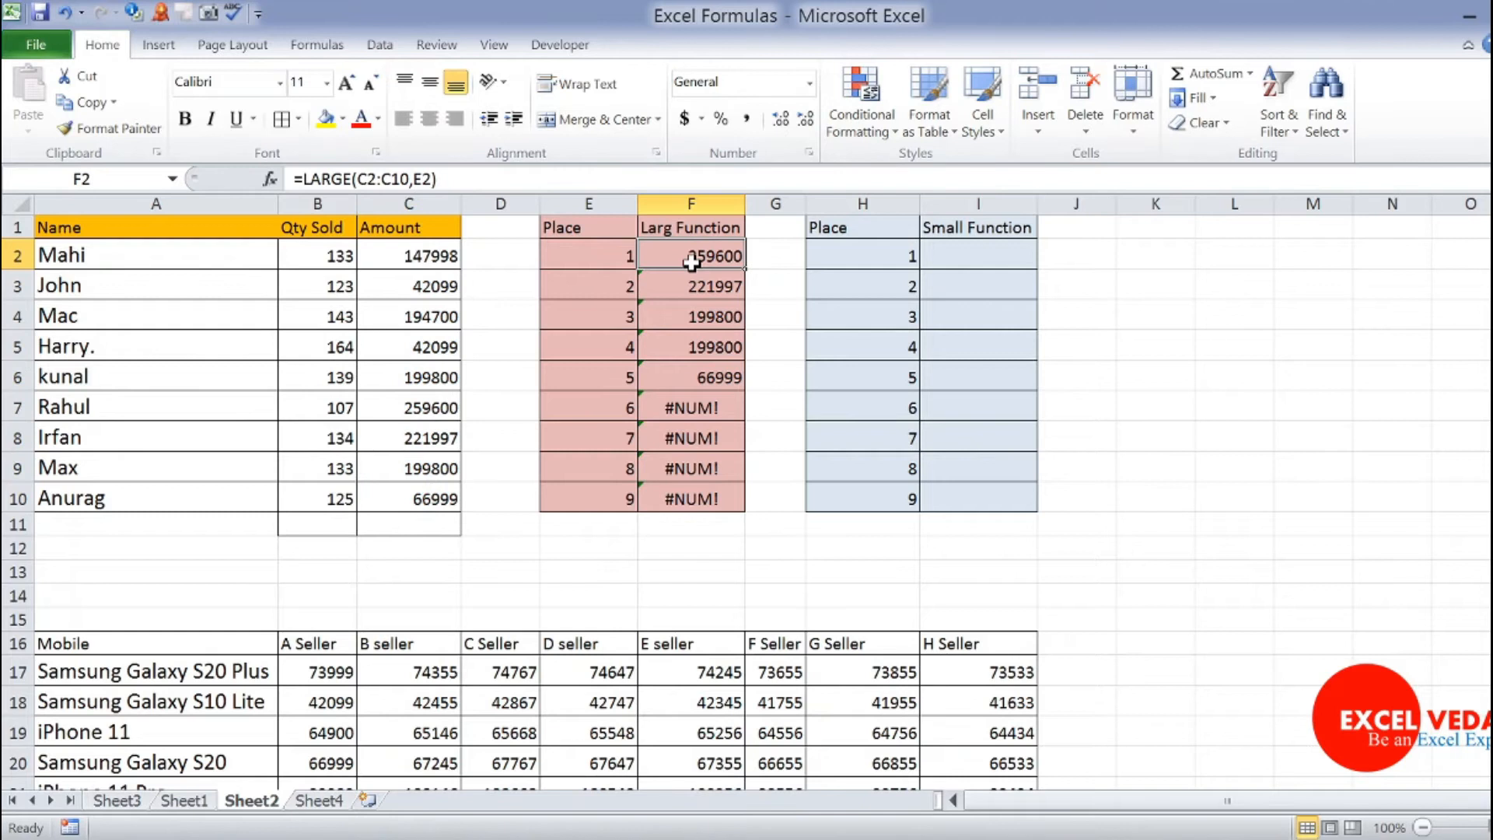
{"action": "key", "text": "F2"}
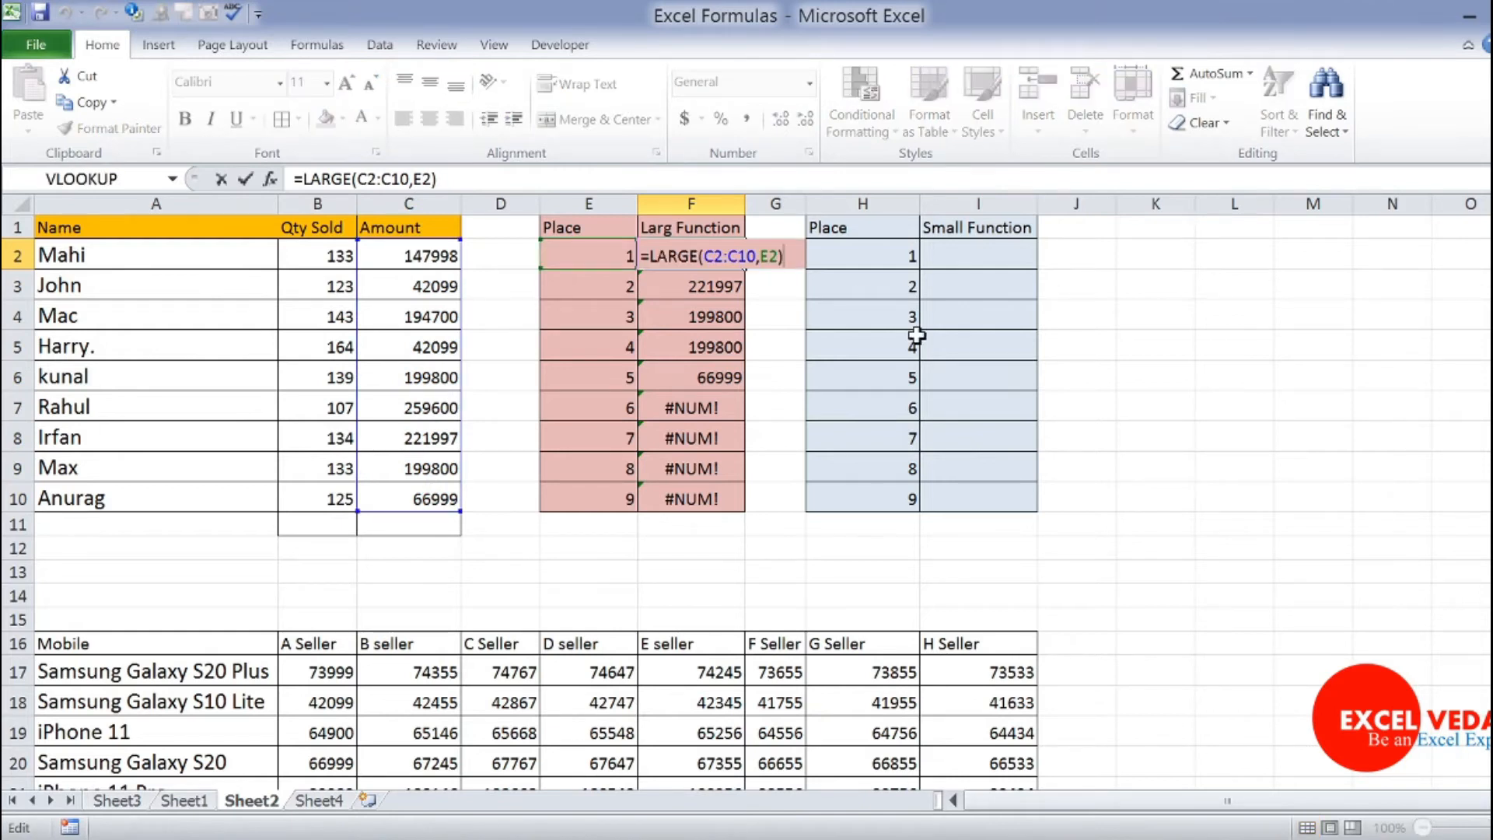
{"action": "key", "text": "Escape"}
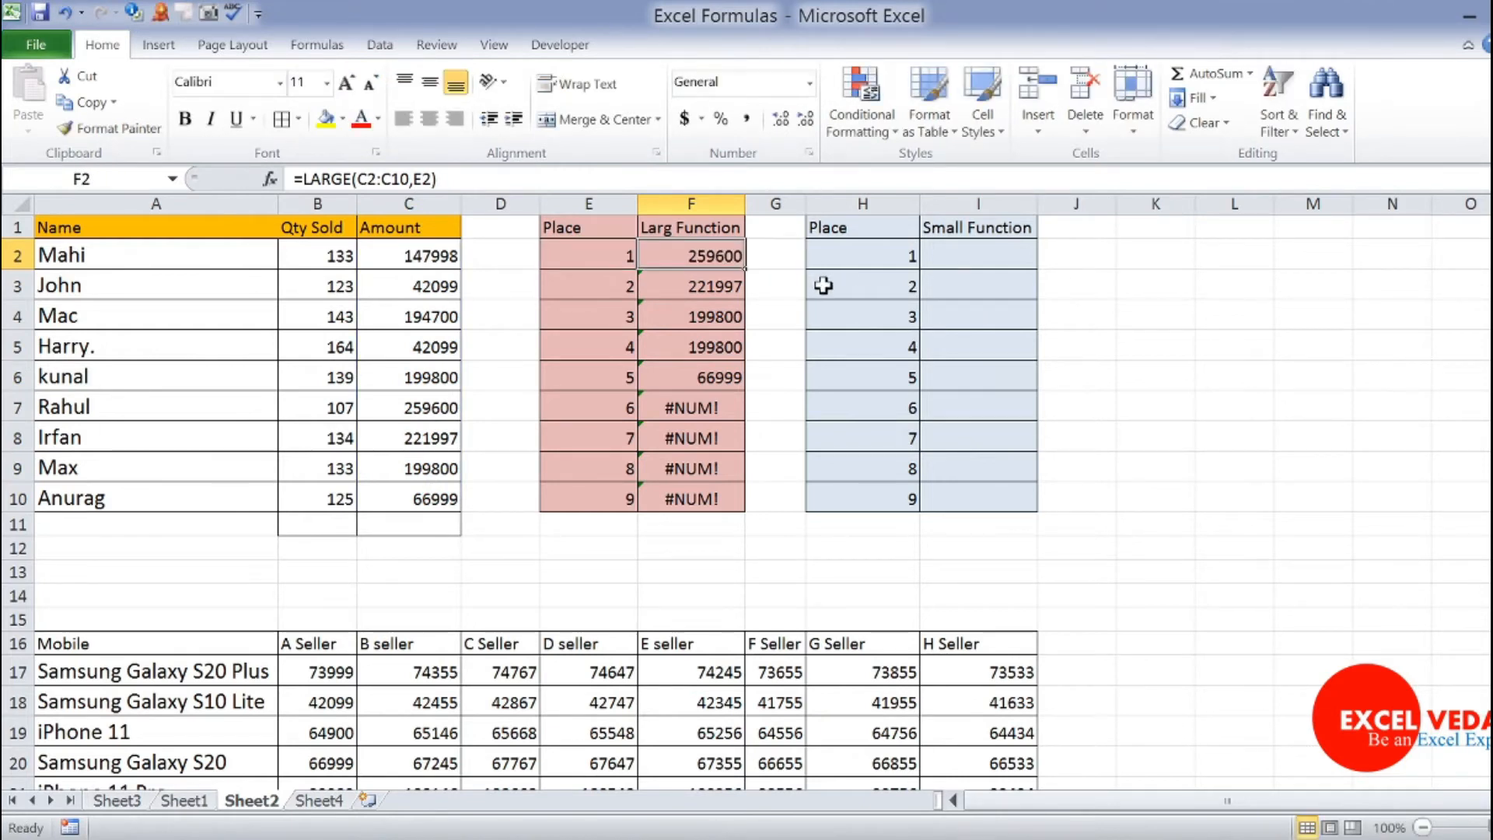
{"action": "type", "text": "="}
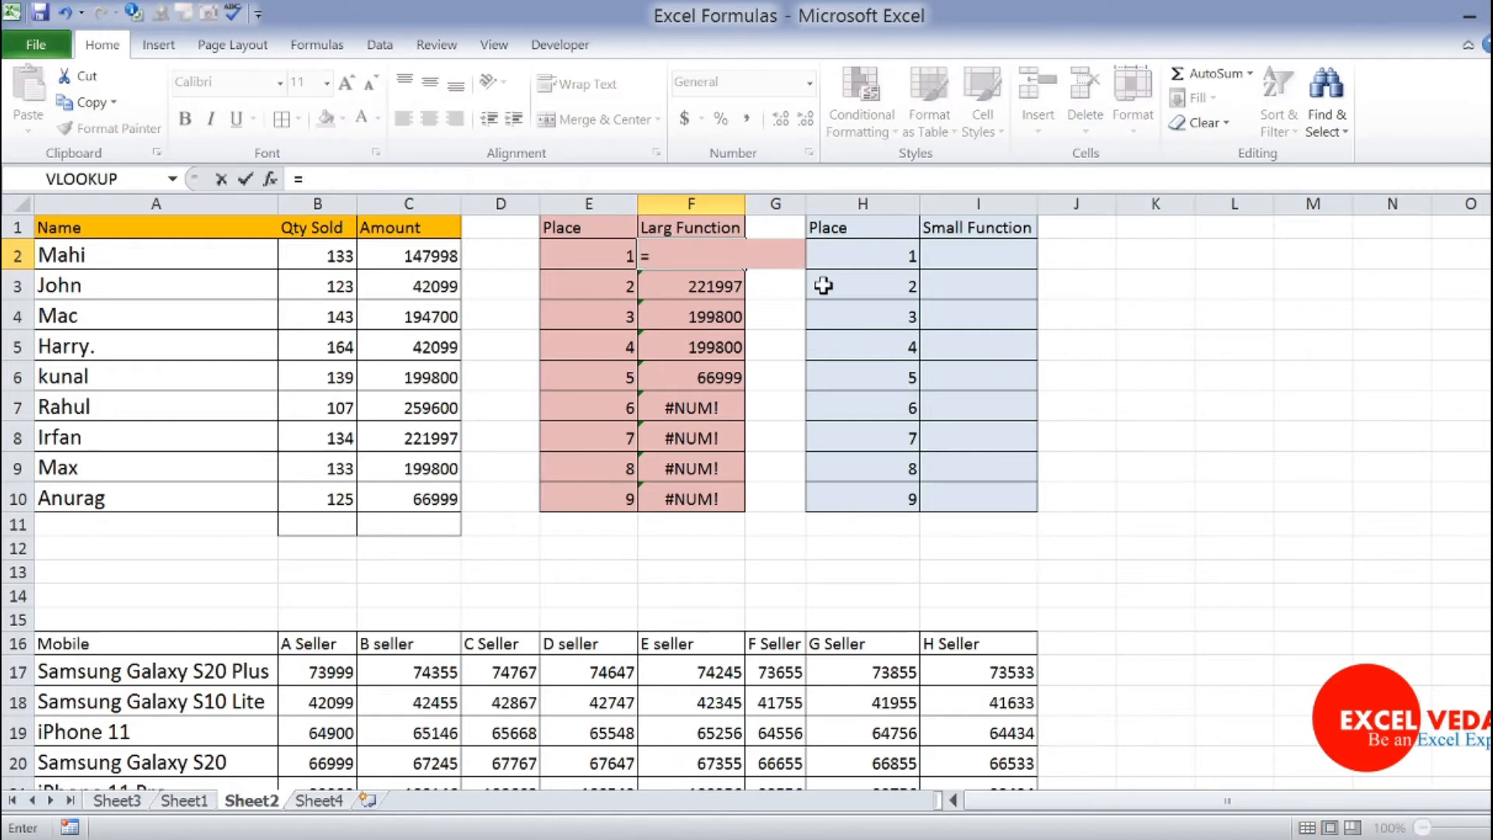
{"action": "type", "text": "lar"}
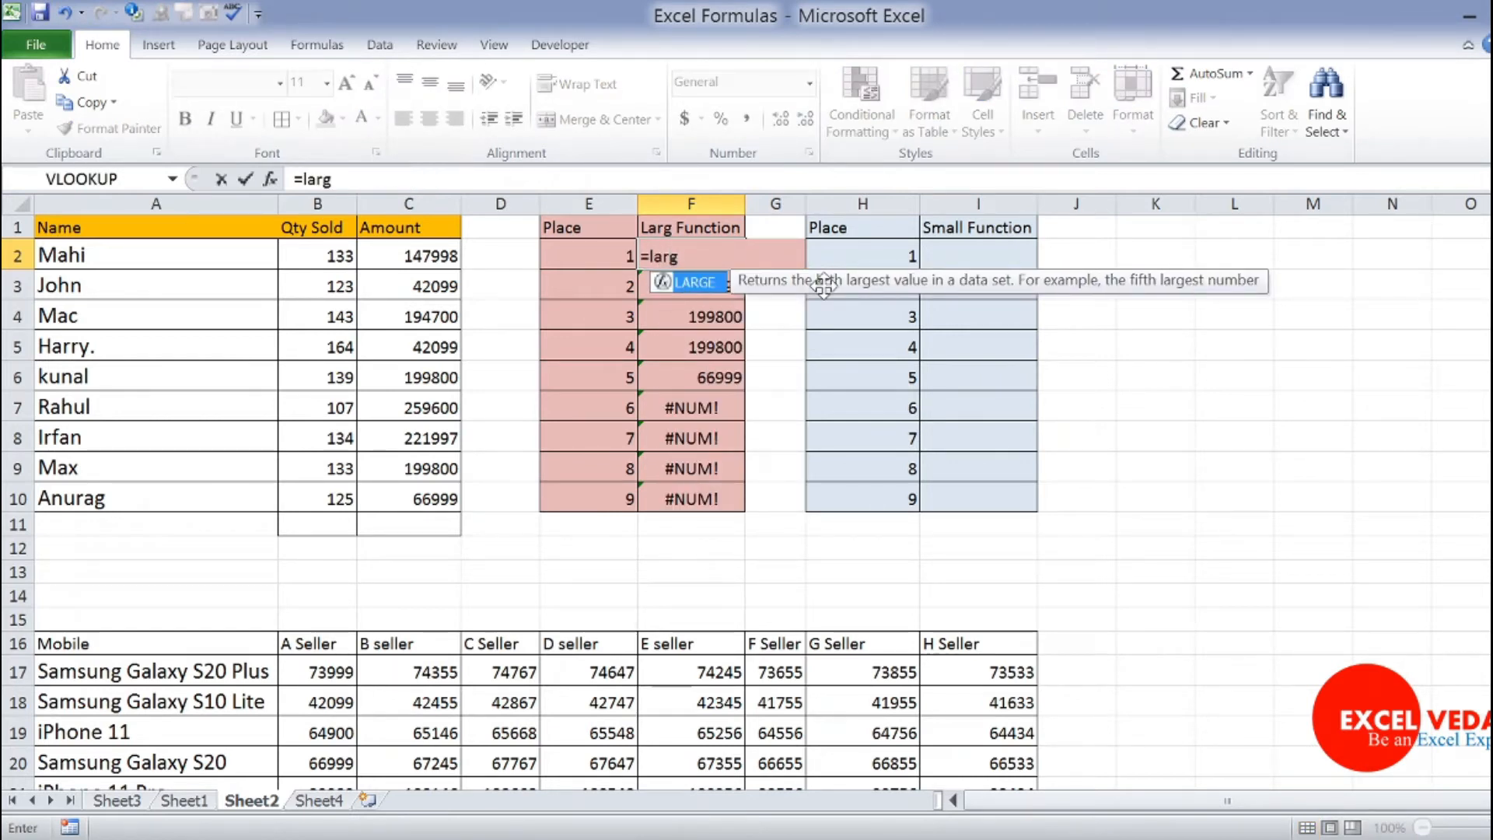
{"action": "type", "text": "g"}
{"action": "key", "text": "Tab"}
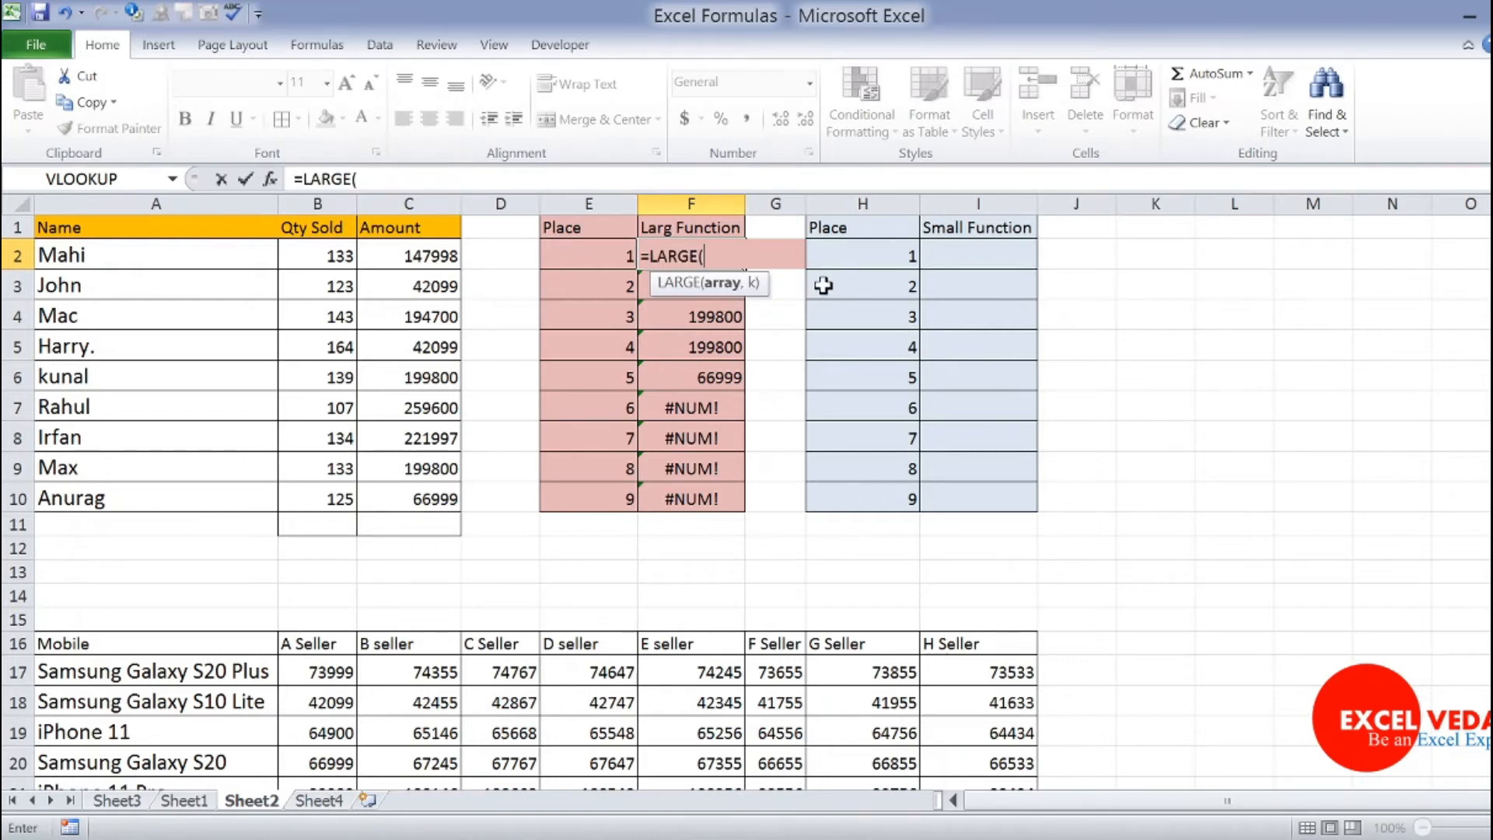
{"action": "left_click", "coordinate": [416, 259]}
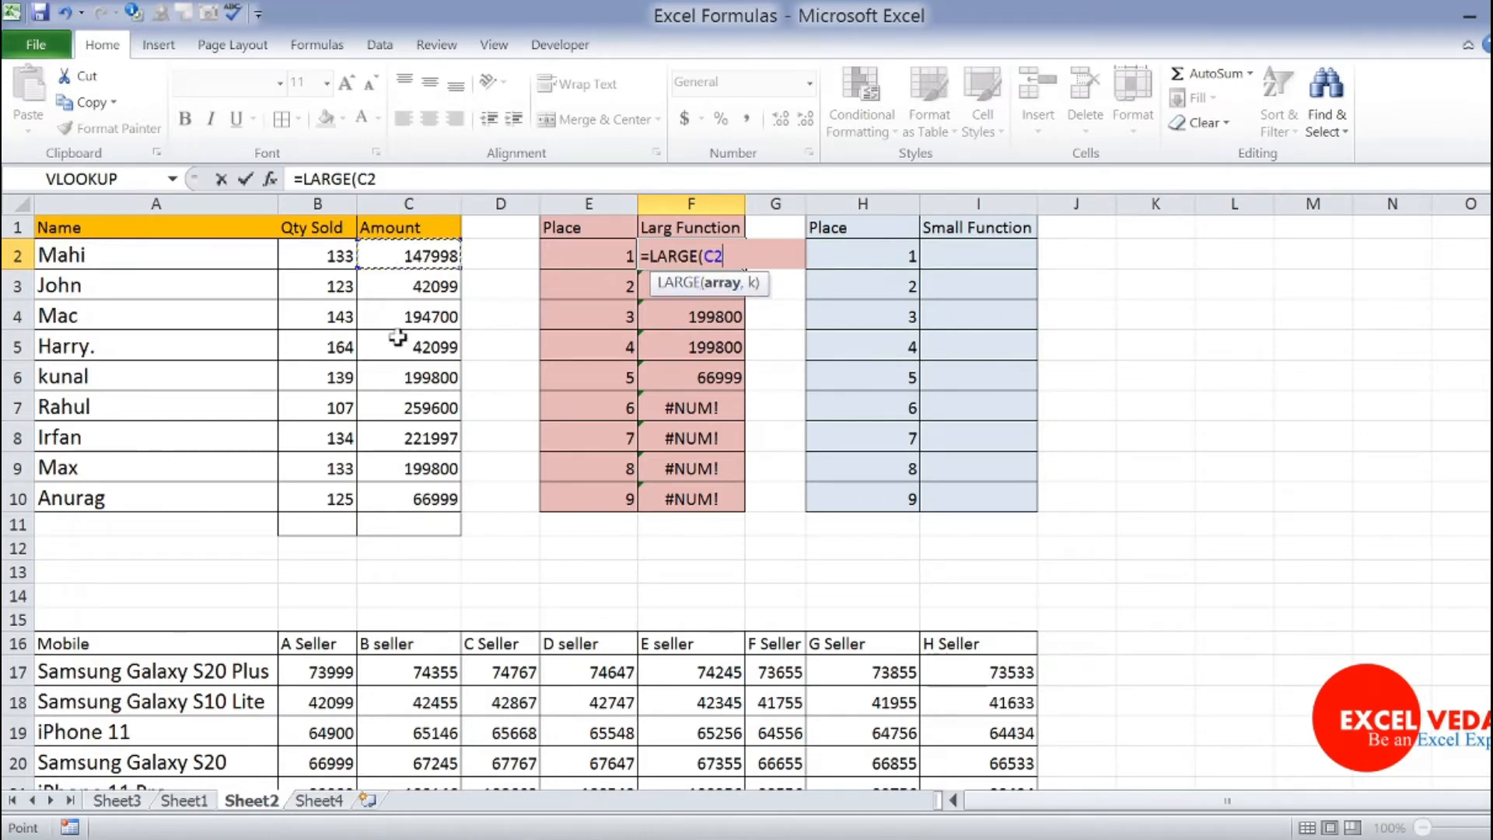
{"action": "left_click", "coordinate": [394, 492], "text": "shift"}
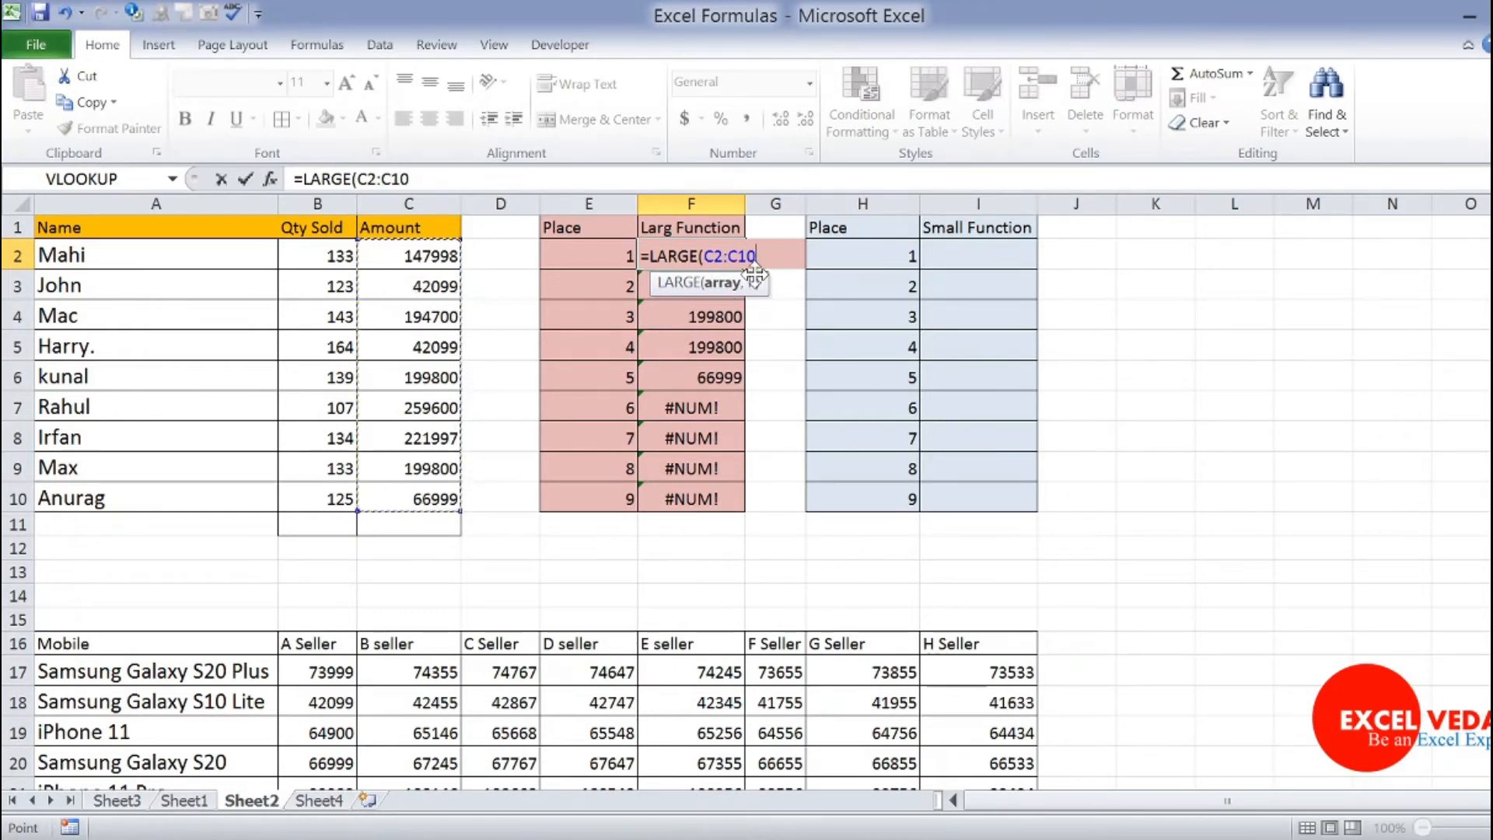
{"action": "key", "text": "F4"}
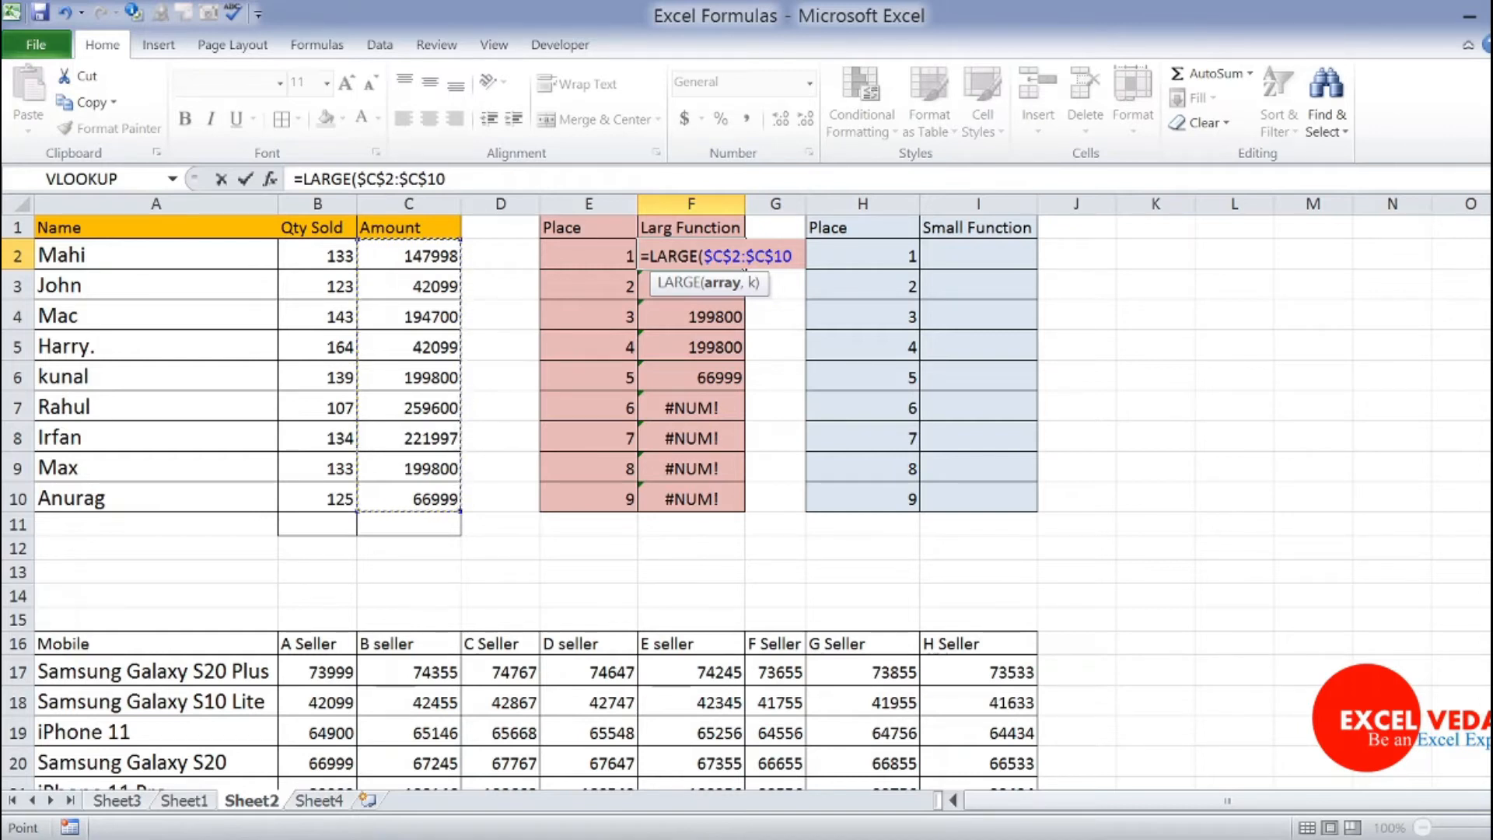
{"action": "key", "text": "ctrl+z"}
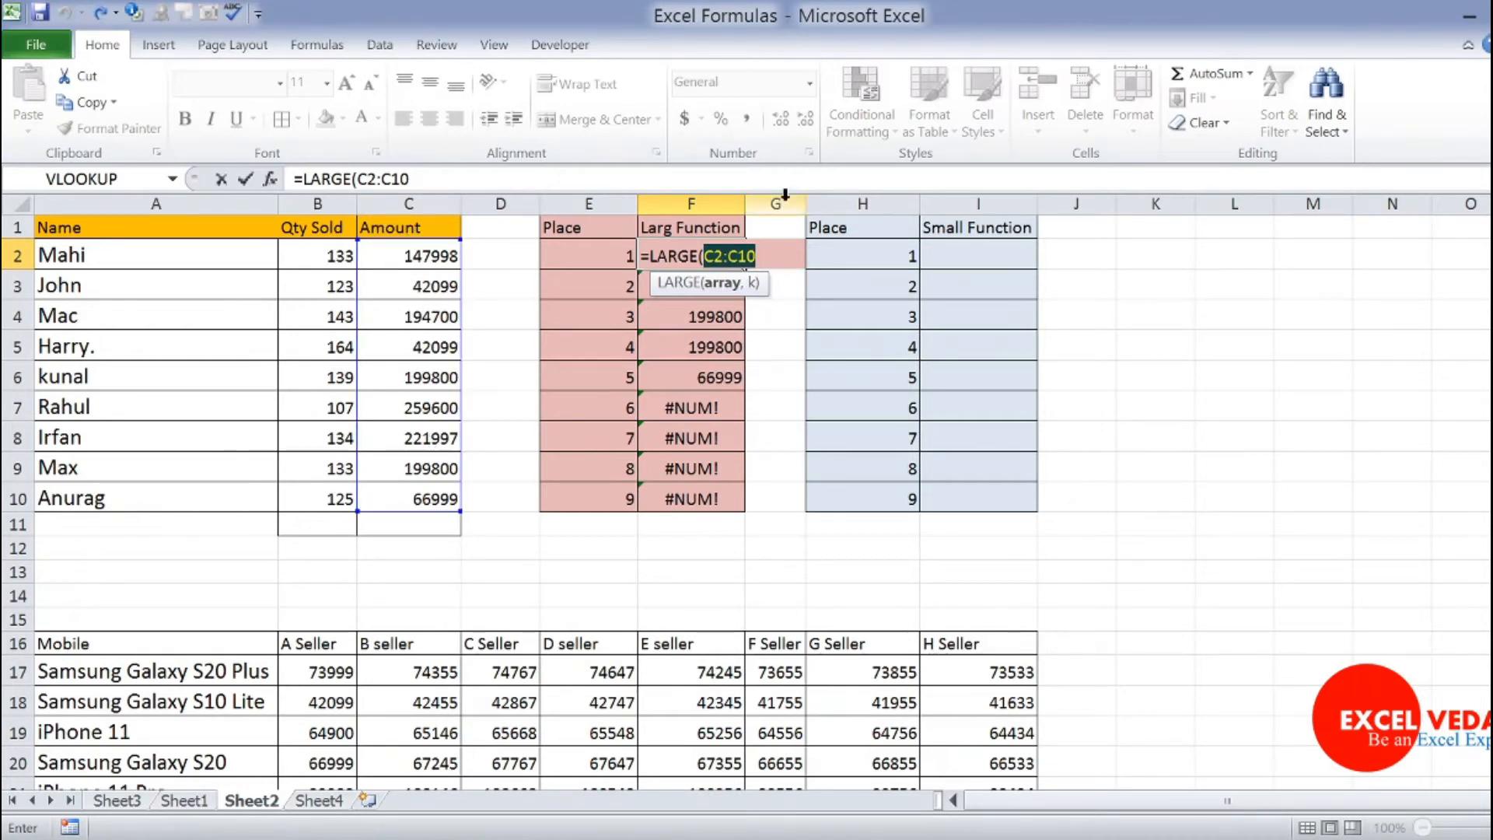
{"action": "key", "text": "F4"}
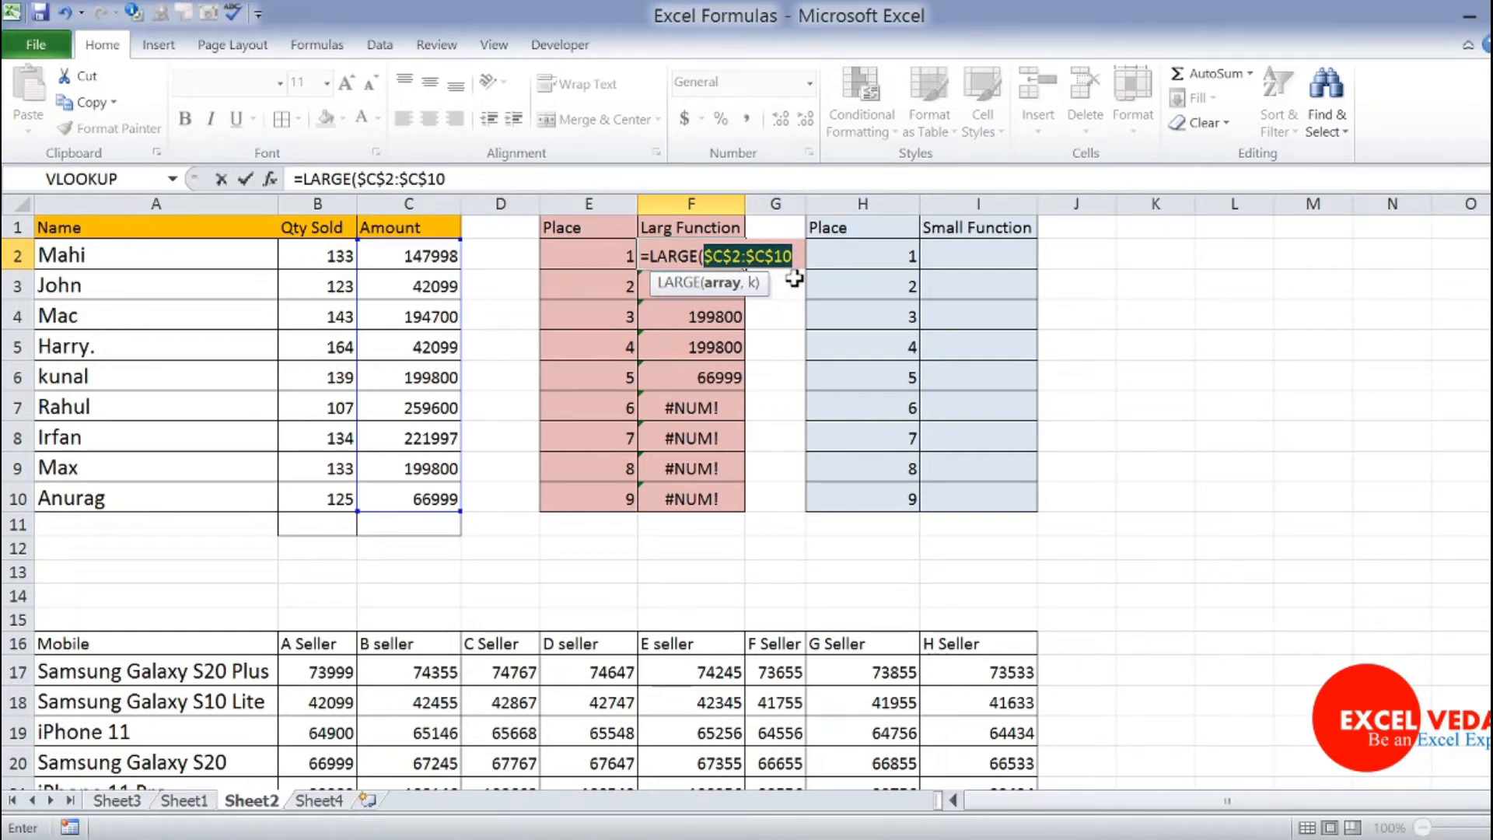
{"action": "key", "text": "Right"}
{"action": "key", "text": "Escape"}
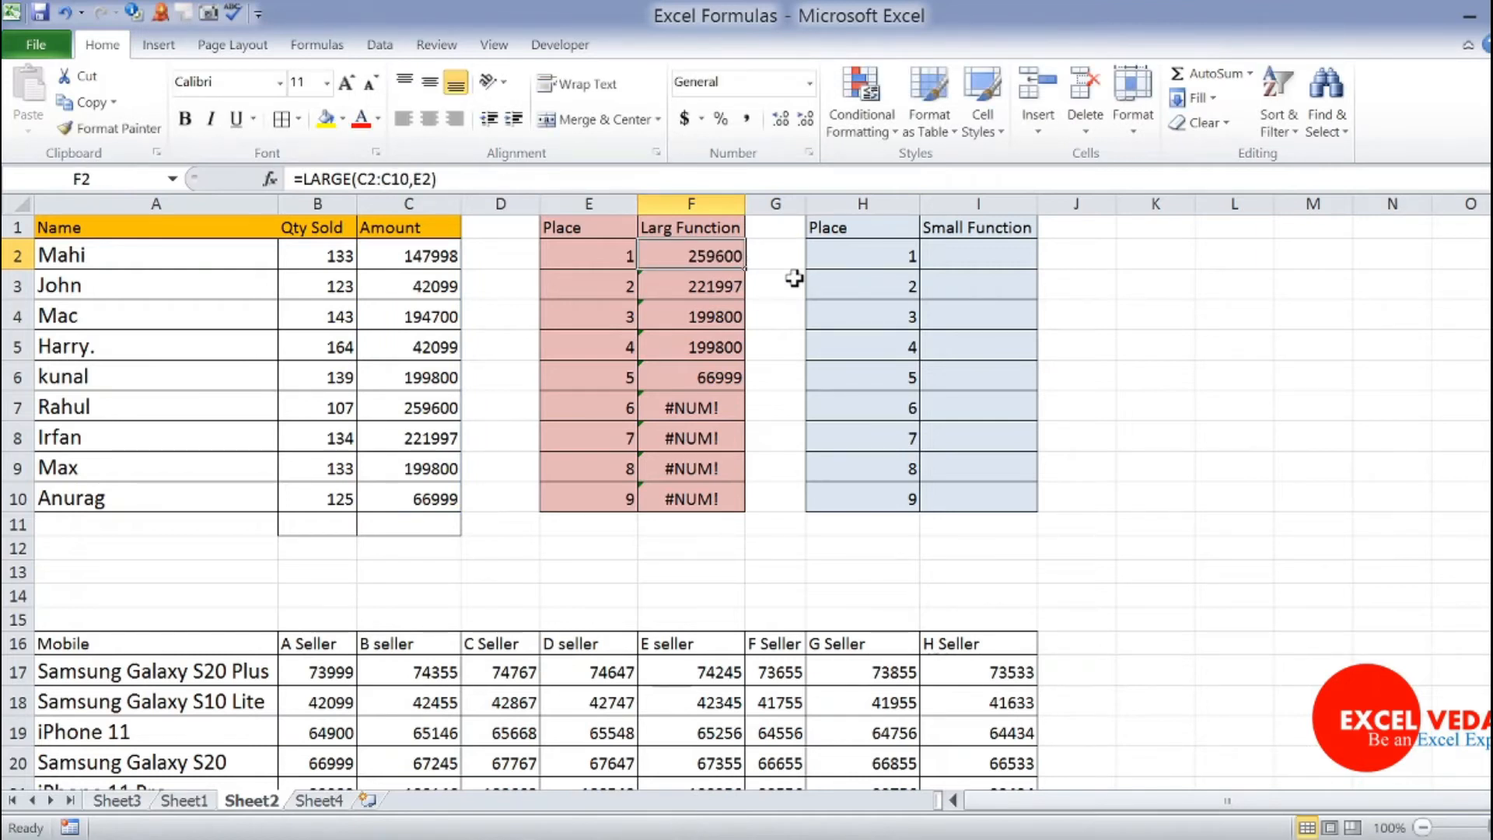
Replace the formula in F2 with =LARGE($C$2:$C$10,E2), locking the amount range with absolute references.
{"action": "type", "text": "=larg"}
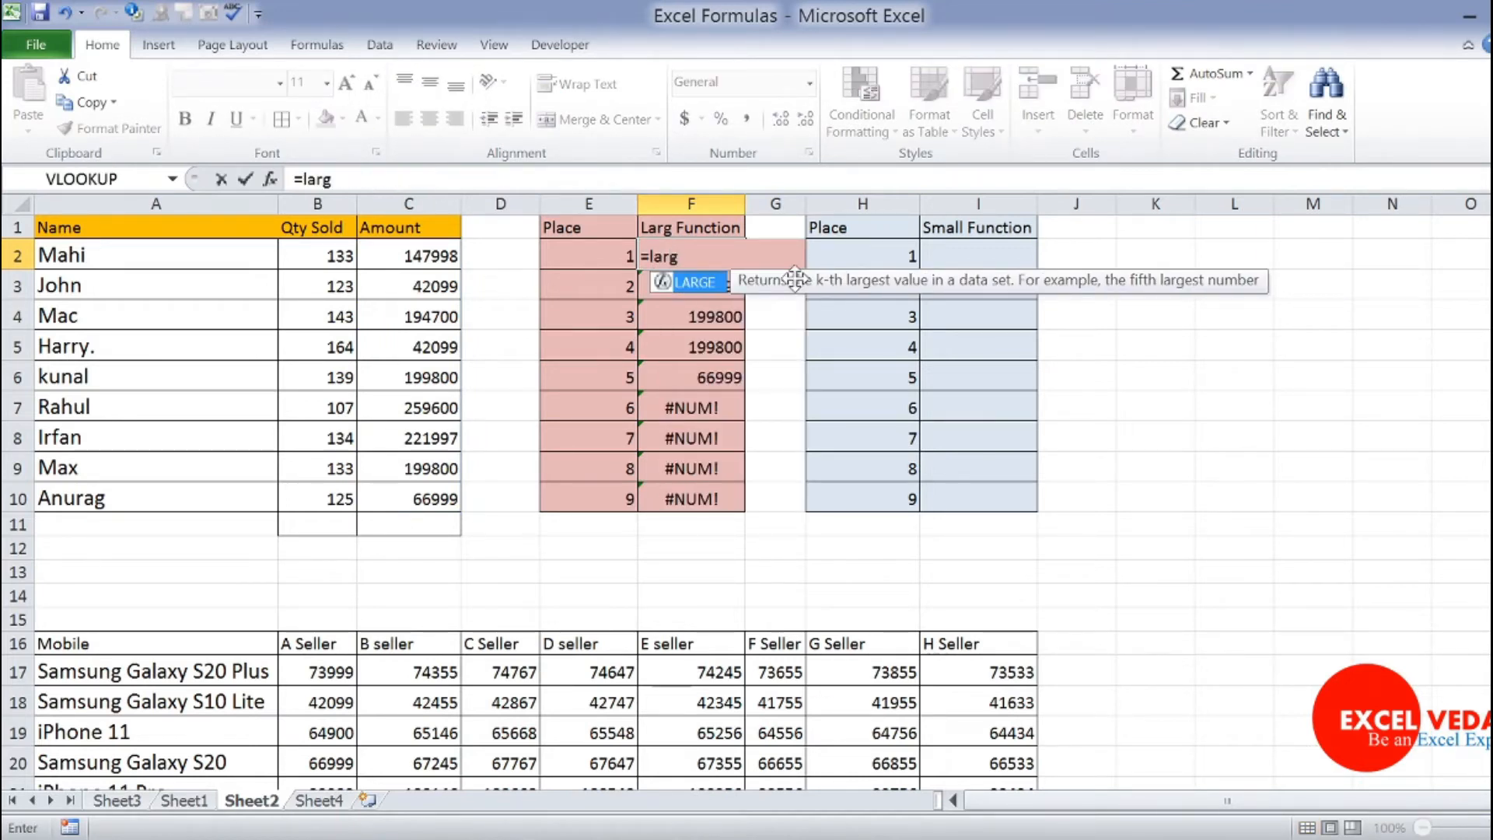
{"action": "key", "text": "Tab"}
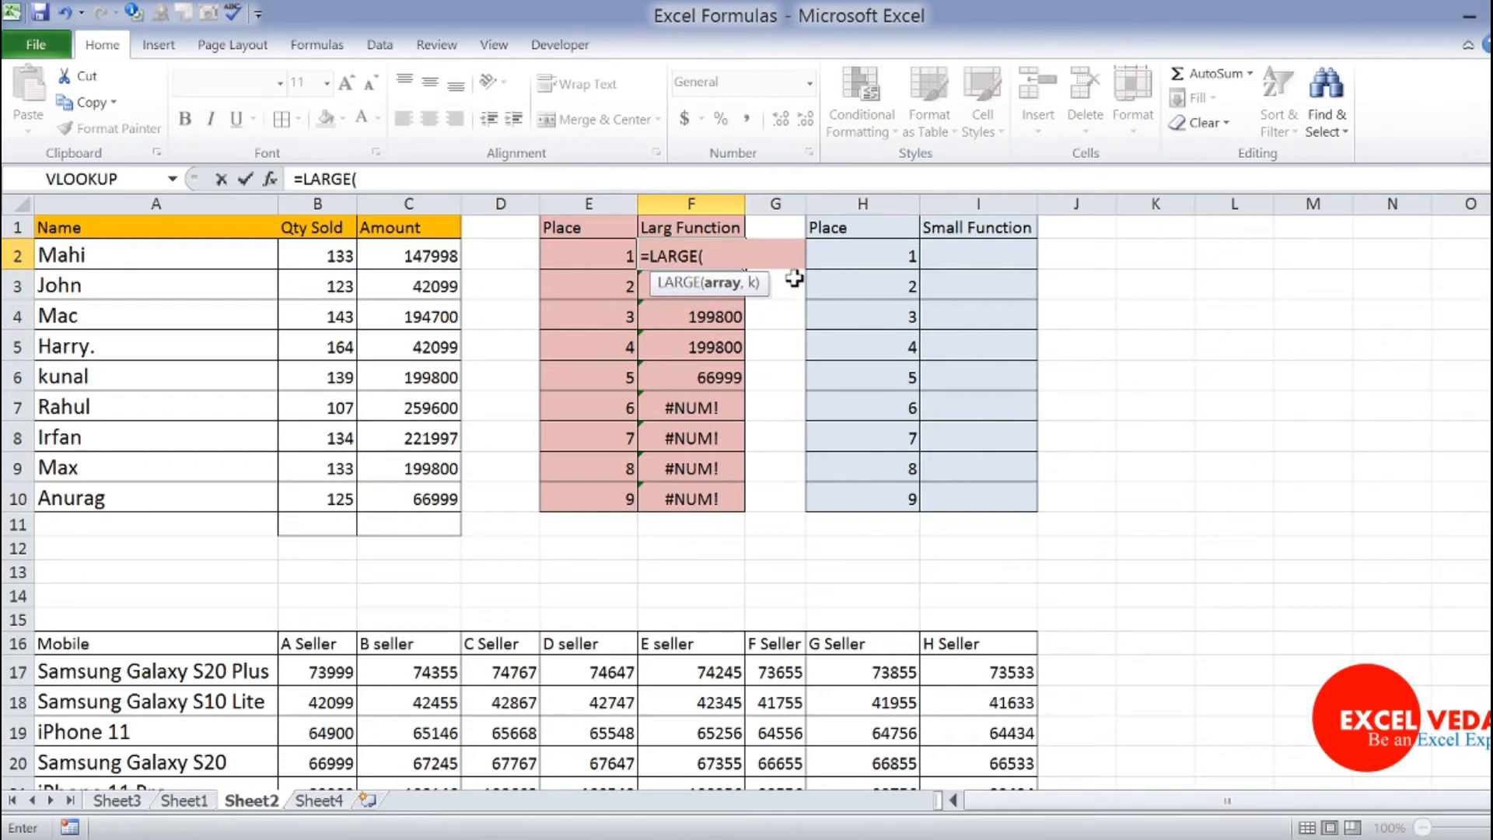
{"action": "left_click_drag", "start_coordinate": [430, 255], "coordinate": [418, 497]}
{"action": "key", "text": "F4"}
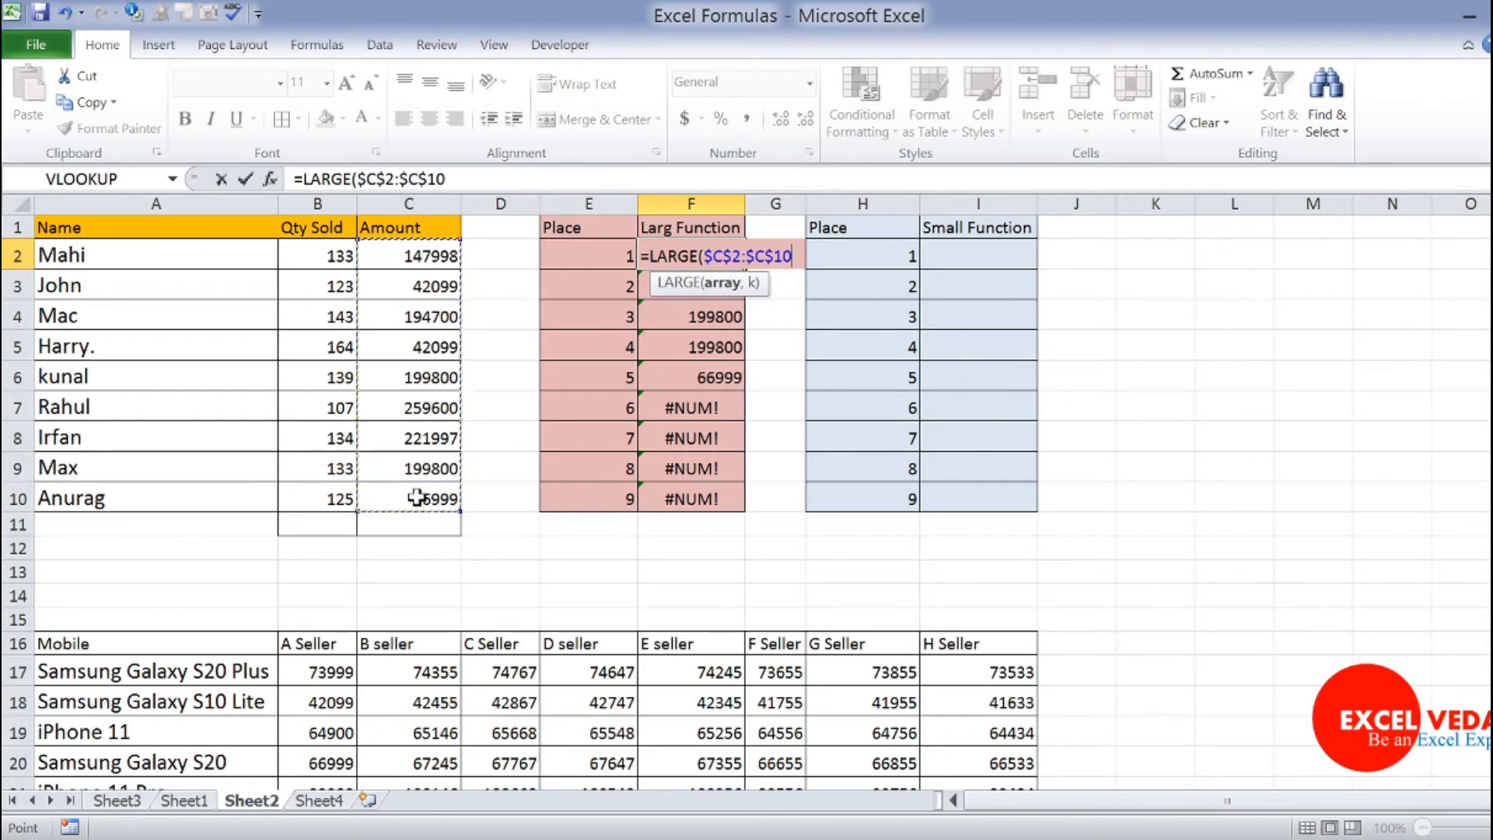
{"action": "type", "text": ","}
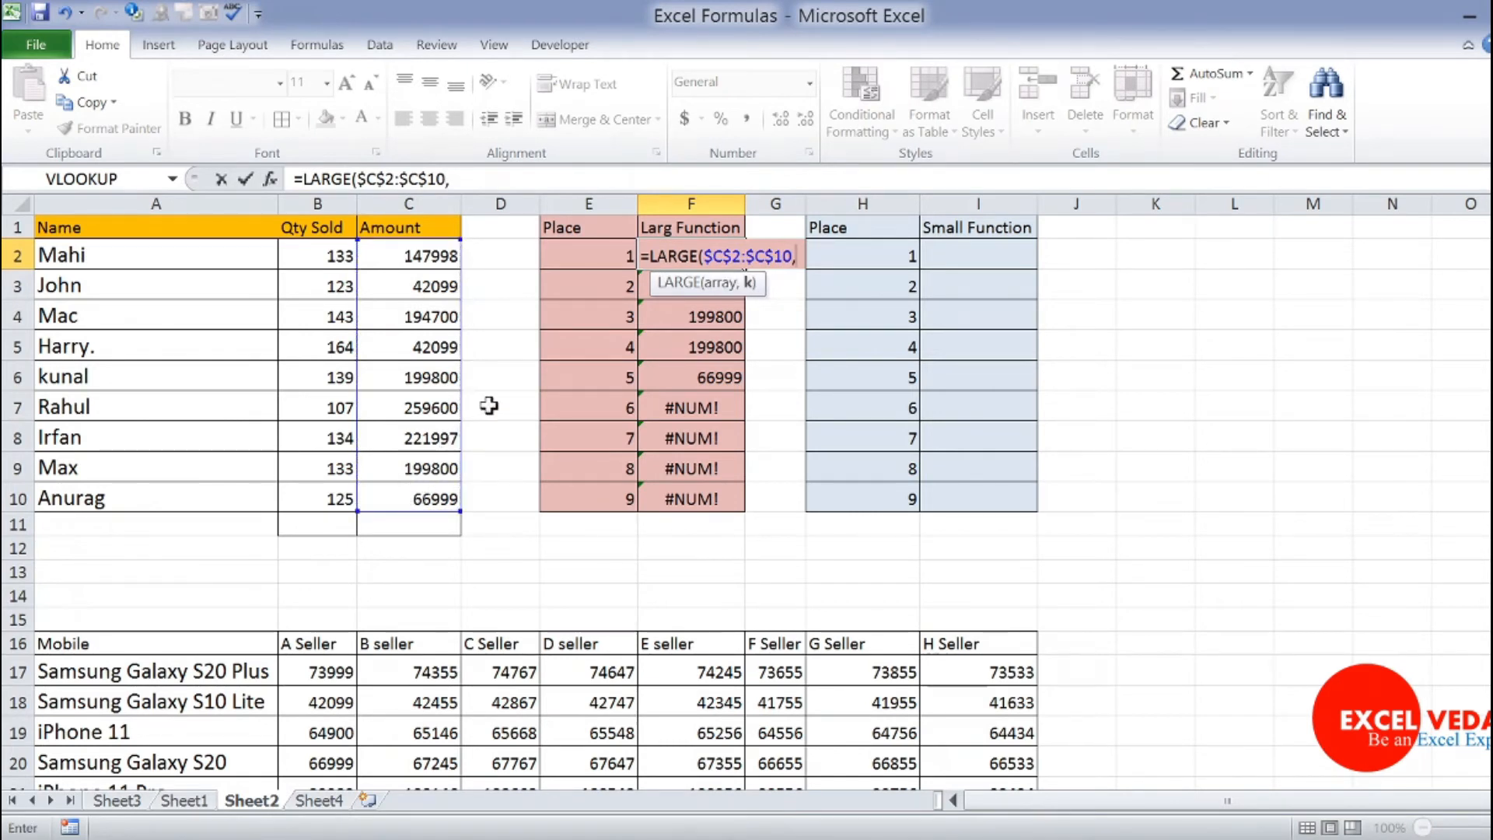
{"action": "left_click", "coordinate": [613, 256]}
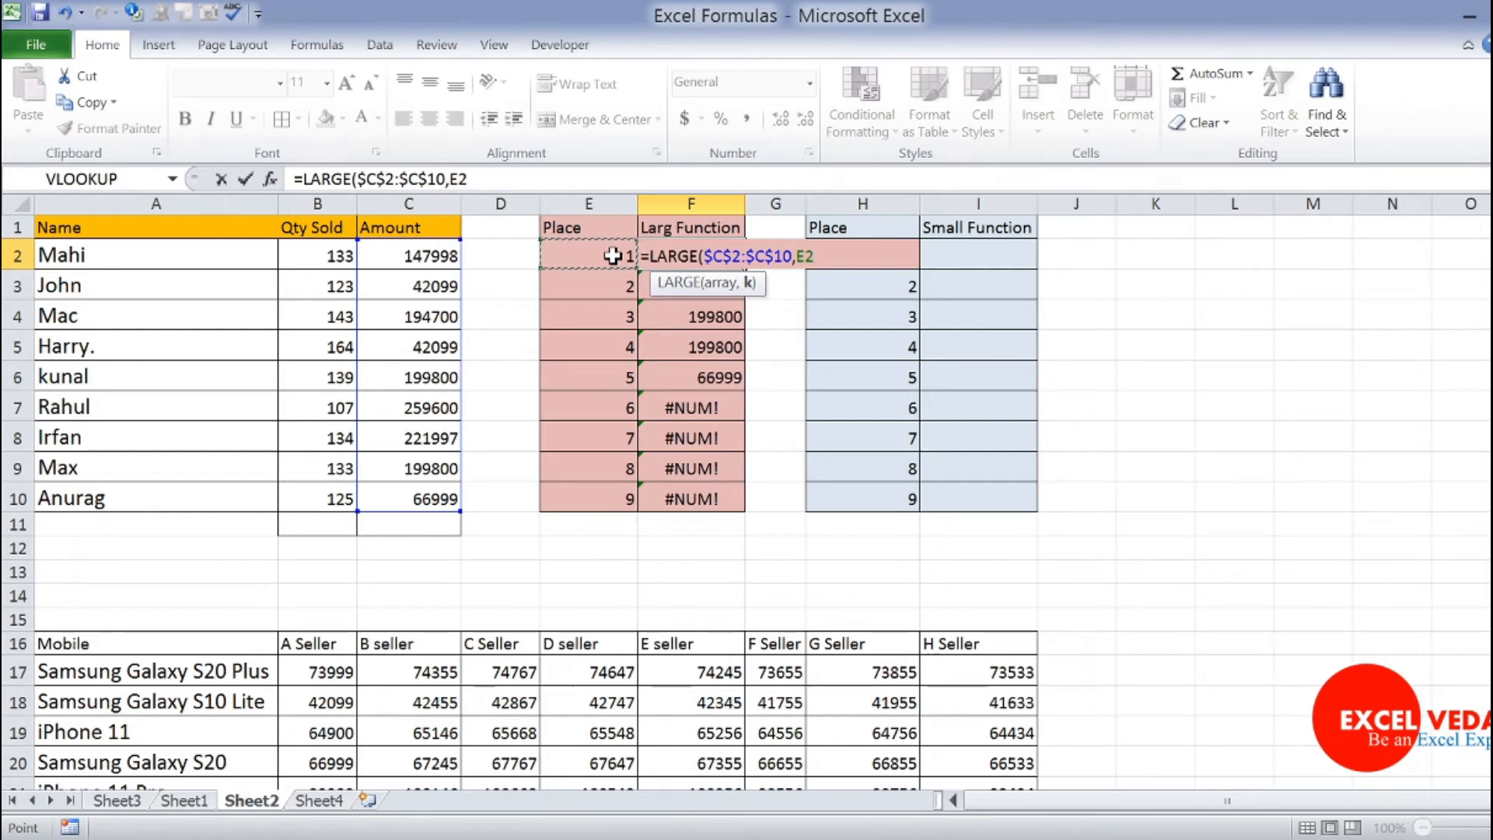
{"action": "key", "text": "Return"}
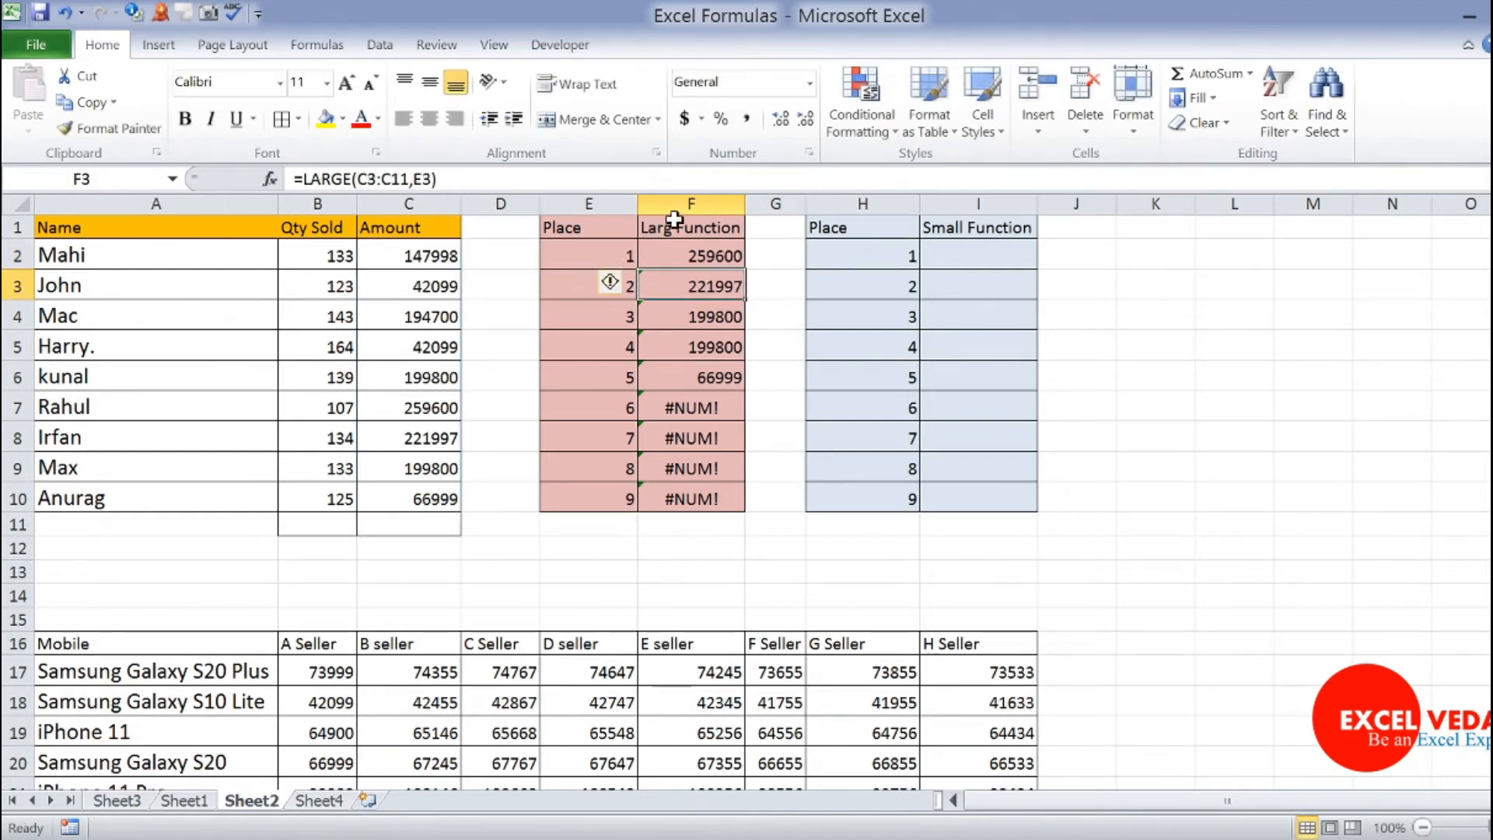
Copy the F2 formula with the locked range down through F10, overwriting the existing formulas.
{"action": "left_click", "coordinate": [694, 256]}
{"action": "key", "text": "ctrl+c"}
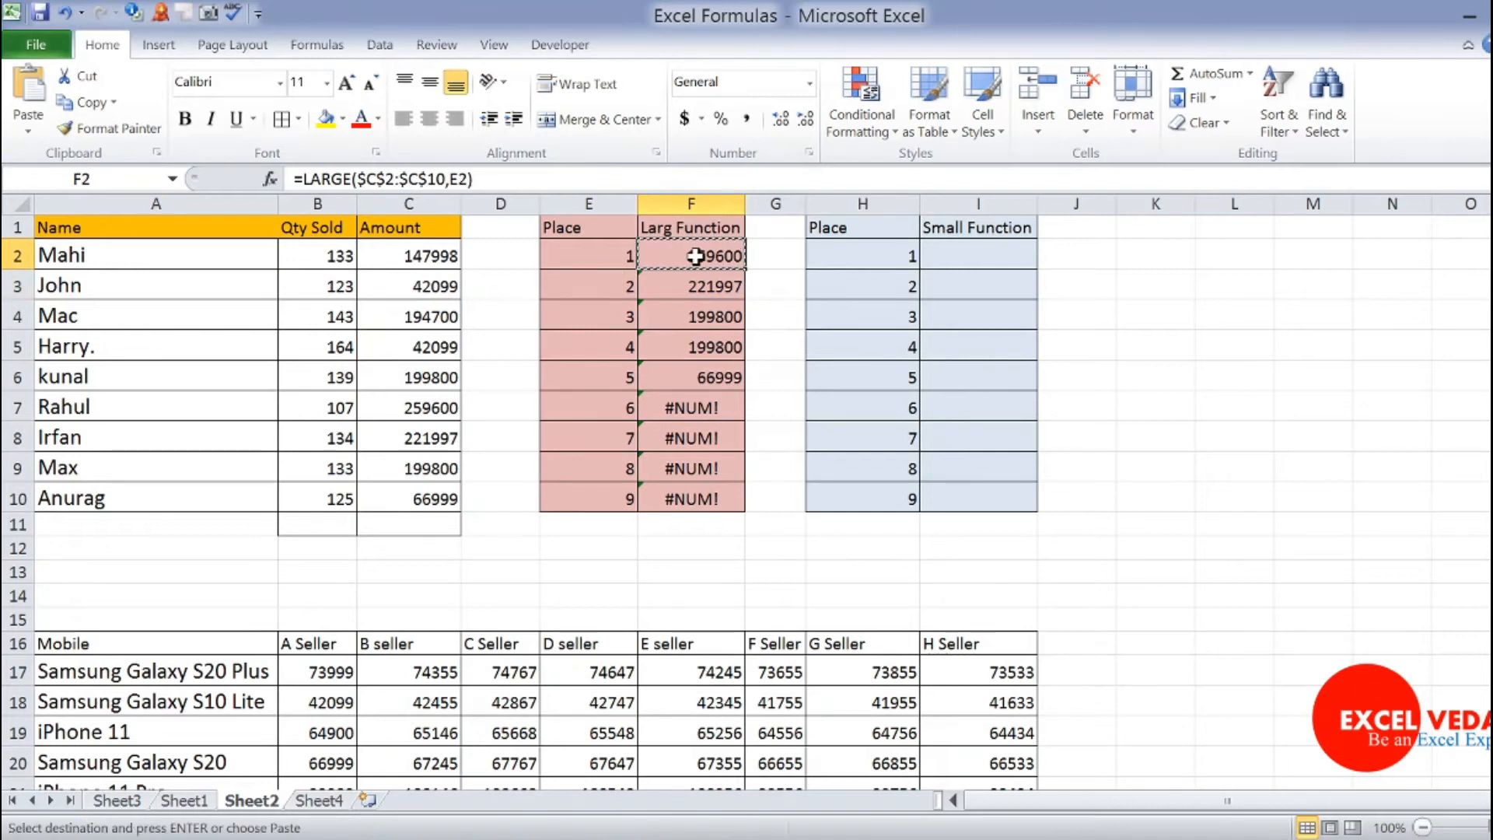
{"action": "key", "text": "shift+Down"}
{"action": "key", "text": "shift+Down"}
{"action": "key", "text": "shift+Down"}
{"action": "key", "text": "shift+Down"}
{"action": "key", "text": "shift+Down"}
{"action": "key", "text": "shift+Down"}
{"action": "key", "text": "shift+Down"}
{"action": "key", "text": "shift+Down"}
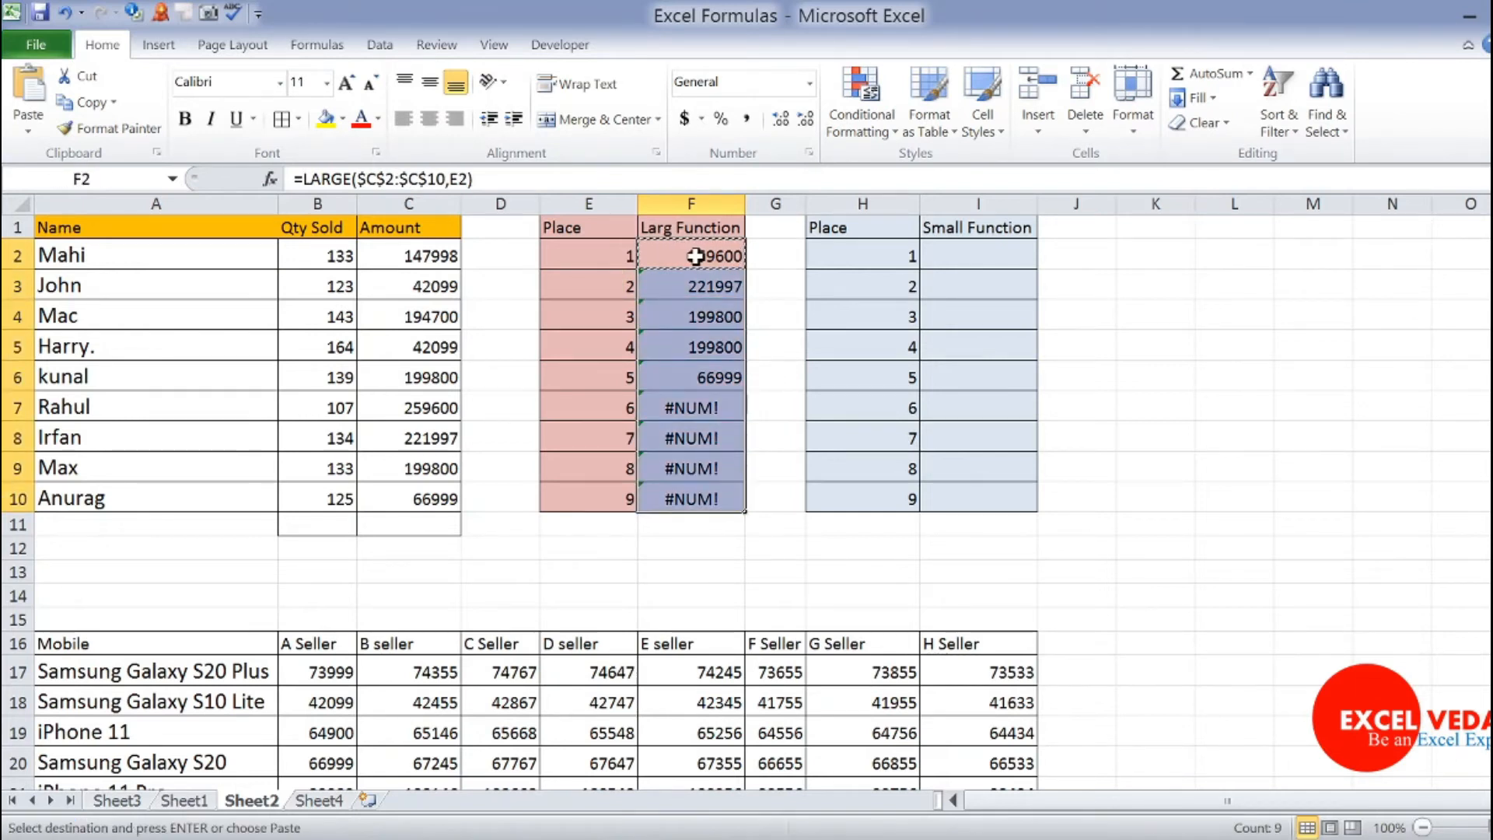
{"action": "key", "text": "Return"}
Inspect the range and place reference used by the copied LARGE formula in F10.
{"action": "left_click", "coordinate": [700, 503]}
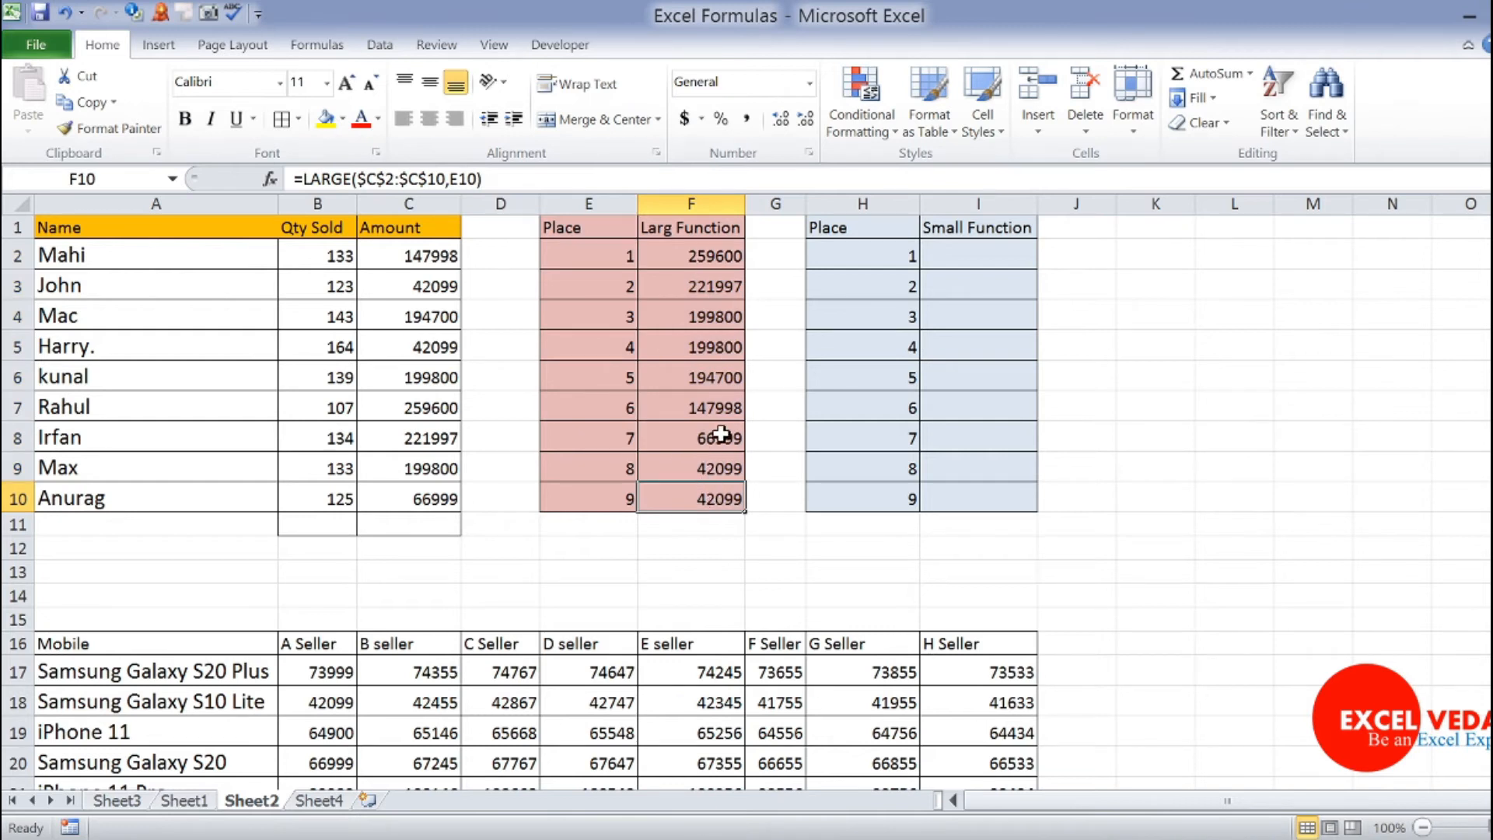
{"action": "key", "text": "F2"}
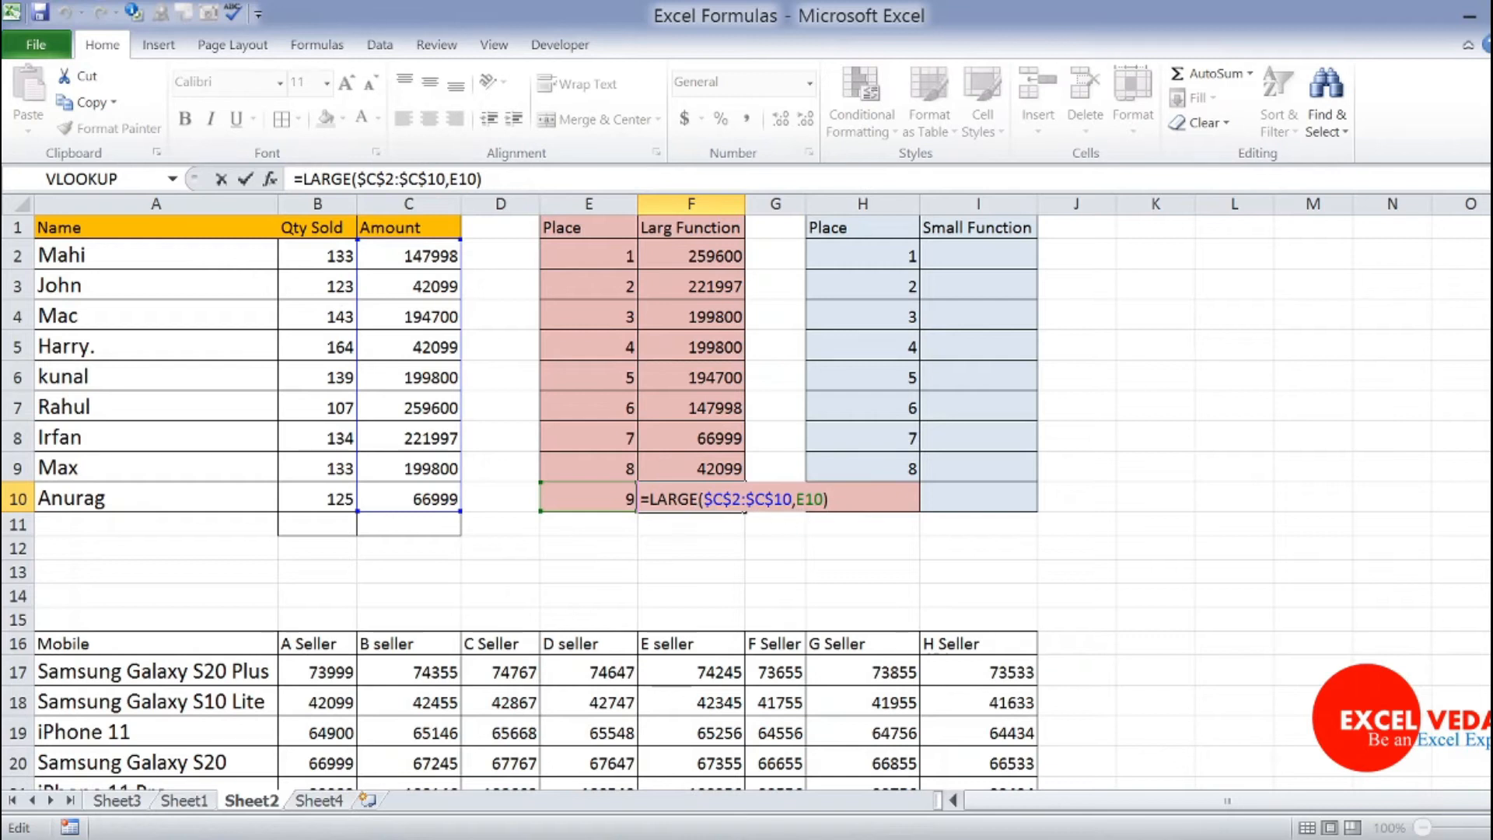
{"action": "left_click", "coordinate": [789, 549]}
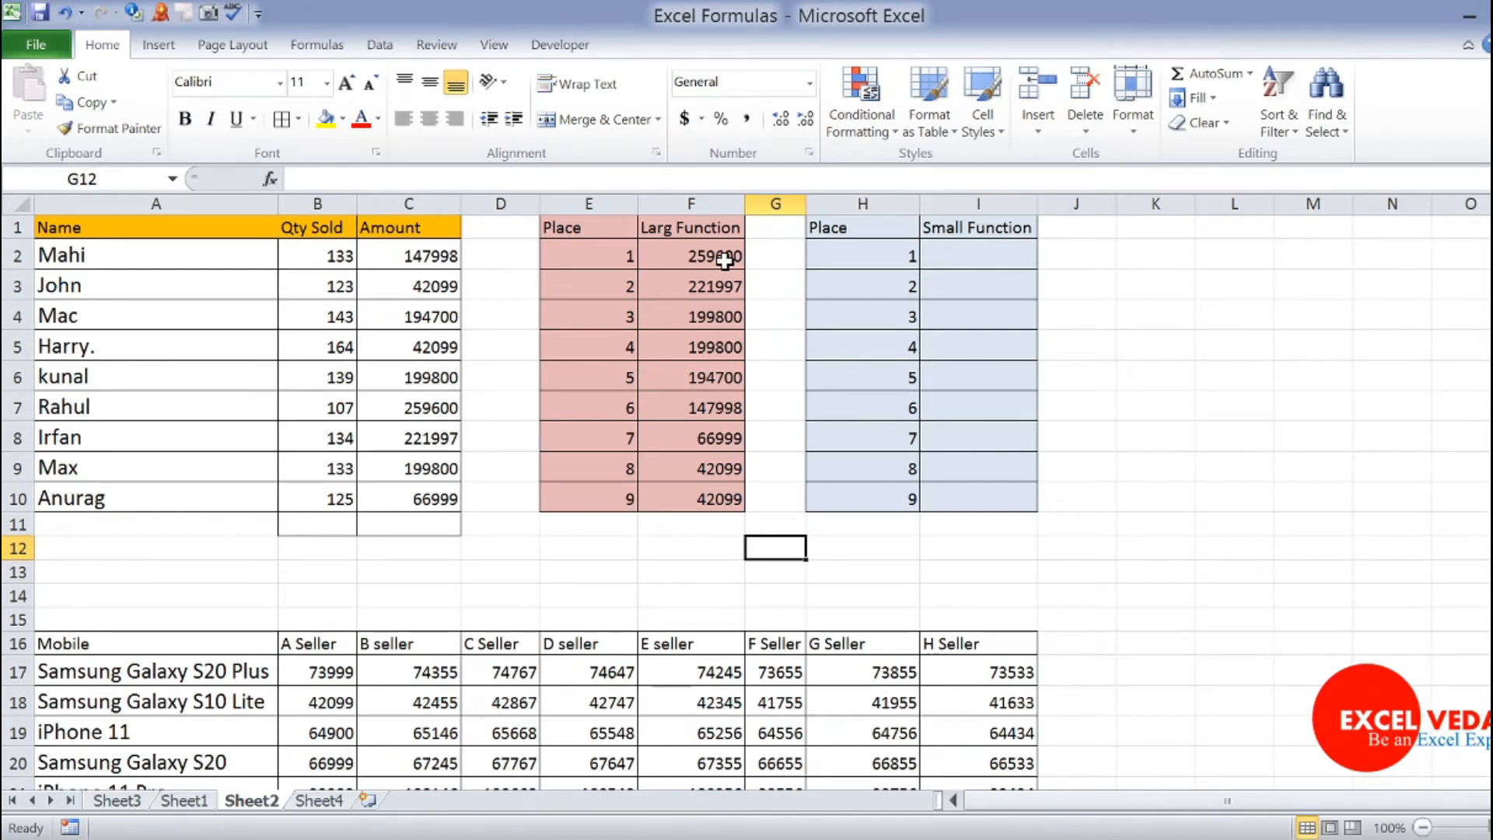
Review the LARGE formulas in F2, F3 and F10 and the full set of ranked results in F2:F10.
{"action": "left_click", "coordinate": [712, 259]}
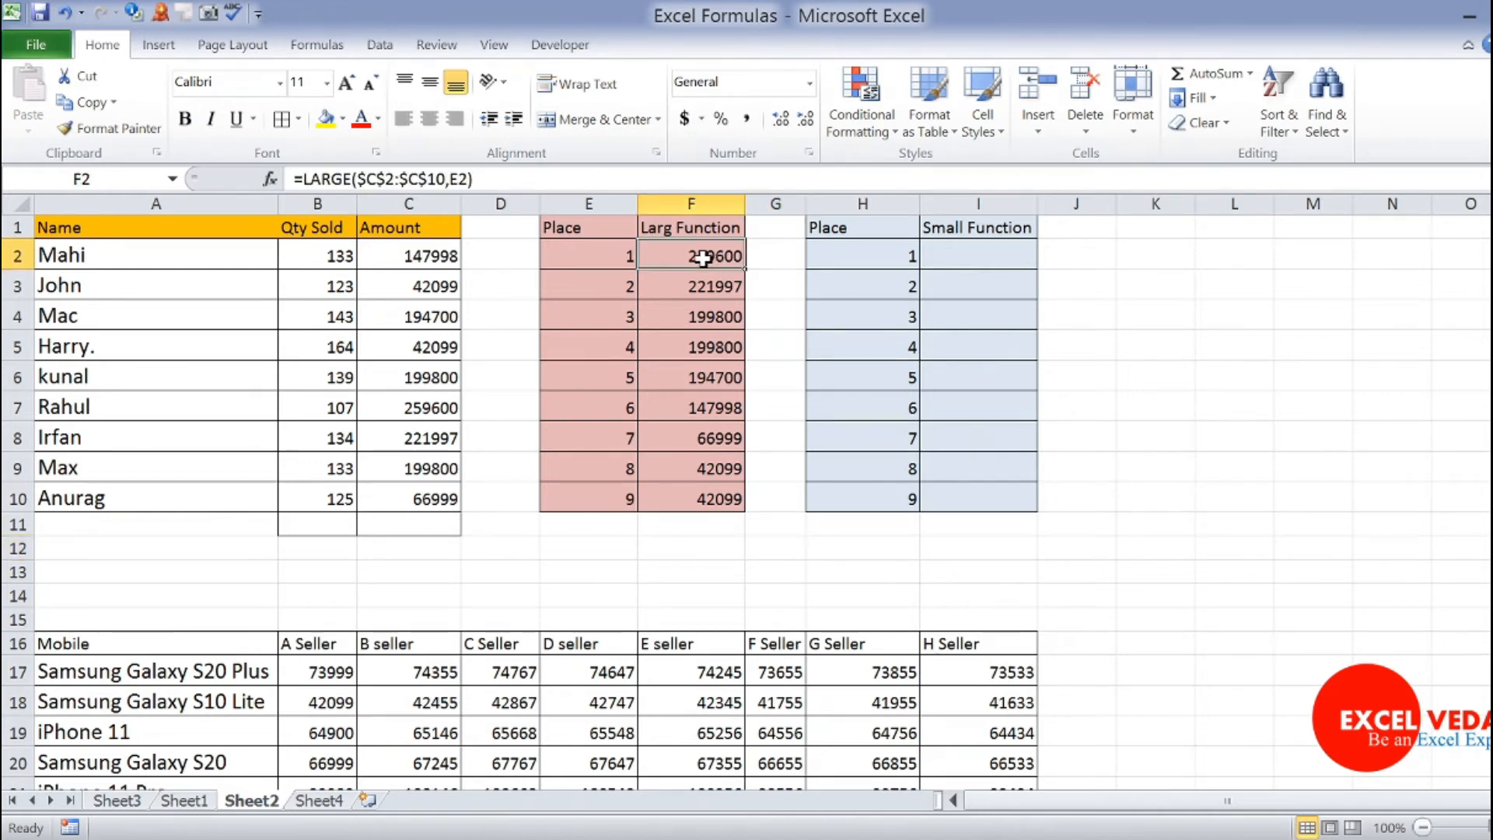
{"action": "left_click", "coordinate": [696, 287]}
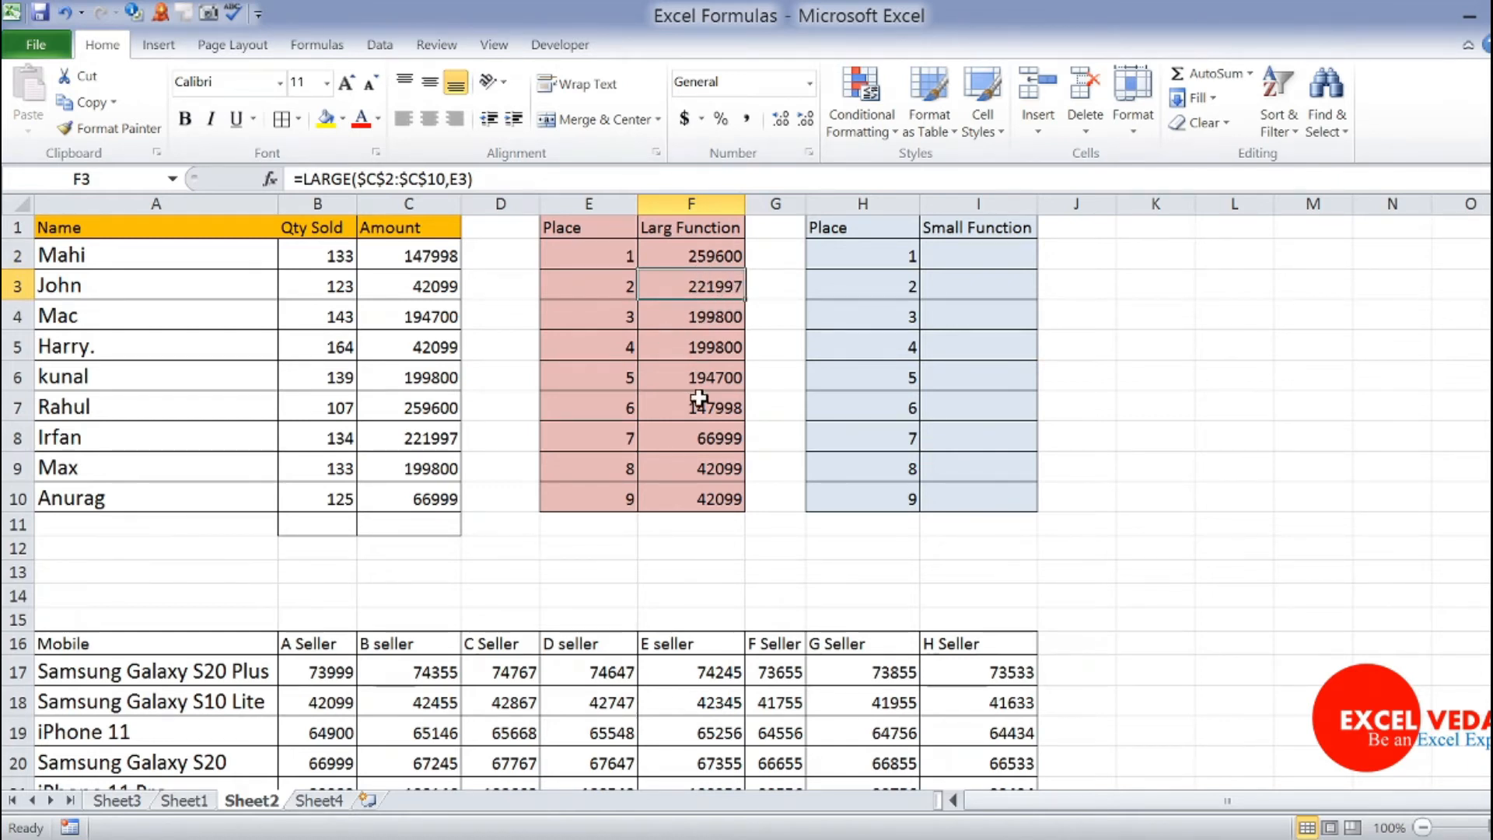
{"action": "left_click", "coordinate": [695, 504]}
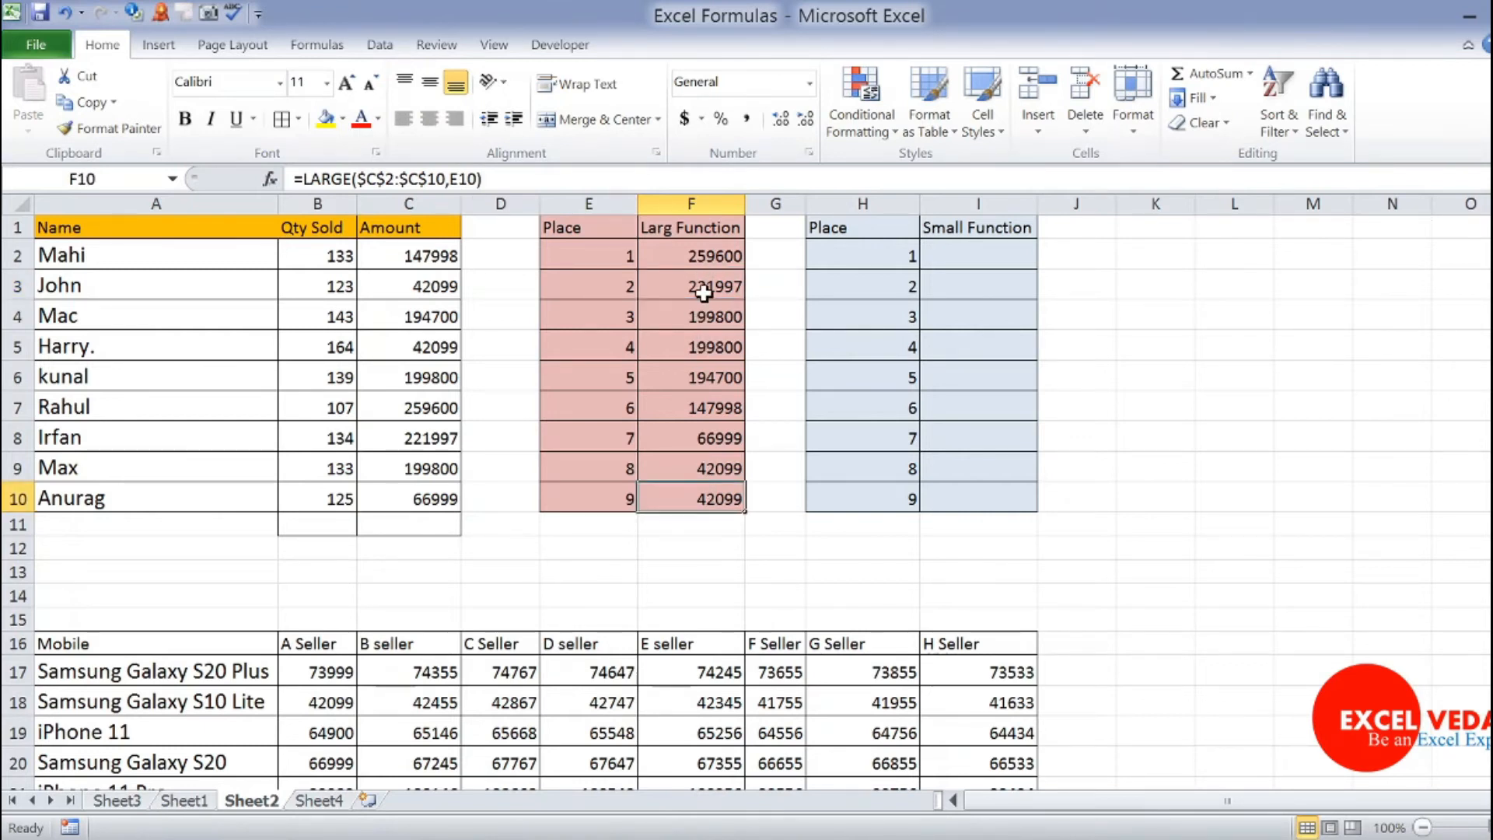
{"action": "left_click", "coordinate": [702, 266]}
{"action": "left_click_drag", "start_coordinate": [702, 270], "coordinate": [691, 496]}
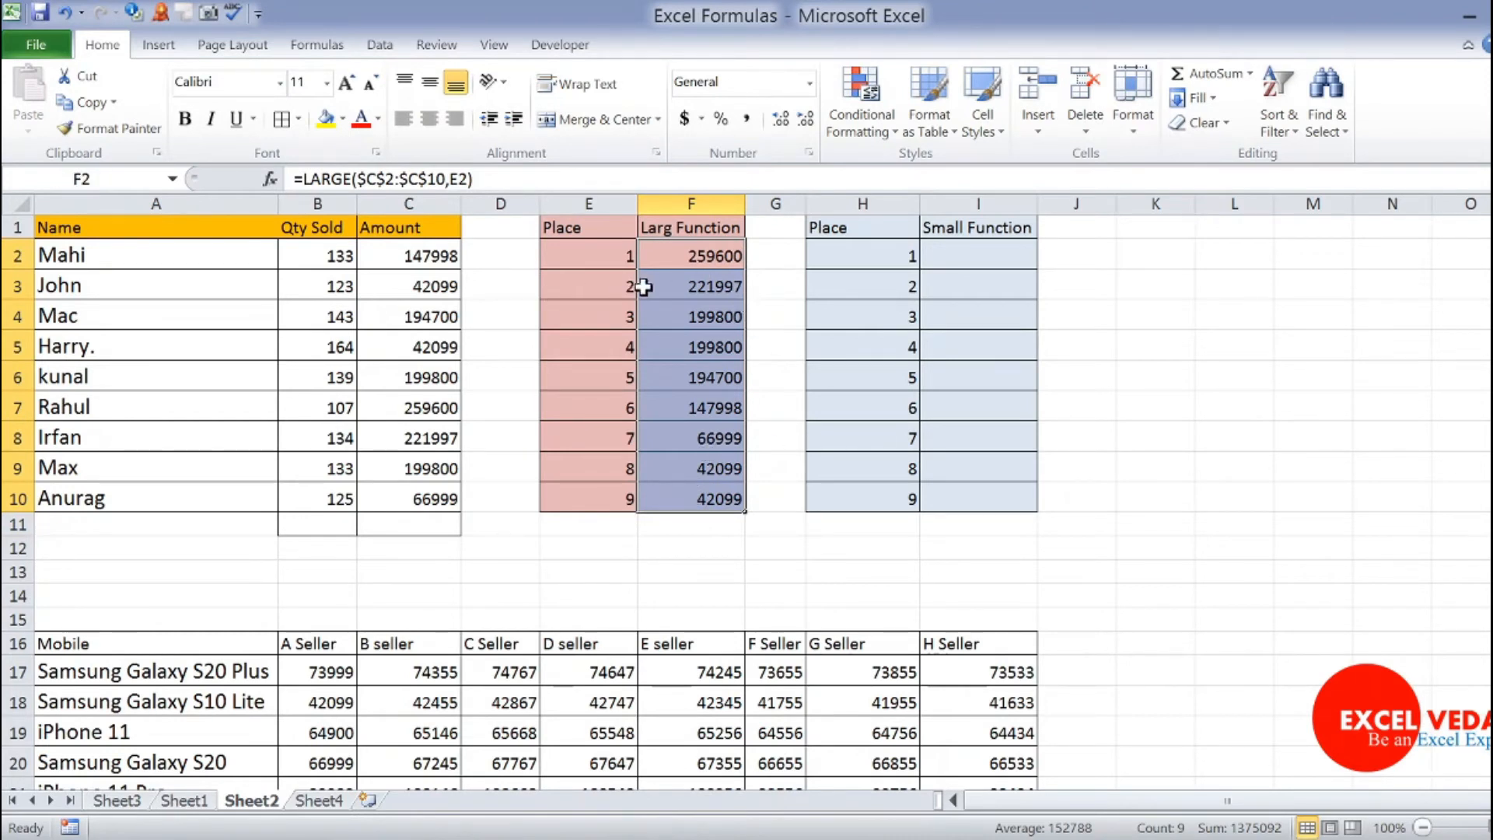
{"action": "left_click", "coordinate": [1160, 287]}
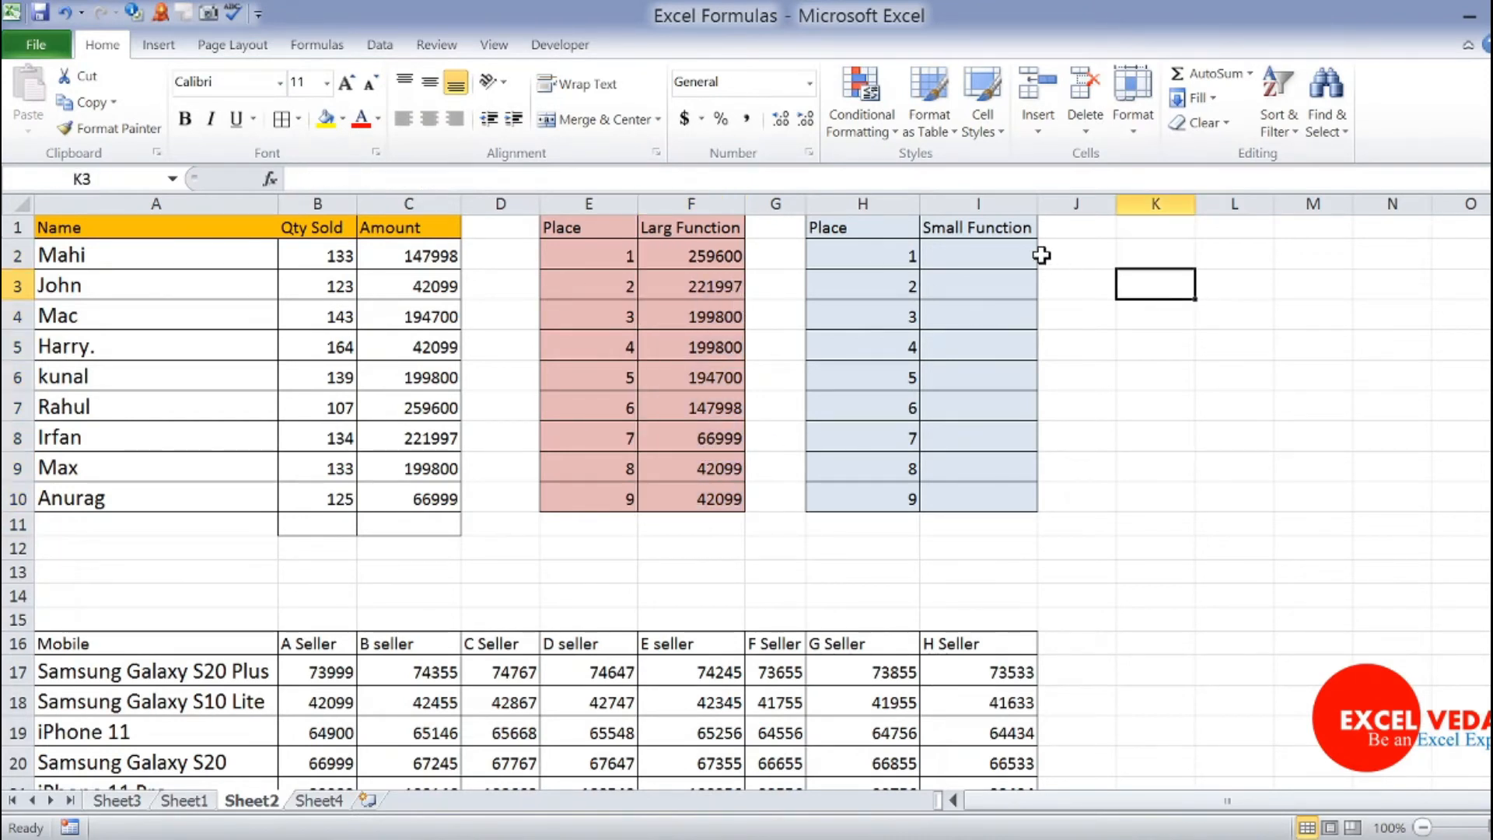
Enter =SMALL($C$2:$C$10,H2) in I2, locking the amount range with absolute references.
{"action": "left_click", "coordinate": [985, 255]}
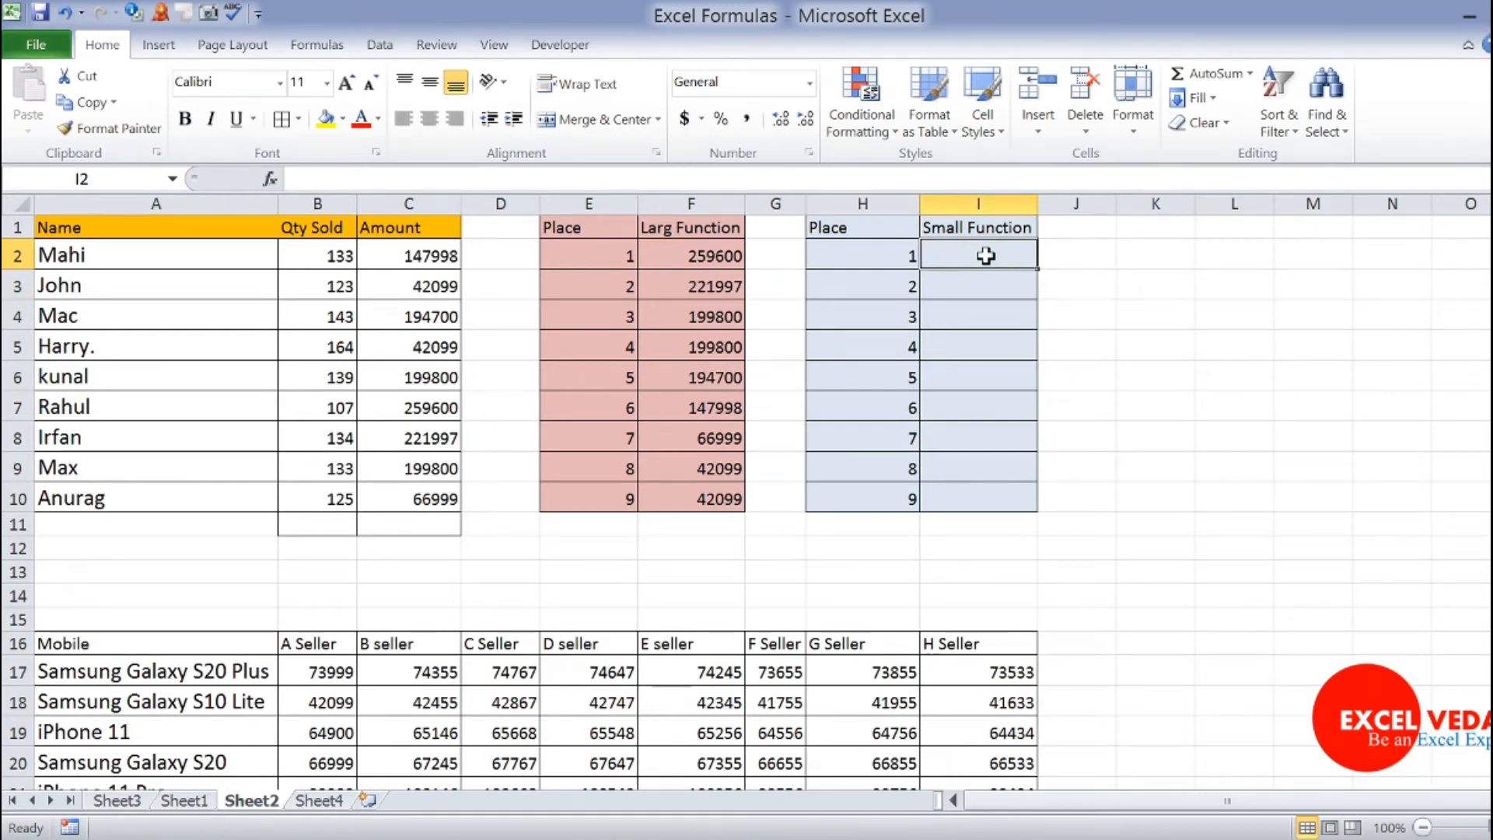
{"action": "type", "text": "="}
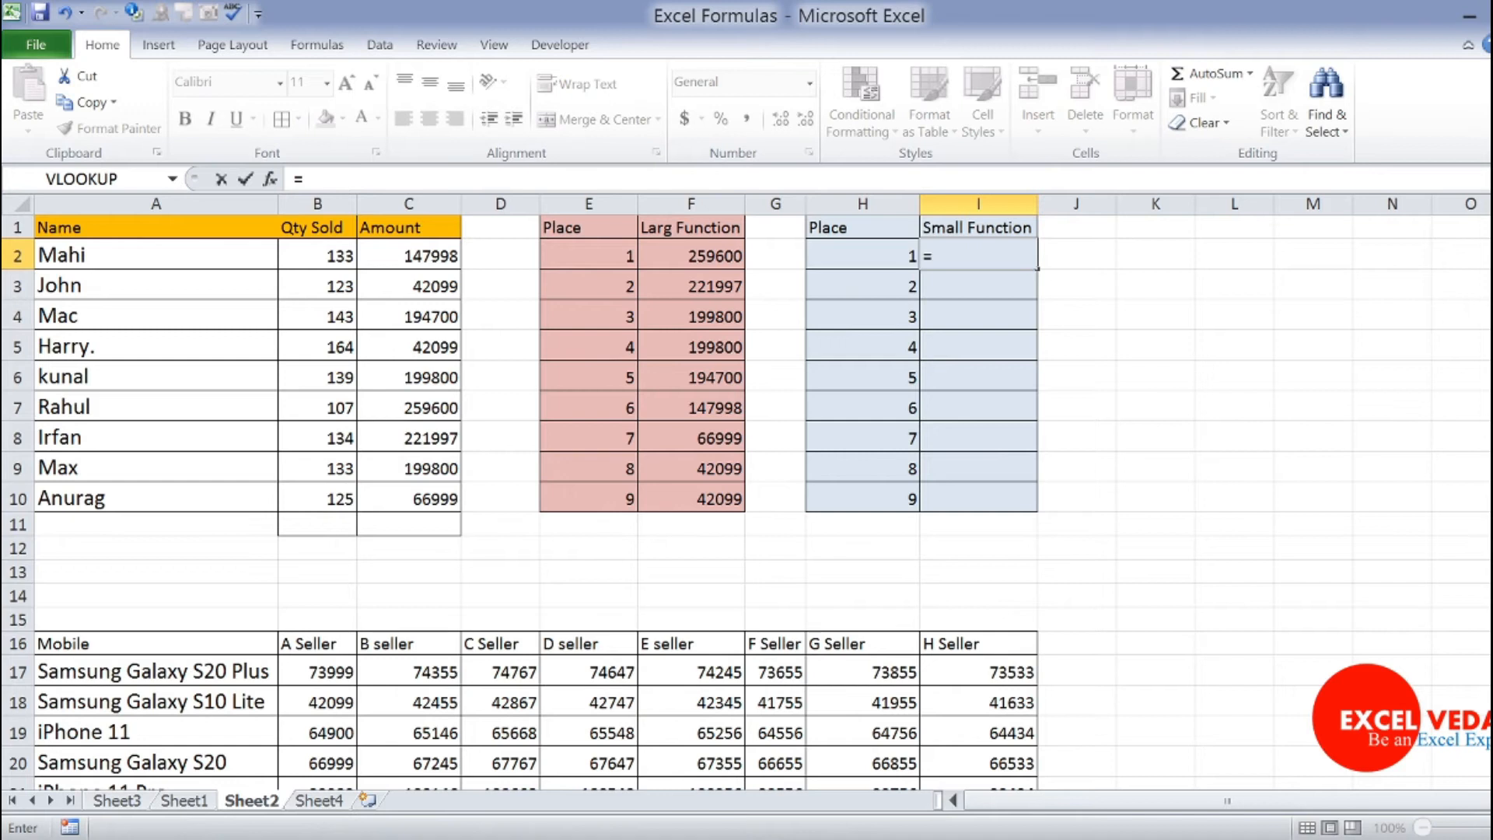
{"action": "type", "text": "small"}
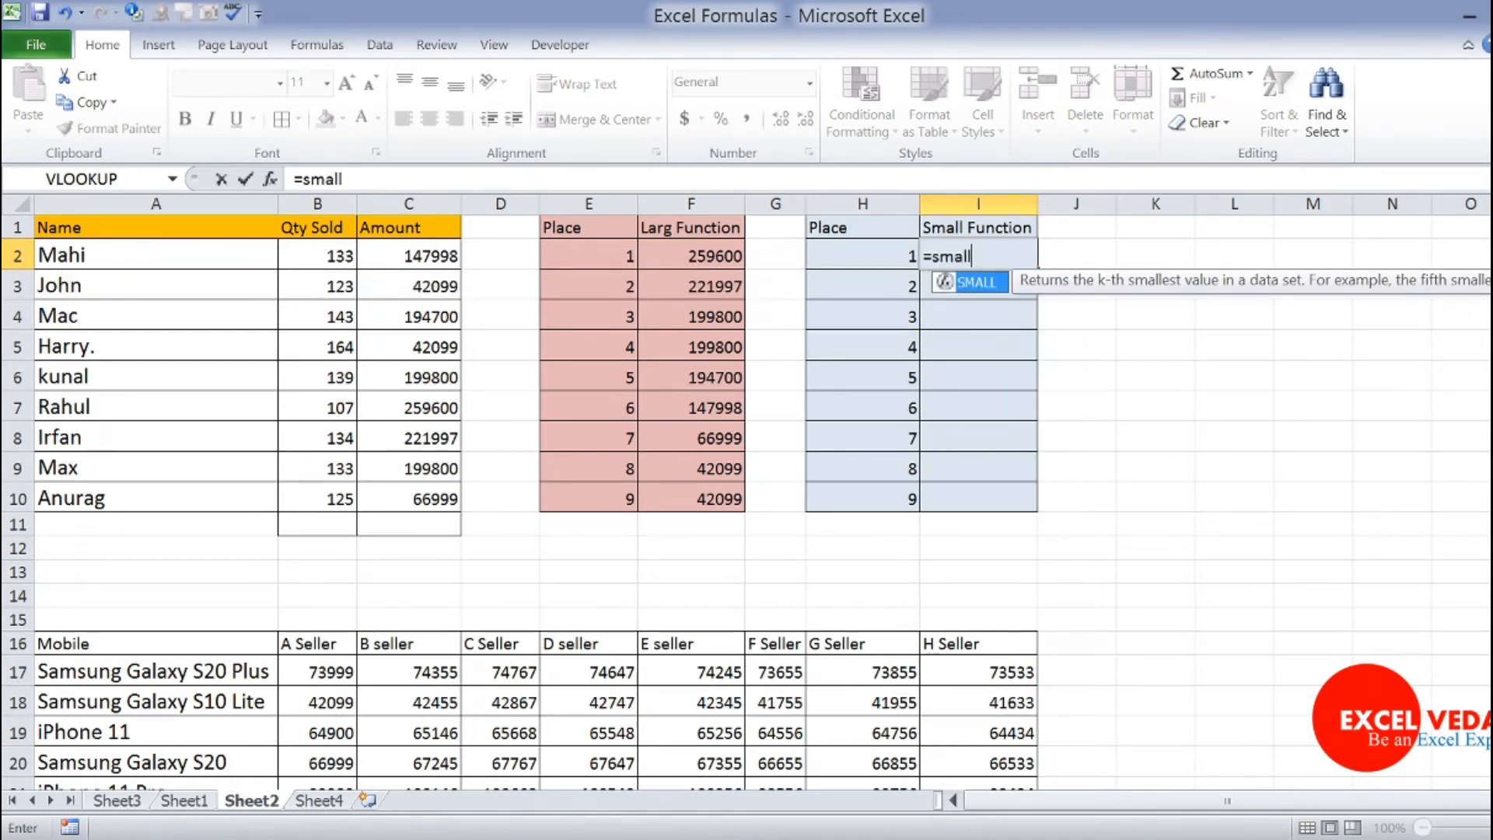
{"action": "double_click", "coordinate": [1009, 291]}
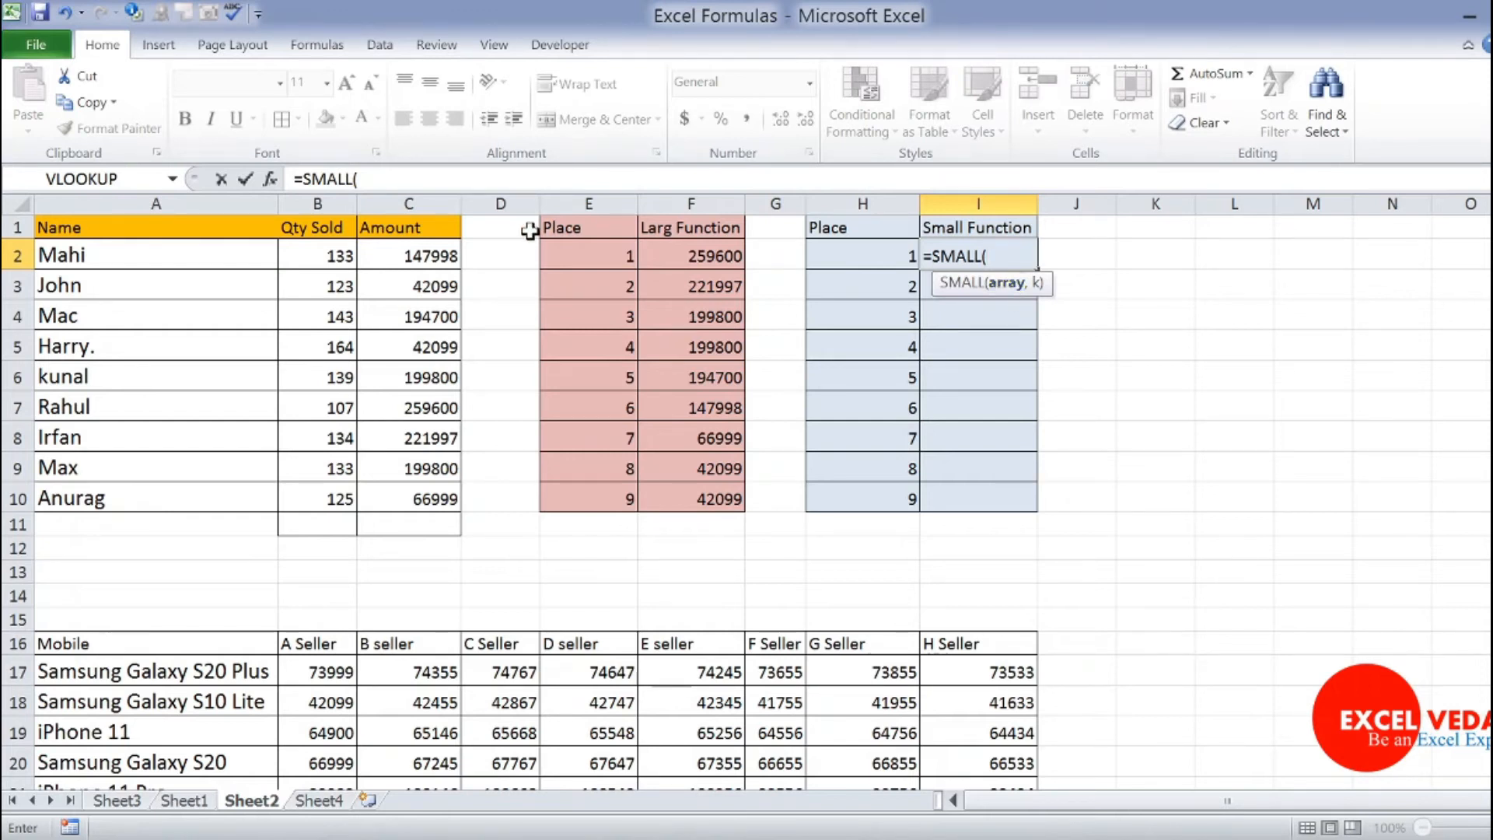
{"action": "left_click", "coordinate": [419, 258]}
{"action": "left_click_drag", "start_coordinate": [419, 258], "coordinate": [403, 488]}
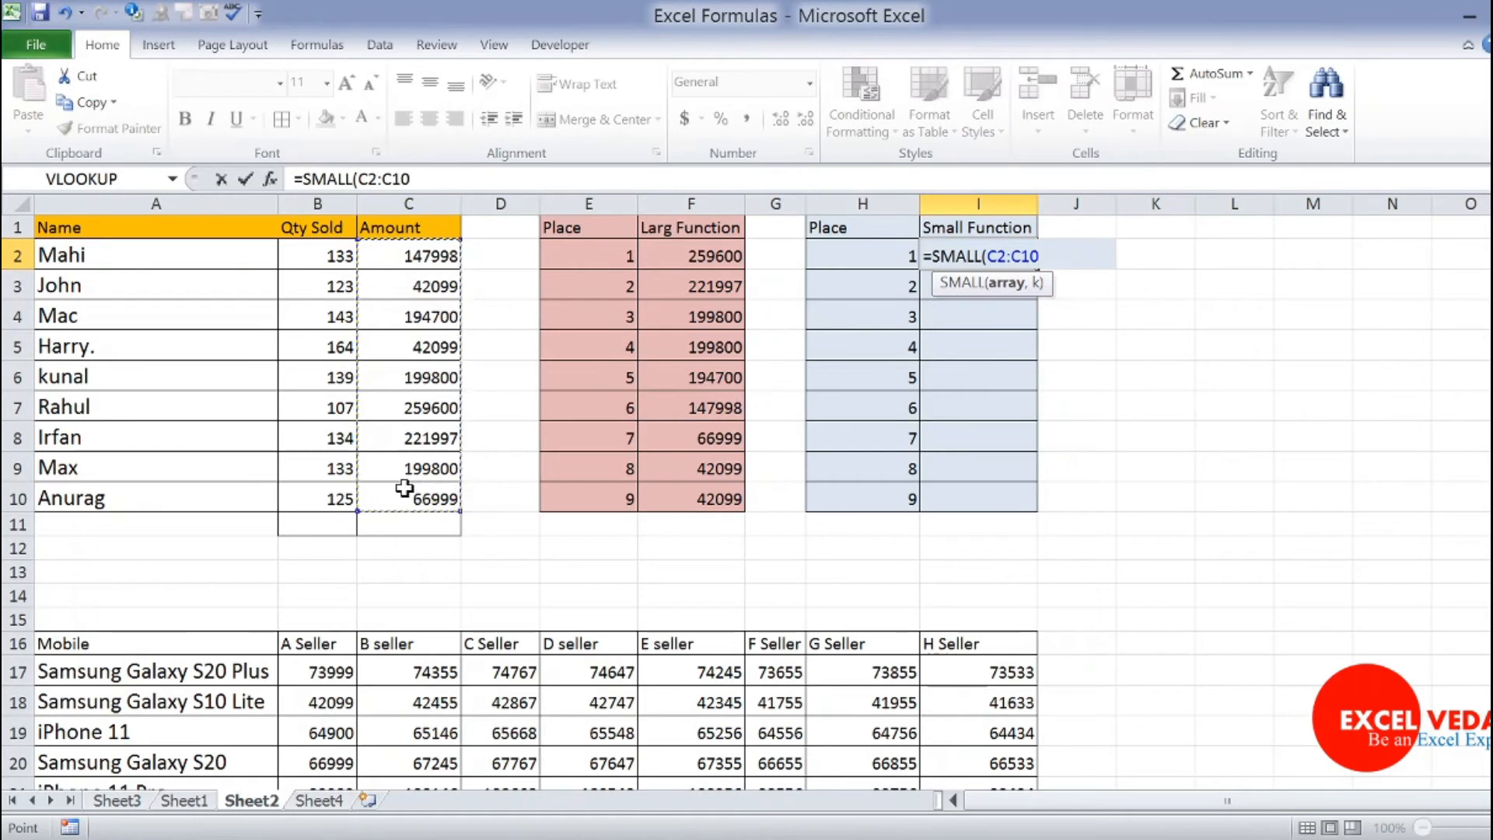
{"action": "key", "text": "F4"}
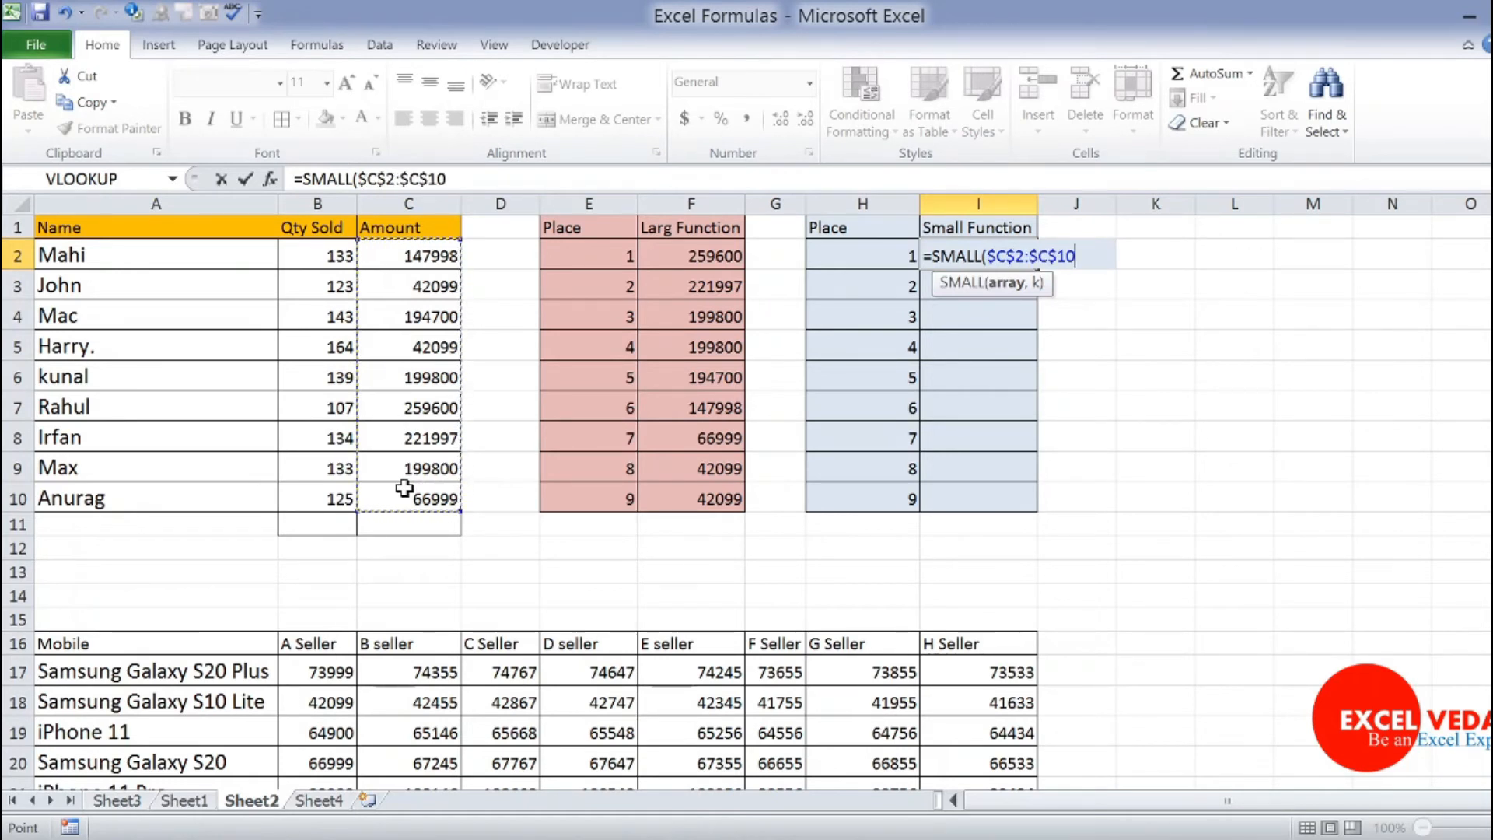
{"action": "type", "text": ","}
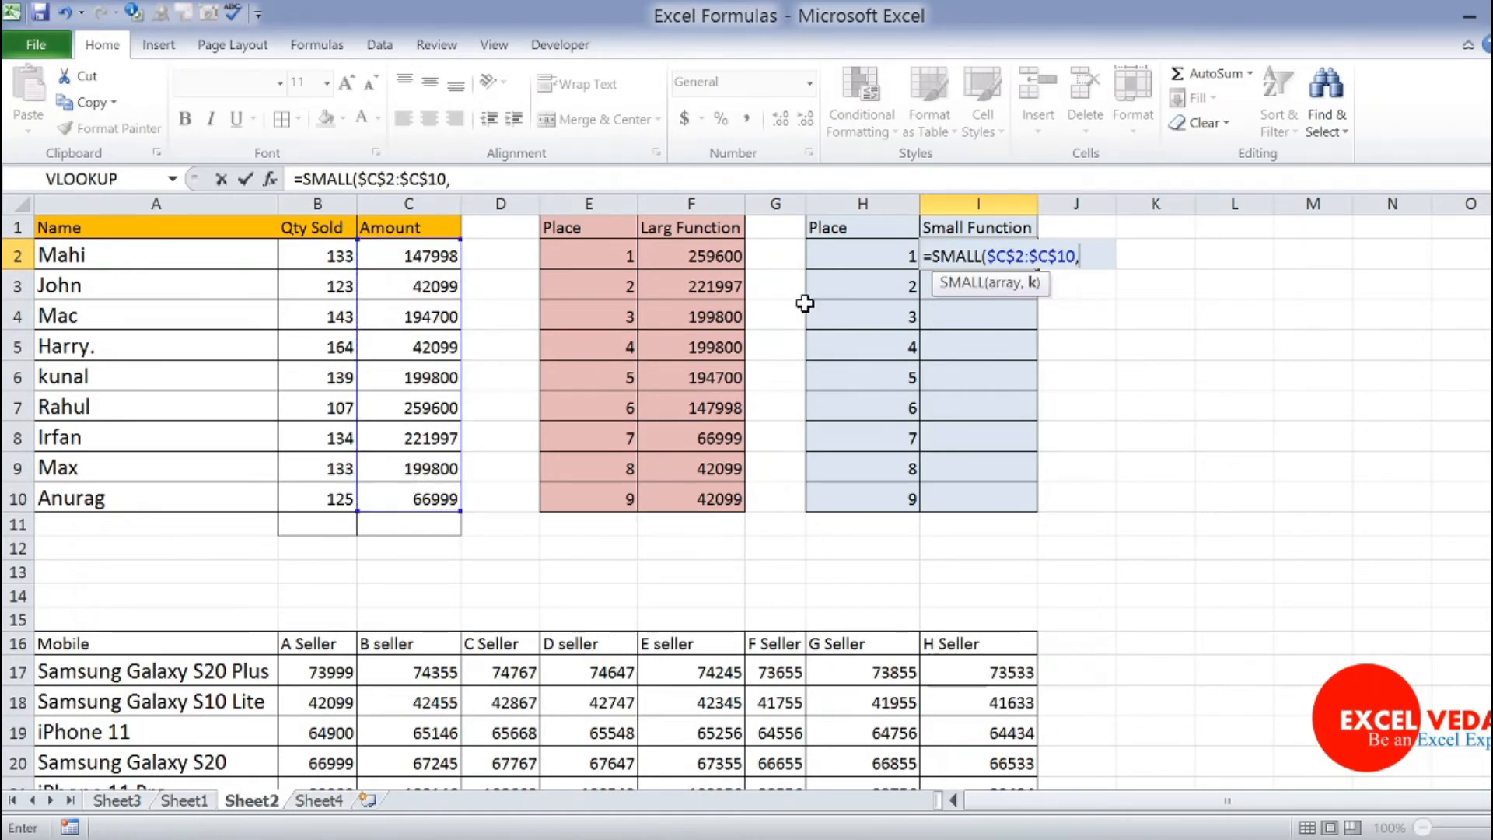
{"action": "left_click", "coordinate": [881, 254]}
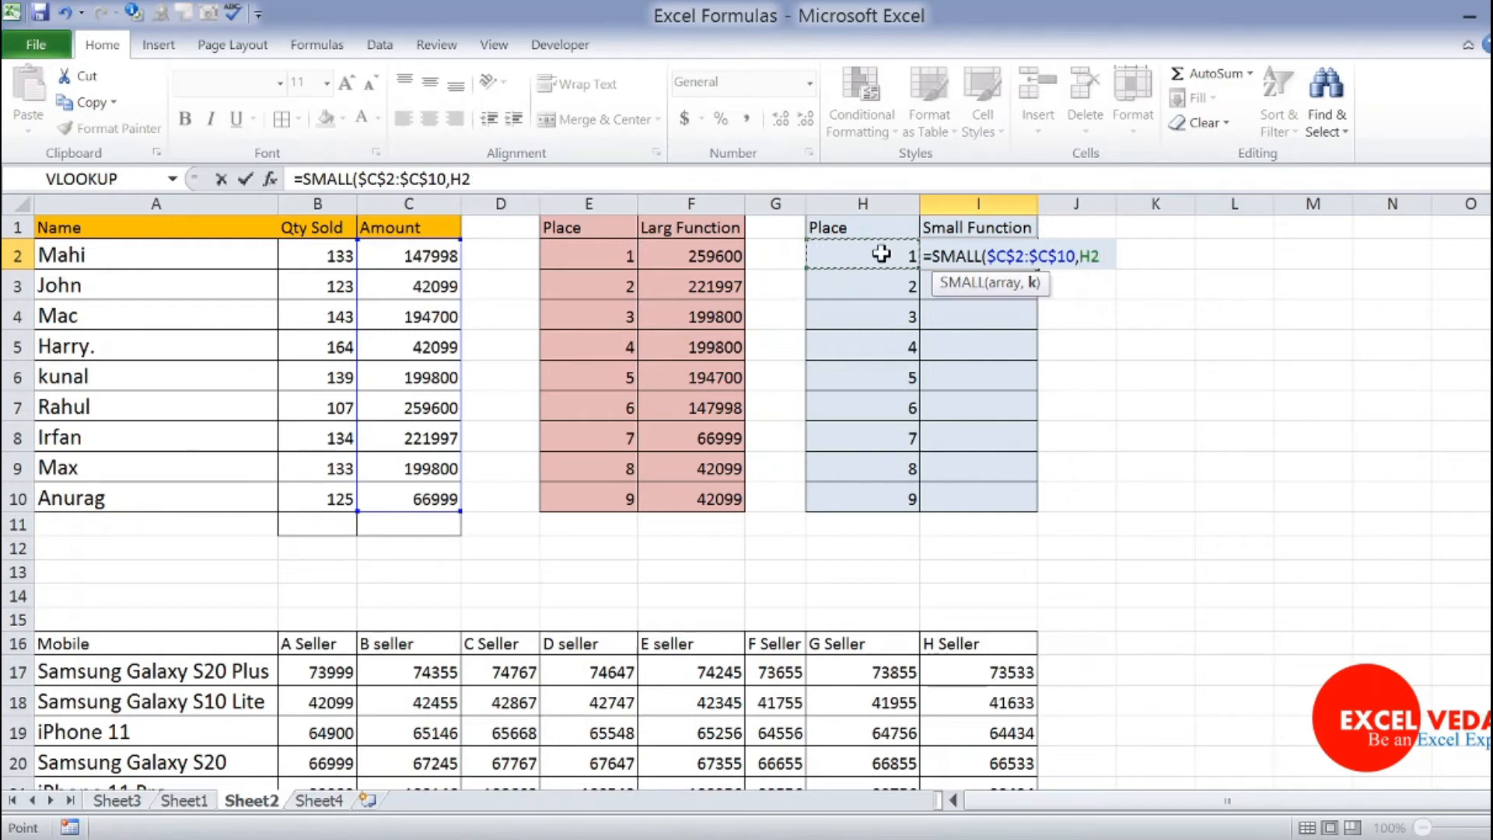
{"action": "key", "text": "BackSpace"}
{"action": "key", "text": "BackSpace"}
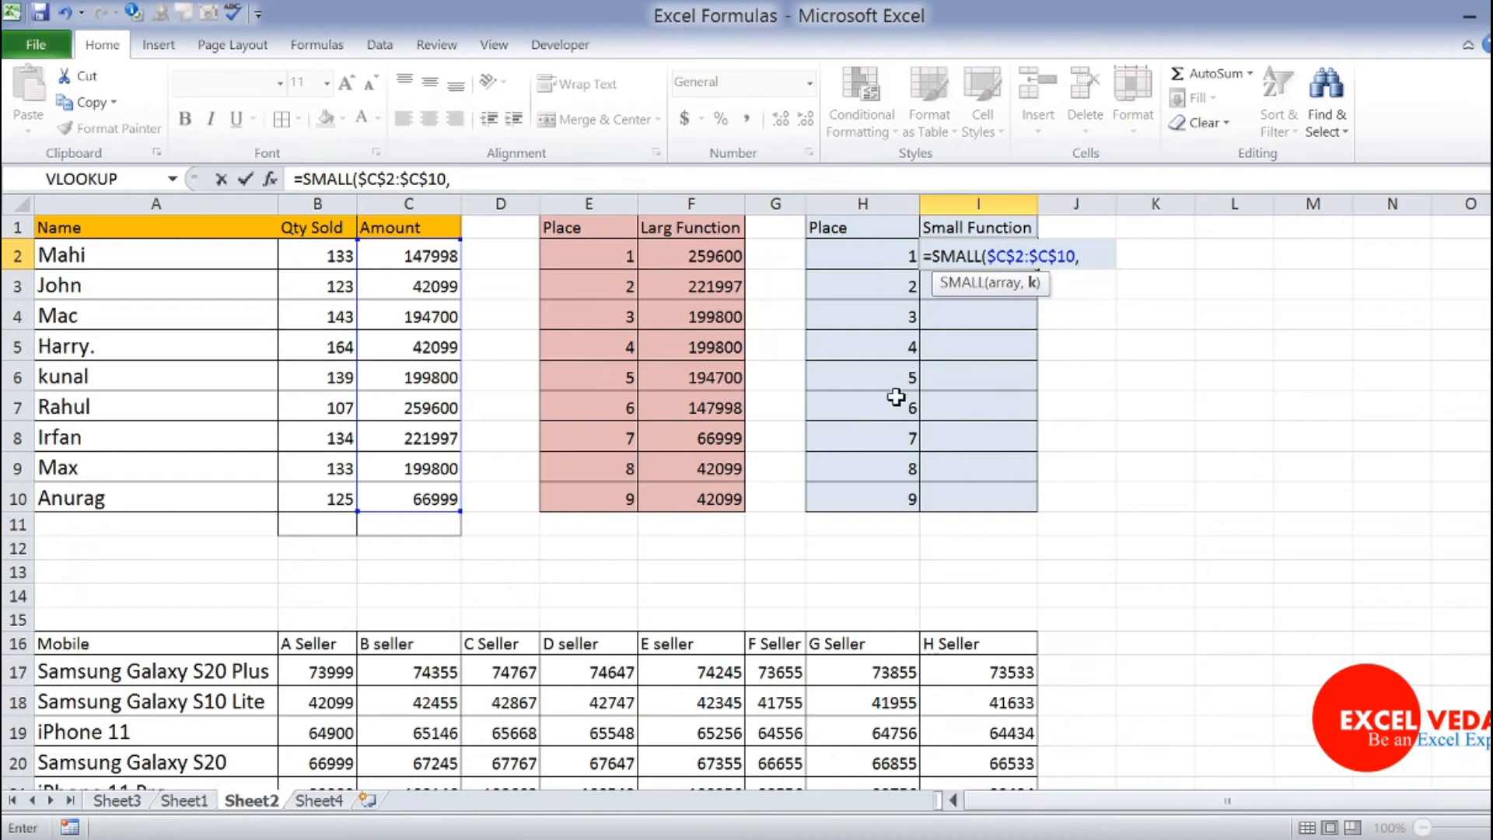
{"action": "left_click", "coordinate": [890, 255]}
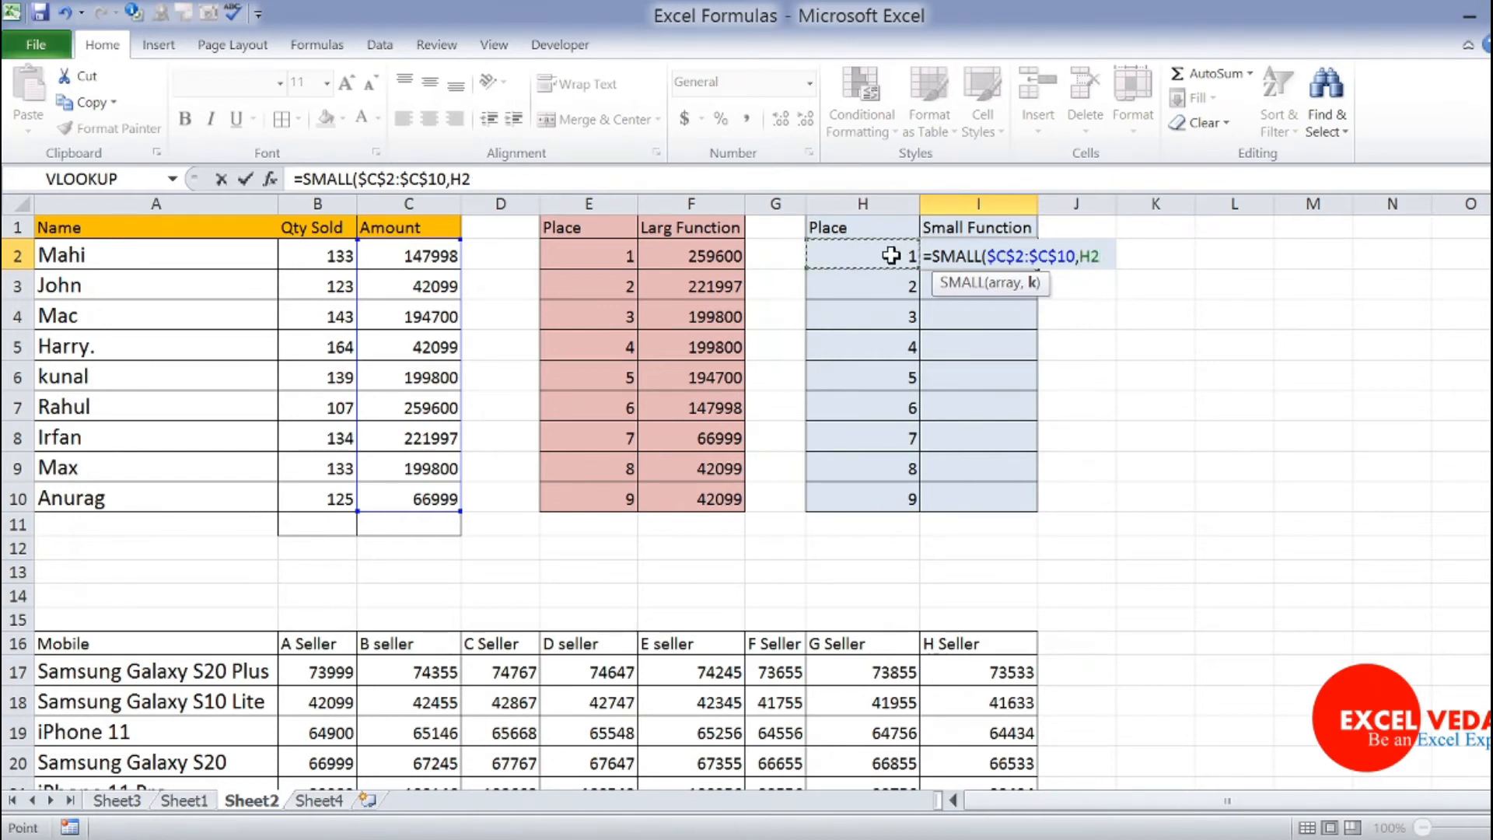
{"action": "type", "text": ")"}
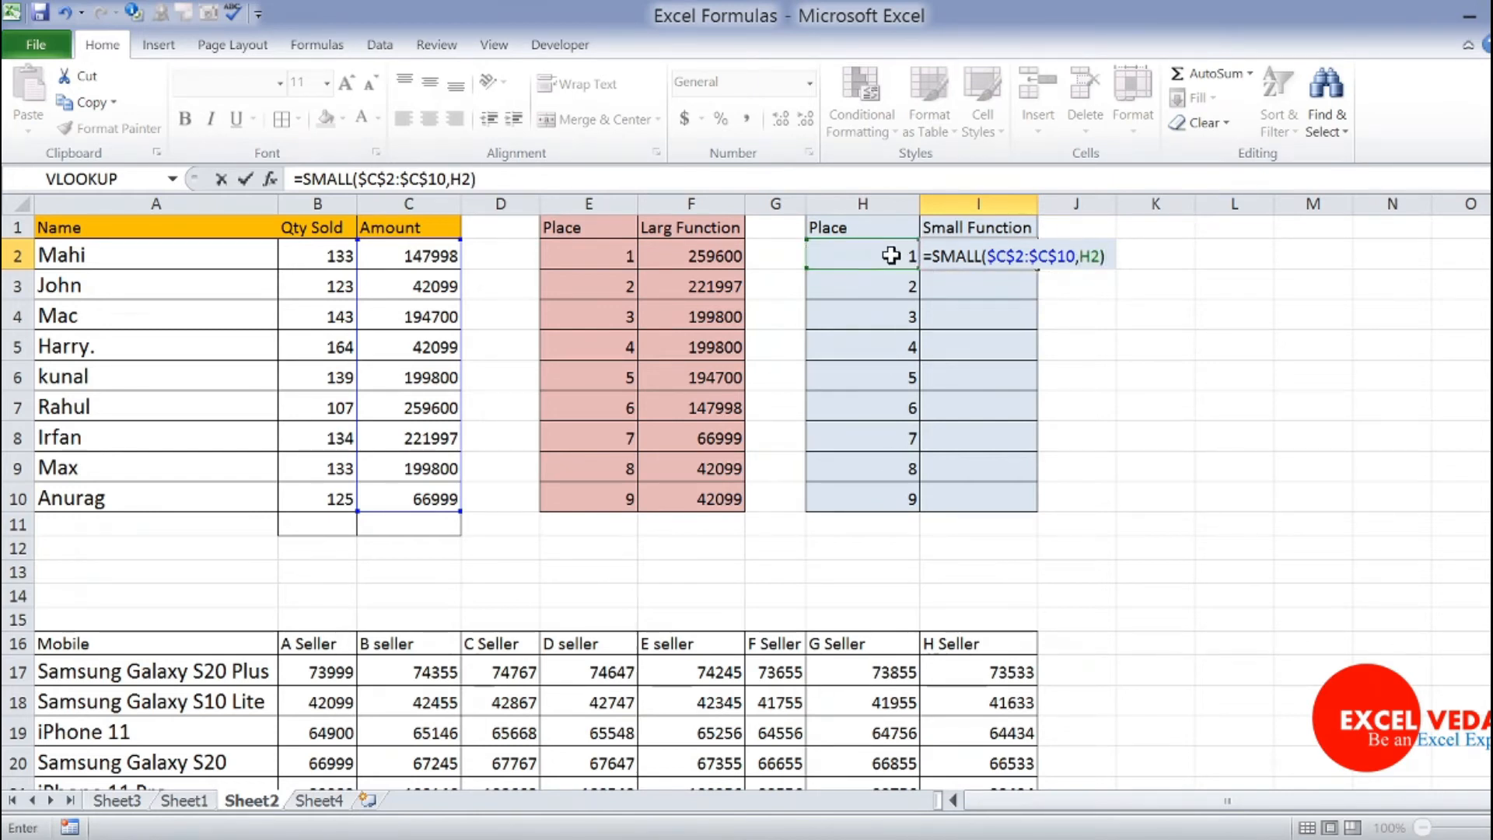
{"action": "key", "text": "Return"}
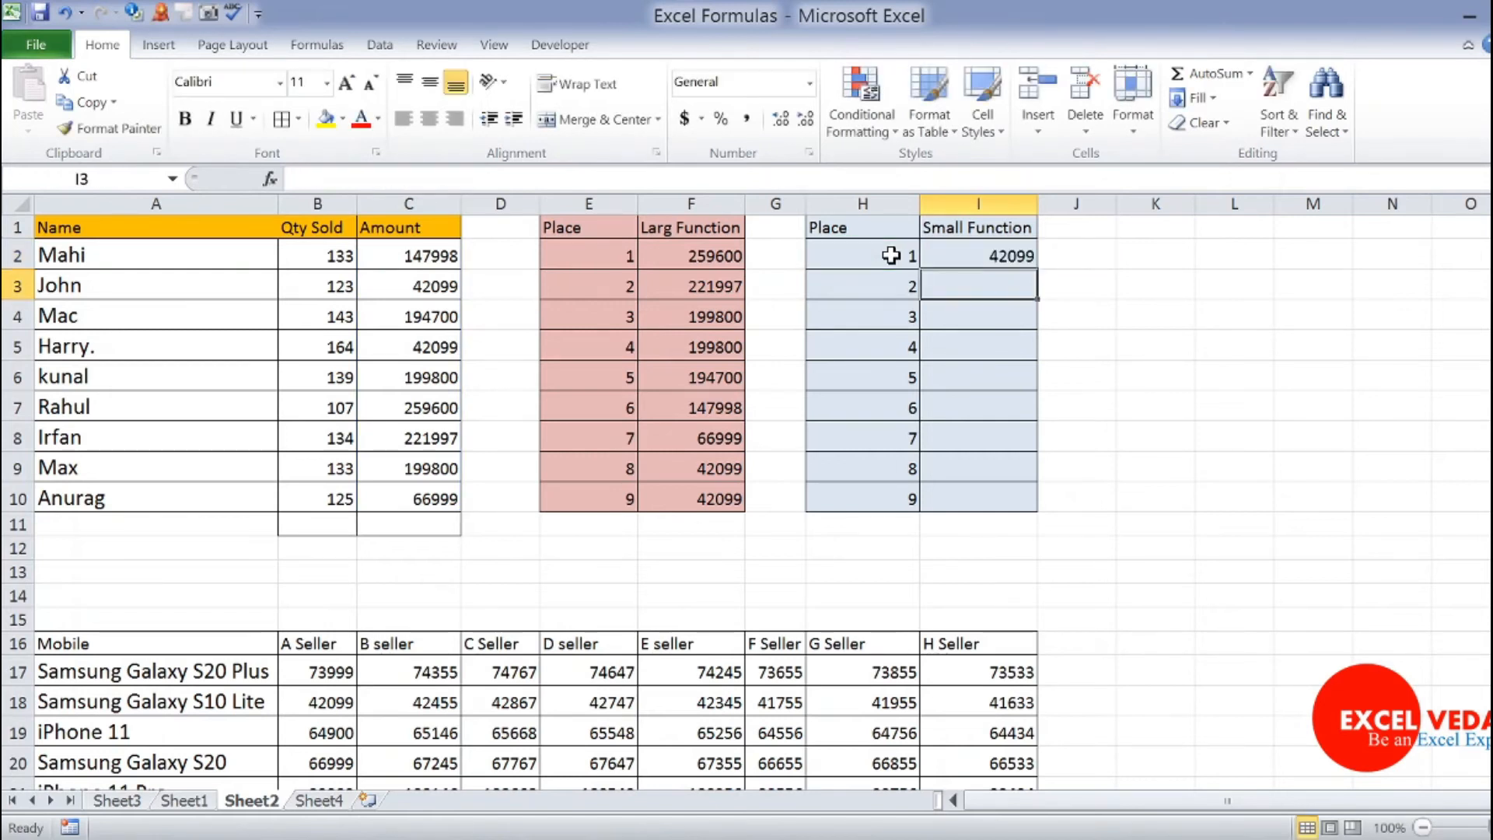
Compare the SMALL result in I2 with the amounts in C2:C10 and the LARGE results in F2:F10.
{"action": "left_click", "coordinate": [1010, 250]}
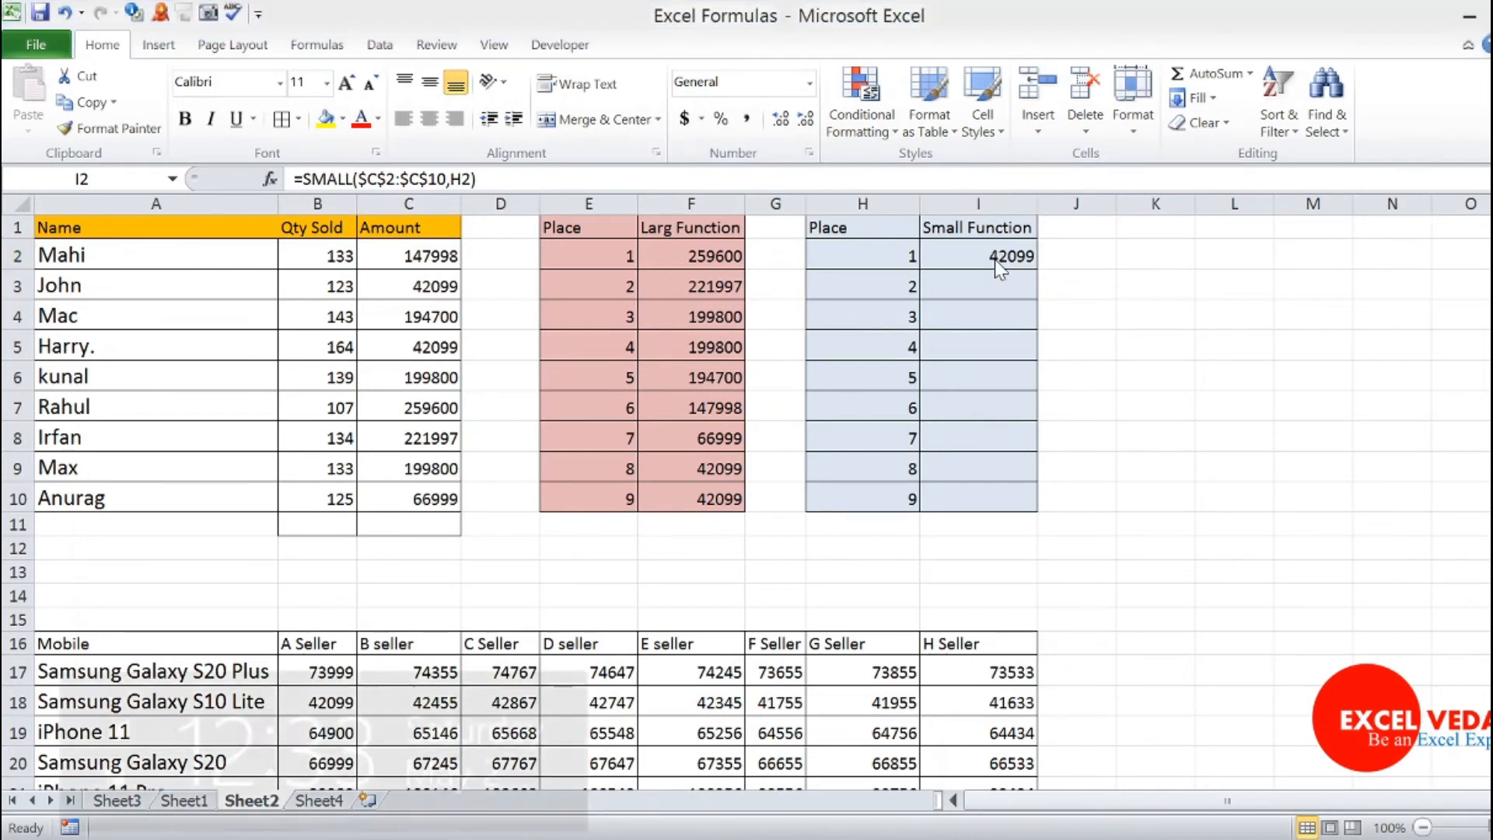
{"action": "left_click_drag", "start_coordinate": [426, 257], "coordinate": [424, 502]}
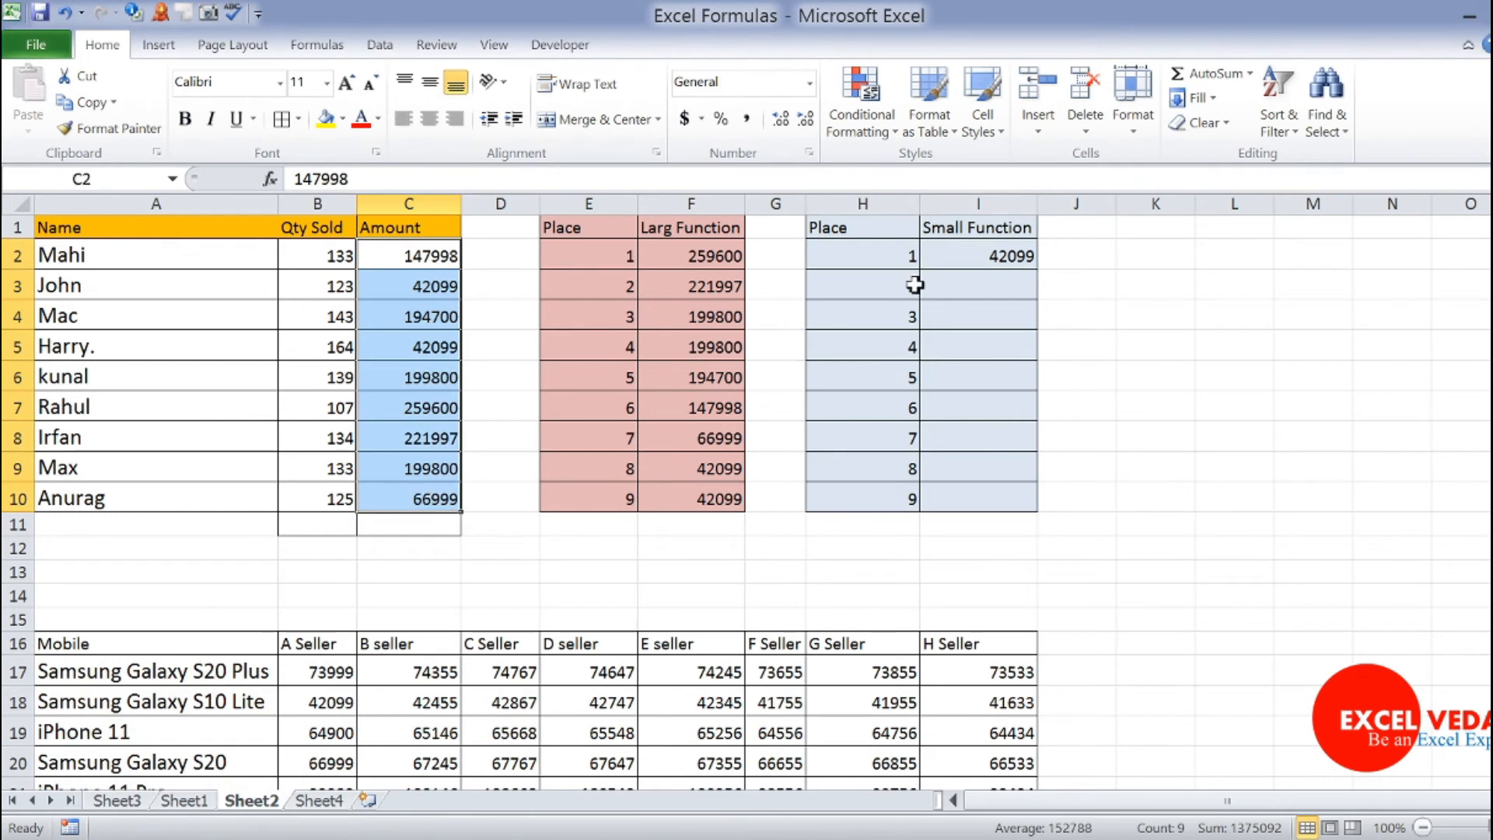
{"action": "left_click", "coordinate": [1001, 254]}
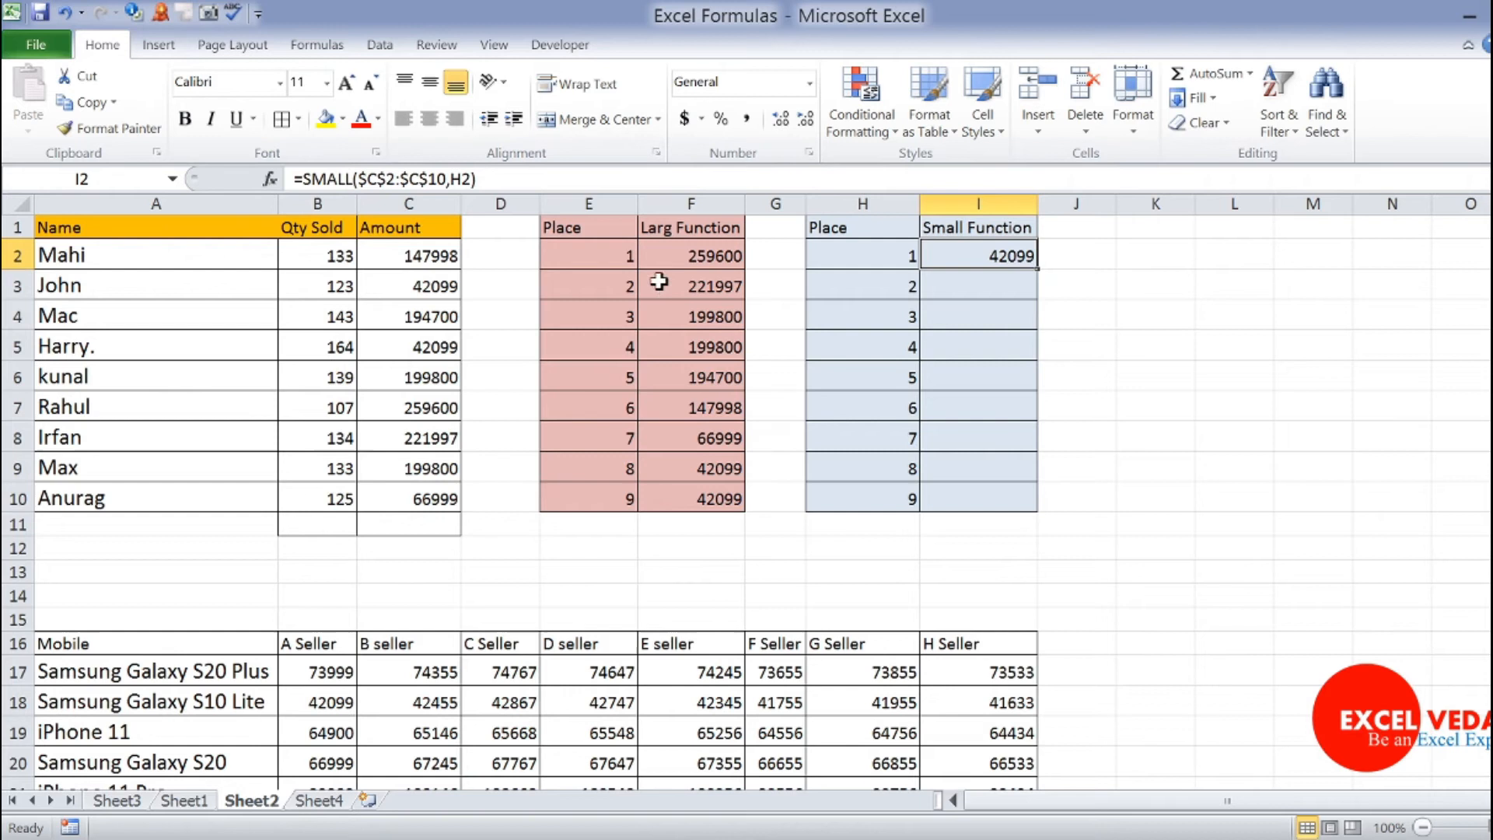
{"action": "left_click", "coordinate": [687, 494]}
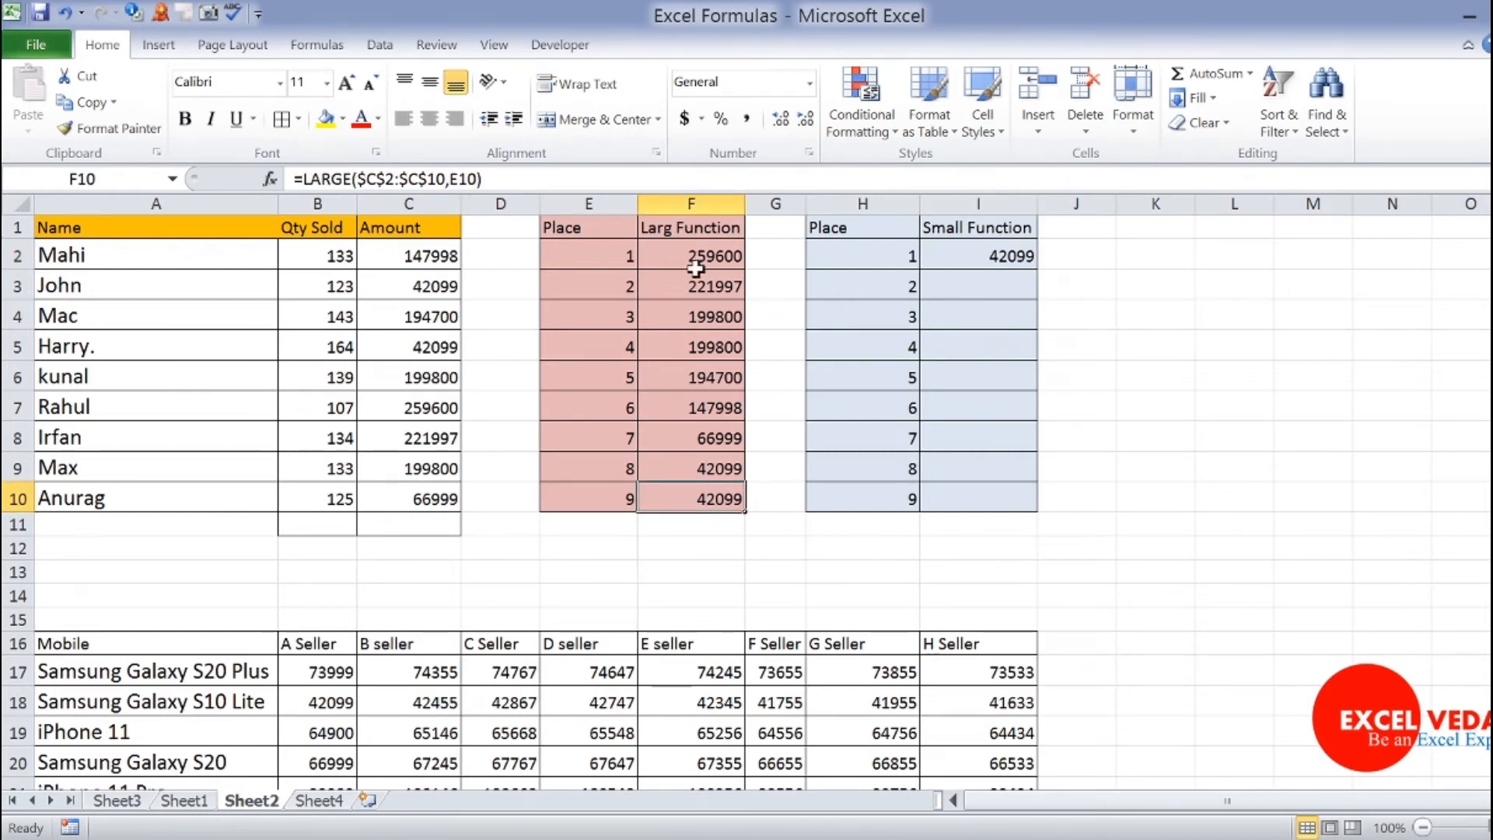
{"action": "left_click_drag", "start_coordinate": [710, 253], "coordinate": [692, 499]}
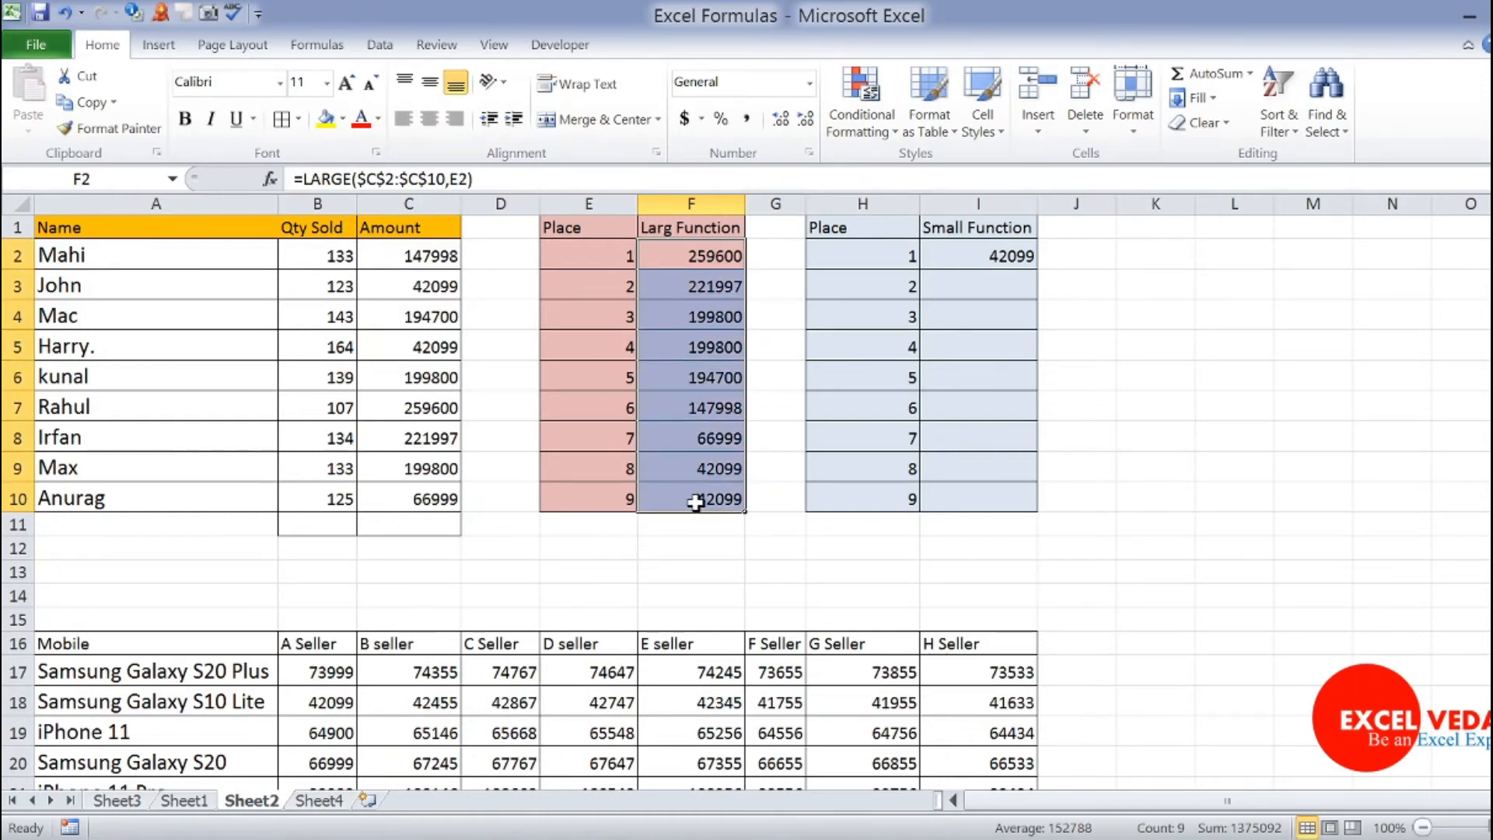
{"action": "left_click", "coordinate": [693, 500]}
Copy the SMALL formula from I2 down through I10.
{"action": "left_click", "coordinate": [980, 251]}
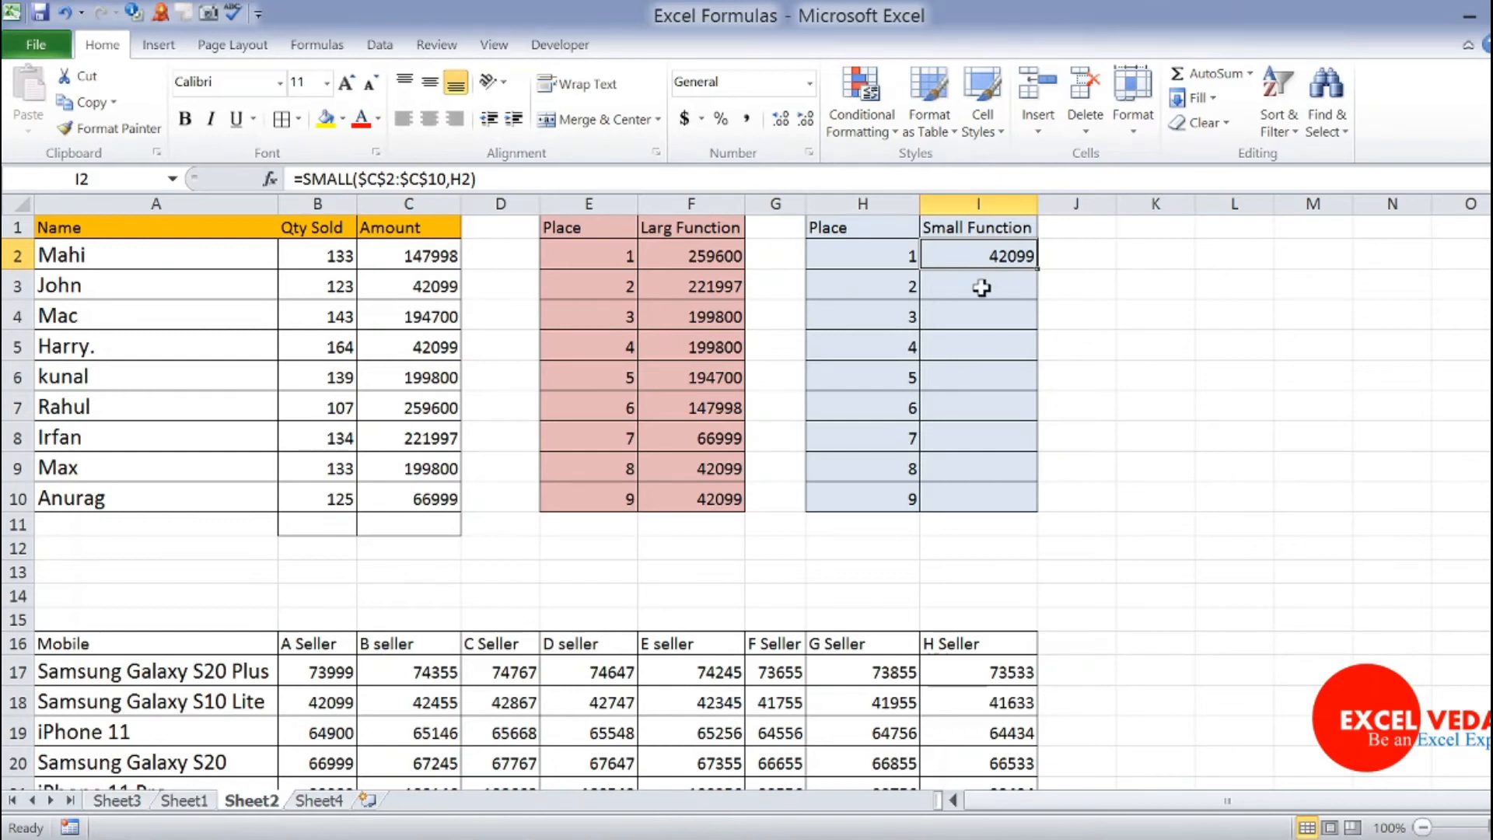
{"action": "left_click", "coordinate": [981, 287]}
{"action": "left_click", "coordinate": [988, 258]}
{"action": "key", "text": "ctrl+c"}
{"action": "key", "text": "shift+Down"}
{"action": "key", "text": "shift+Down"}
{"action": "key", "text": "shift+Down"}
{"action": "key", "text": "shift+Down"}
{"action": "key", "text": "shift+Down"}
{"action": "key", "text": "shift+Down"}
{"action": "key", "text": "shift+Down"}
{"action": "key", "text": "shift+Down"}
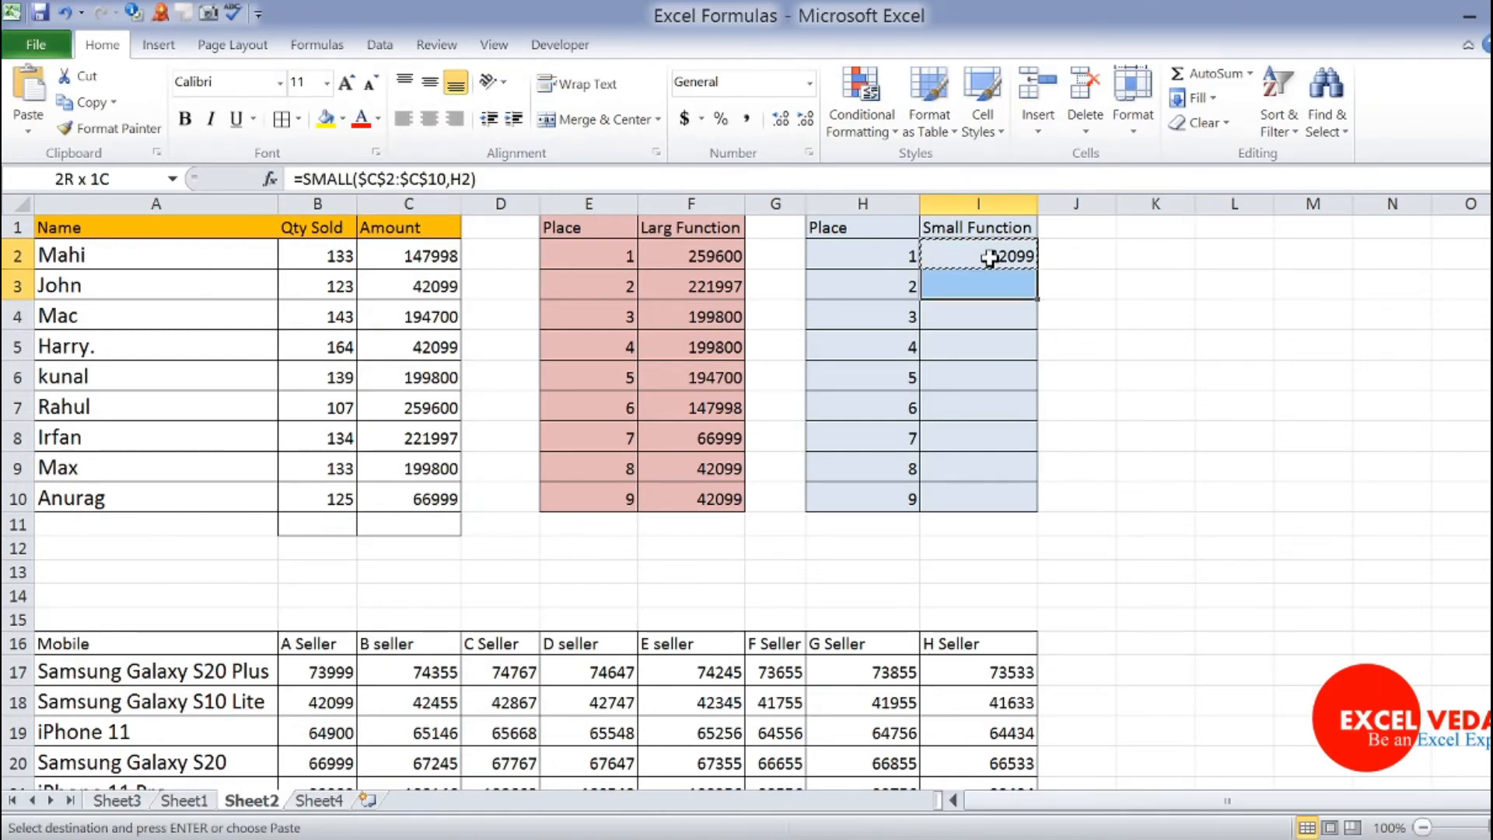
{"action": "key", "text": "Return"}
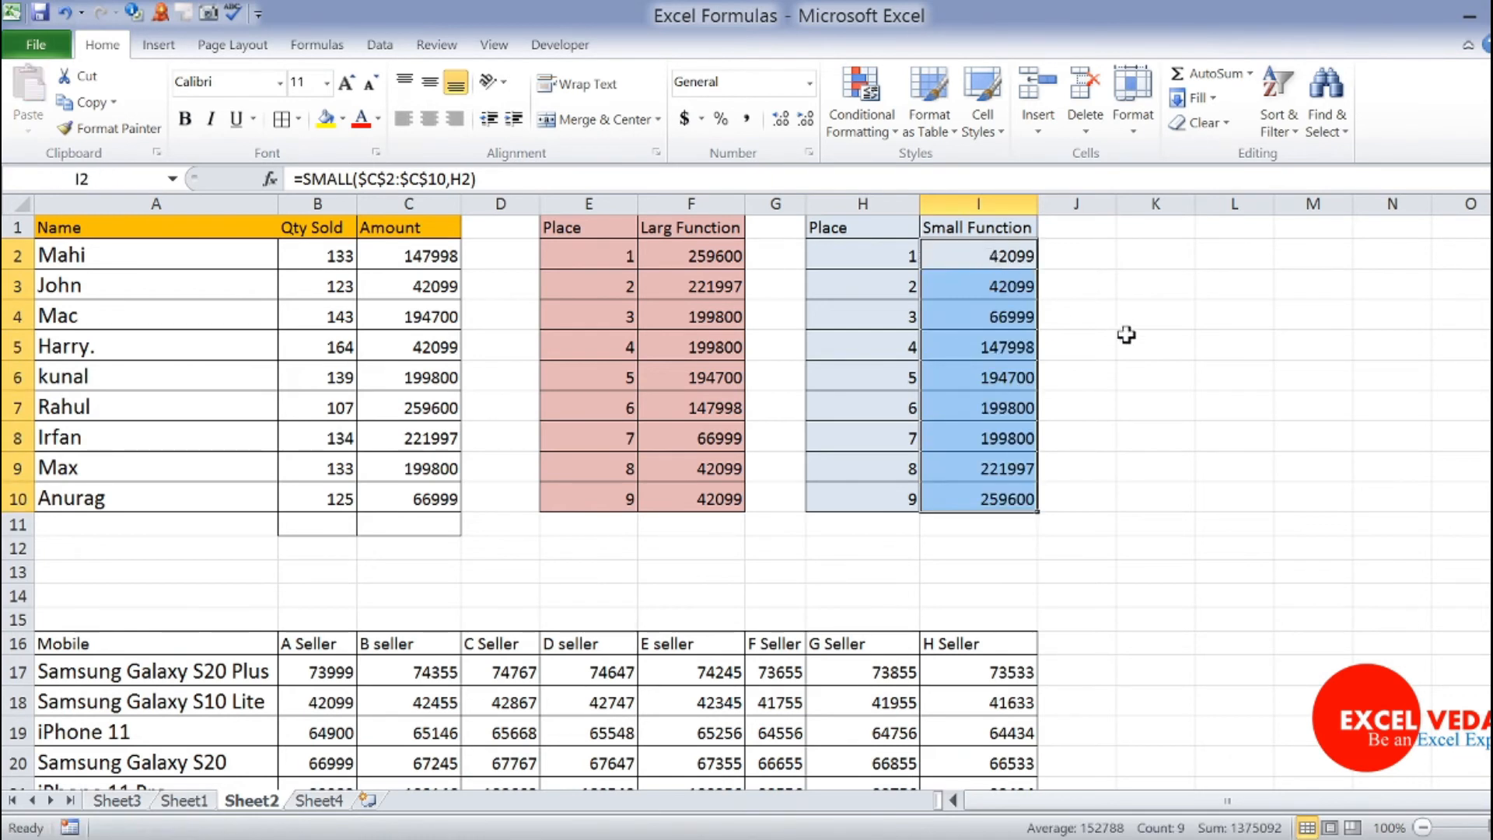
Compare the SMALL results in I2 and I3 with the LARGE results in F9 and F10.
{"action": "left_click", "coordinate": [1153, 380]}
{"action": "left_click", "coordinate": [1018, 255]}
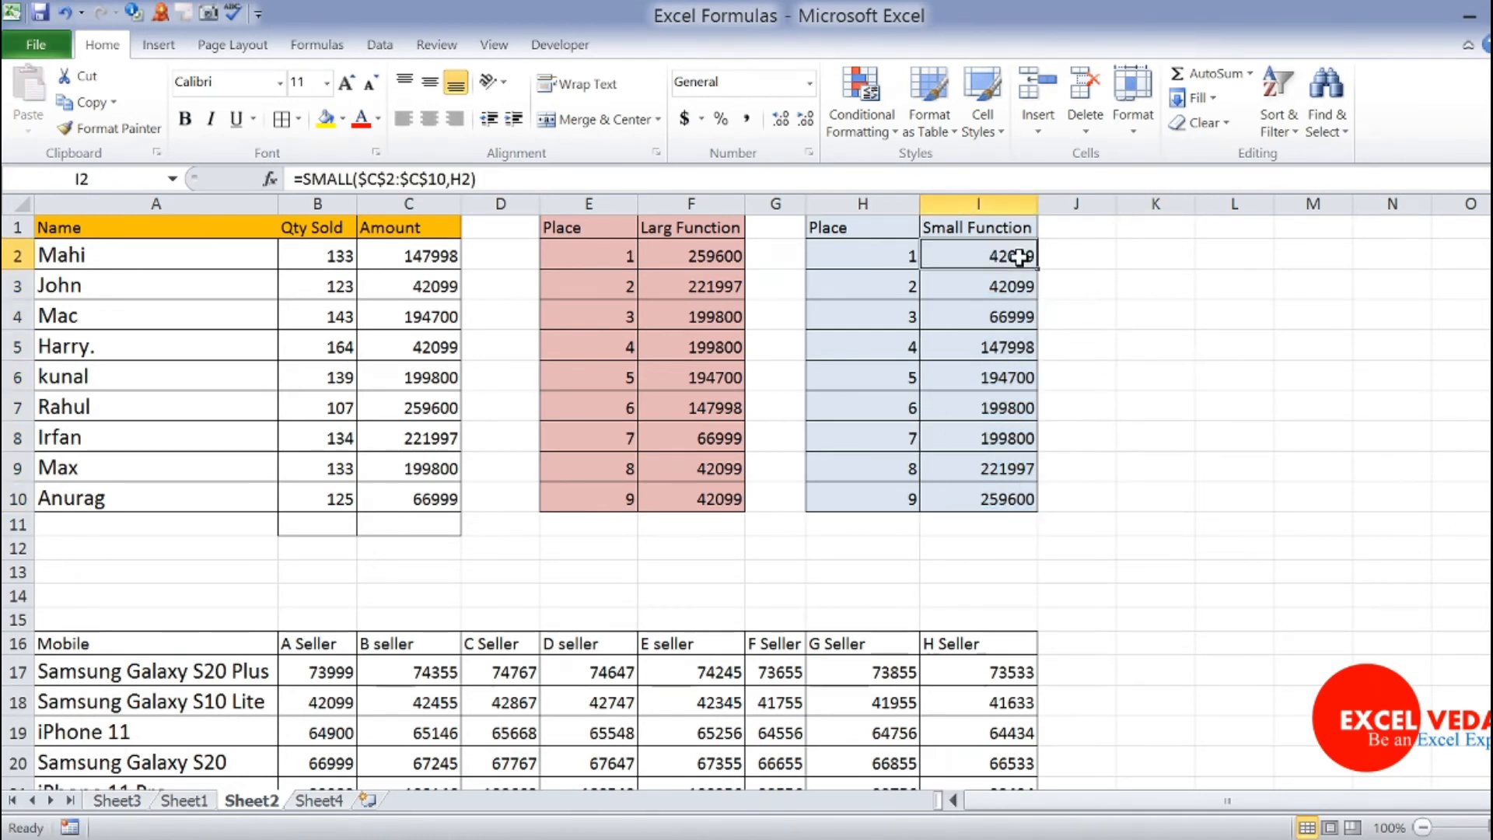
{"action": "left_click", "coordinate": [1009, 285]}
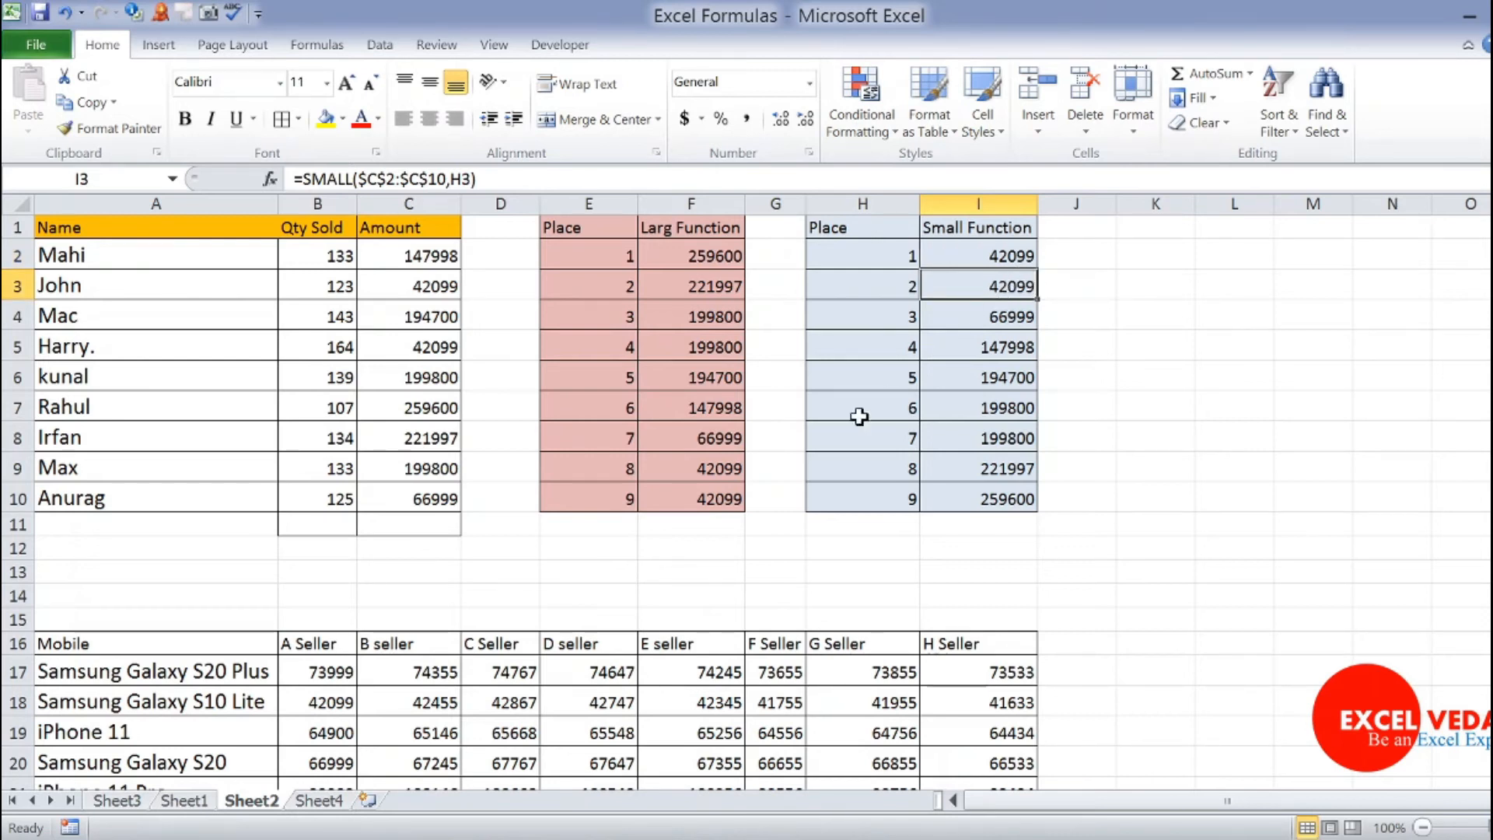
{"action": "left_click", "coordinate": [718, 499]}
{"action": "left_click", "coordinate": [713, 473]}
{"action": "left_click_drag", "start_coordinate": [713, 476], "coordinate": [536, 469]}
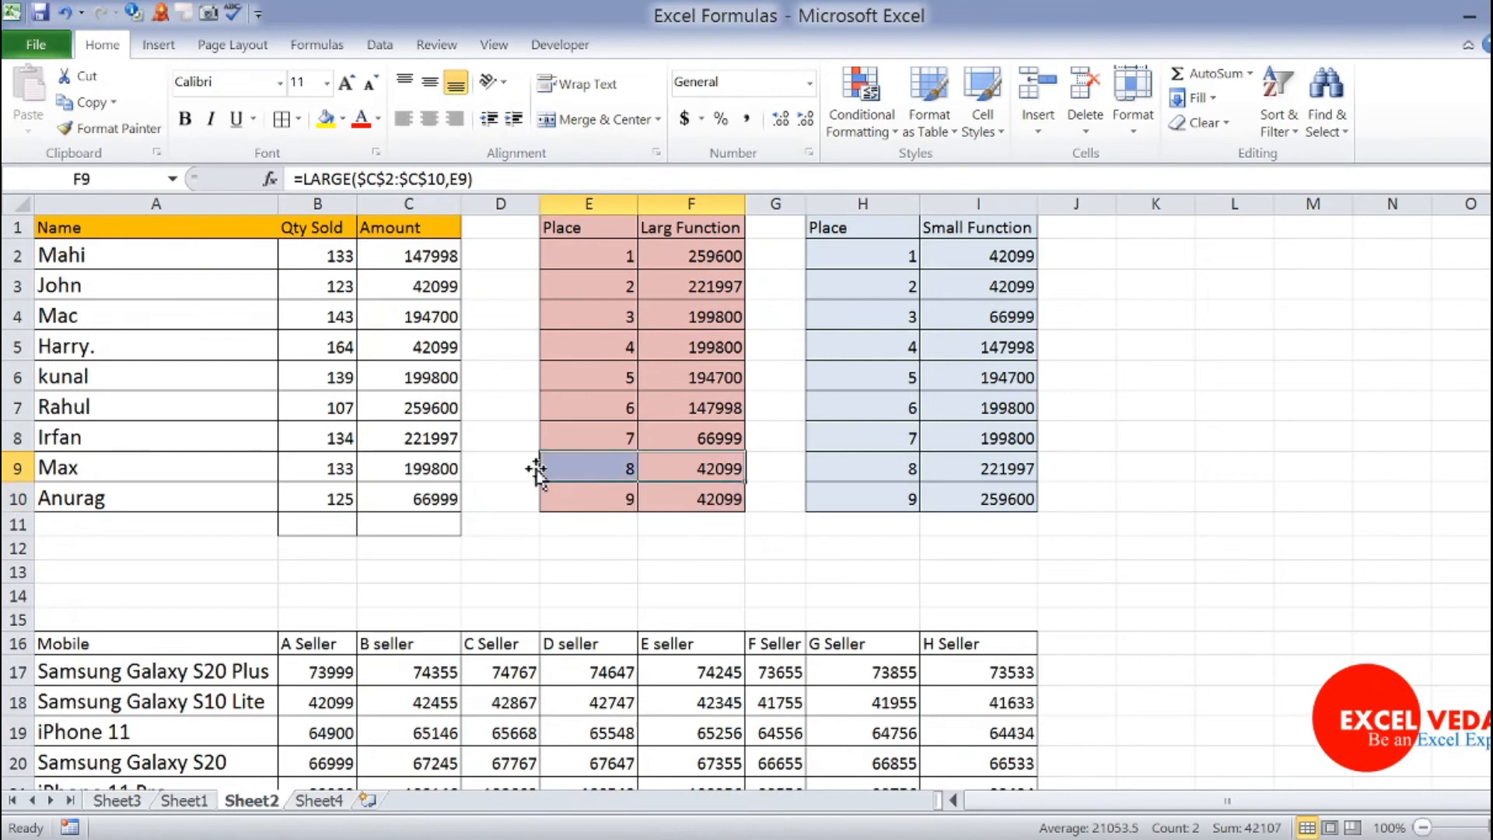
Check the amounts in C3 and C5 against the SMALL results for places 1 and 2 in I2:I3.
{"action": "left_click", "coordinate": [432, 486]}
{"action": "left_click", "coordinate": [440, 293]}
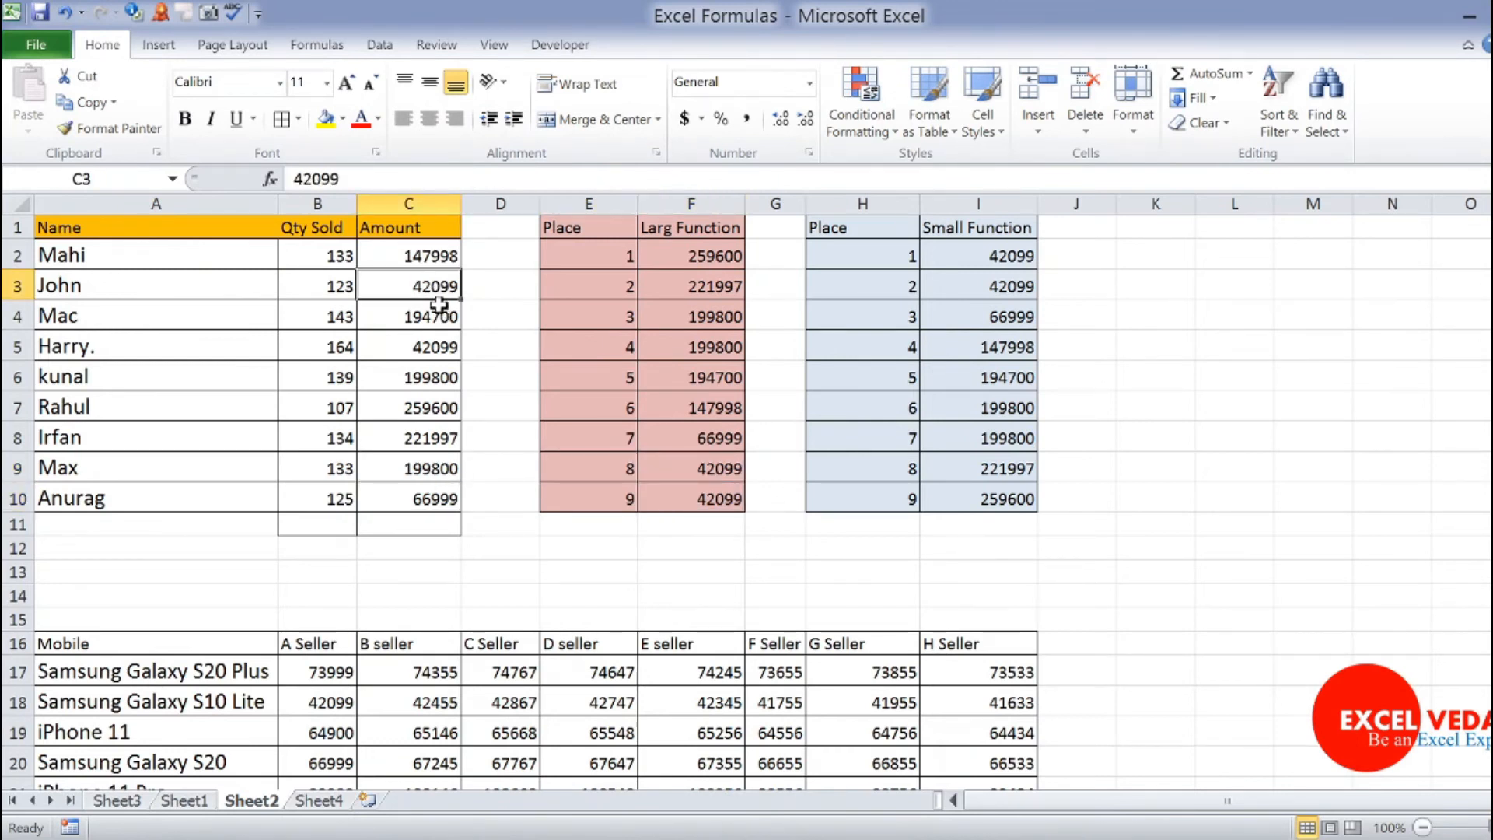
{"action": "left_click", "coordinate": [440, 346]}
{"action": "left_click", "coordinate": [433, 284]}
{"action": "left_click", "coordinate": [1001, 254]}
{"action": "left_click_drag", "start_coordinate": [1002, 253], "coordinate": [1000, 283]}
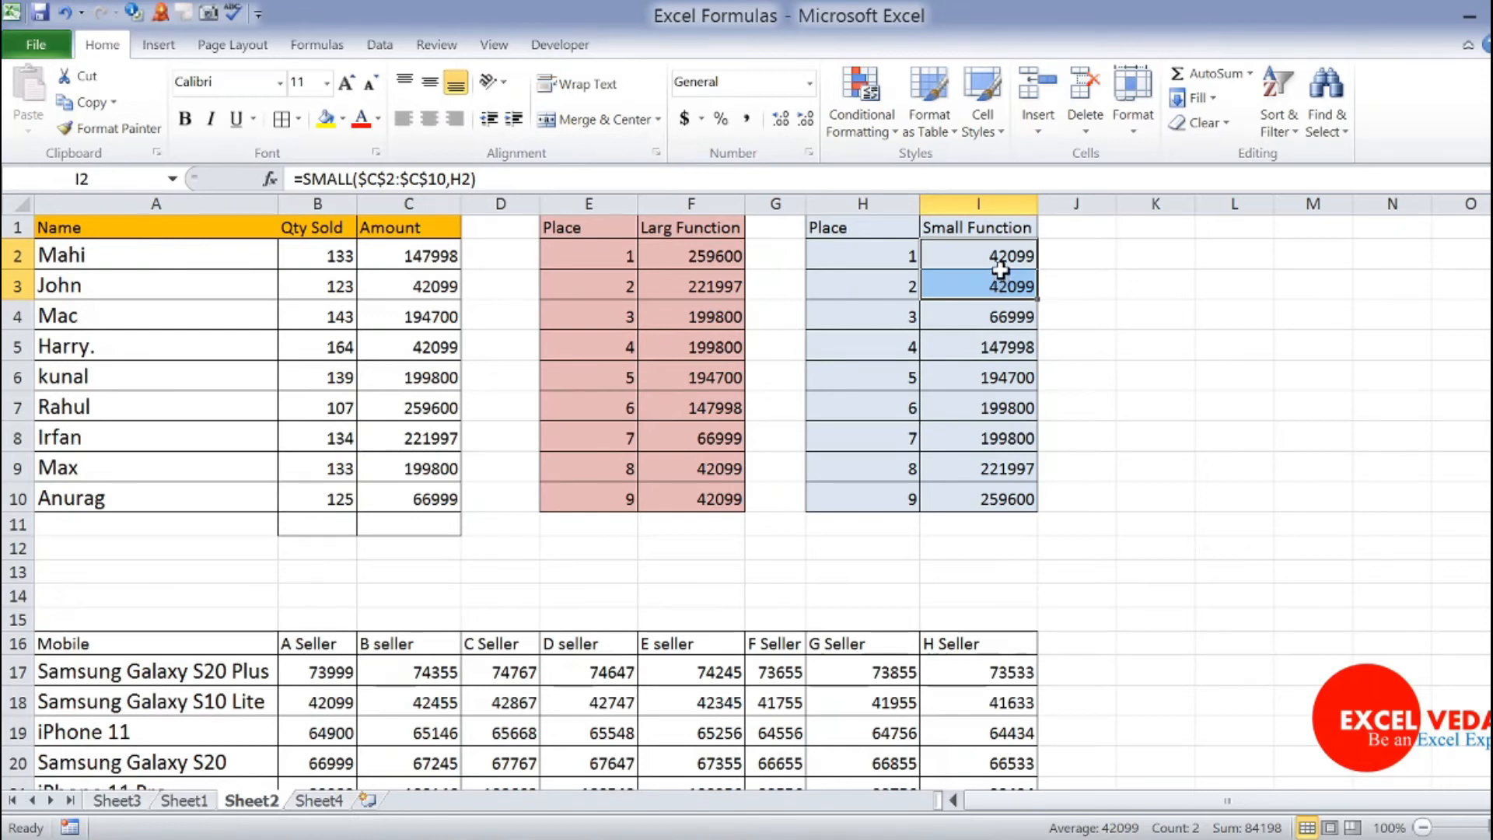
{"action": "left_click", "coordinate": [998, 258]}
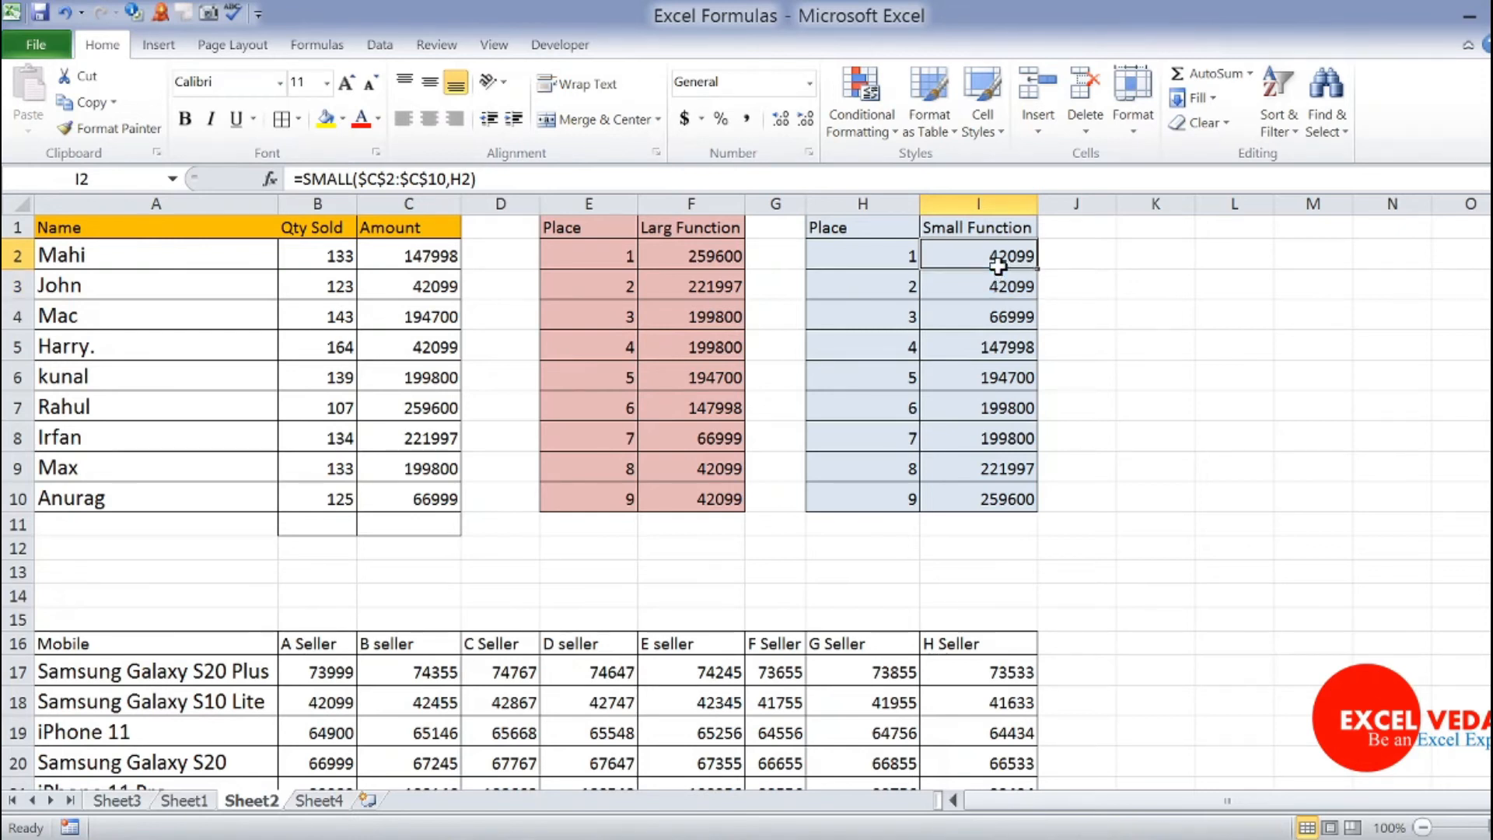
Change the amount in C5 to 42098 and check the SMALL result for place 1 in I2.
{"action": "left_click", "coordinate": [436, 345]}
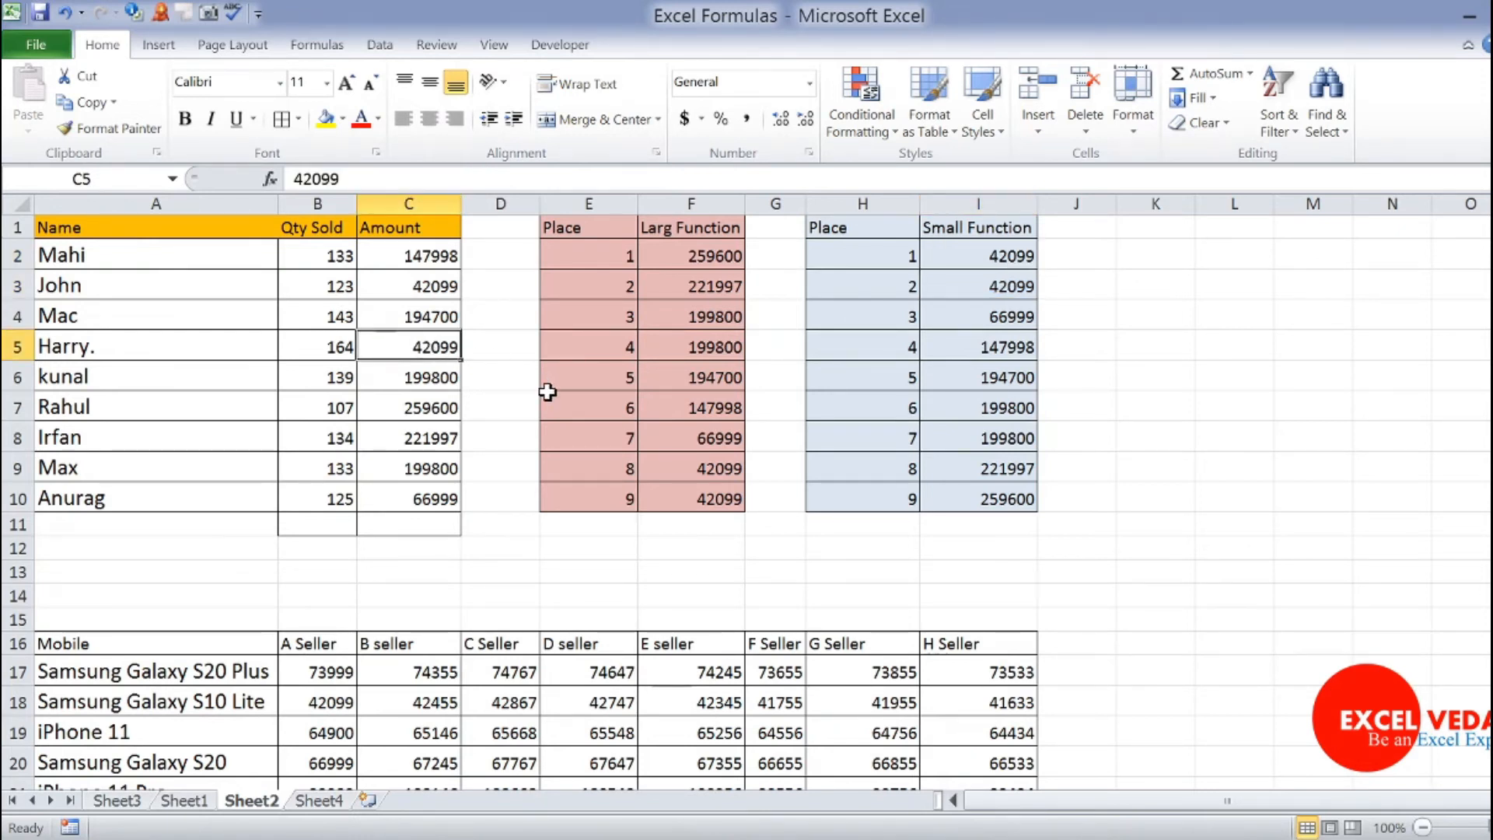
{"action": "key", "text": "F2"}
{"action": "key", "text": "BackSpace"}
{"action": "type", "text": "8"}
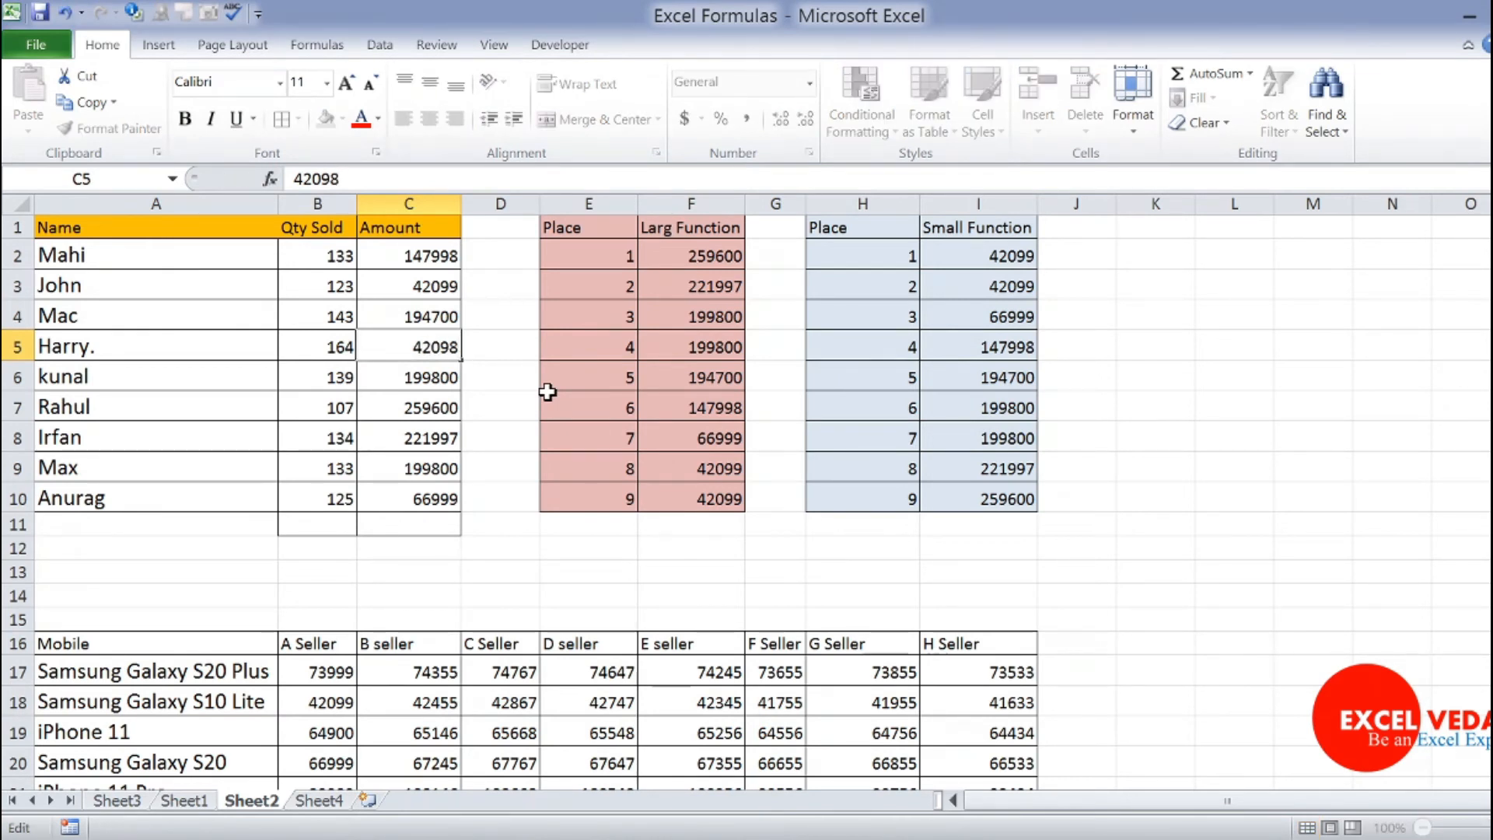
{"action": "key", "text": "Return"}
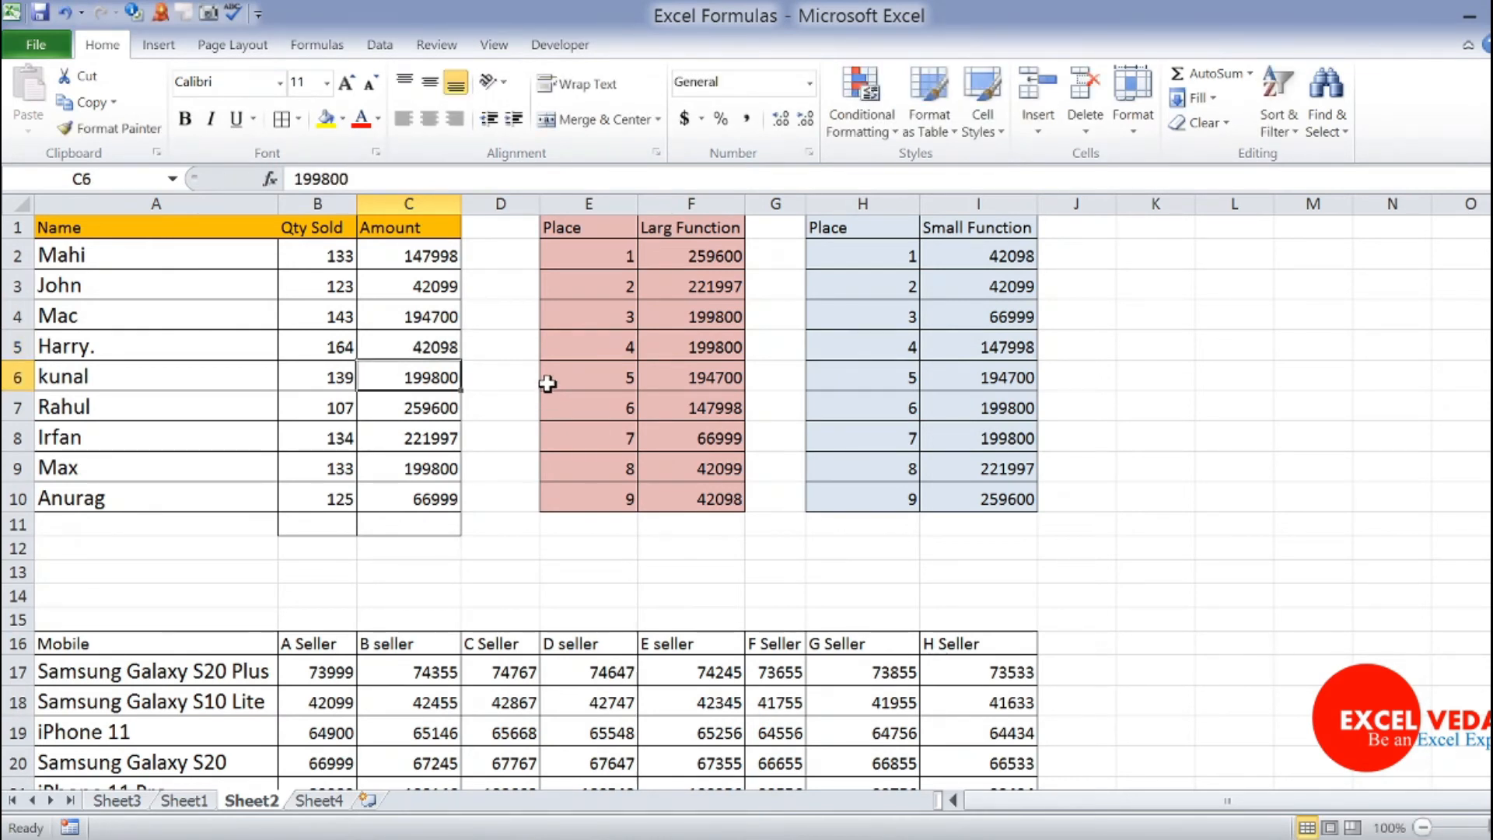
{"action": "left_click", "coordinate": [1015, 261]}
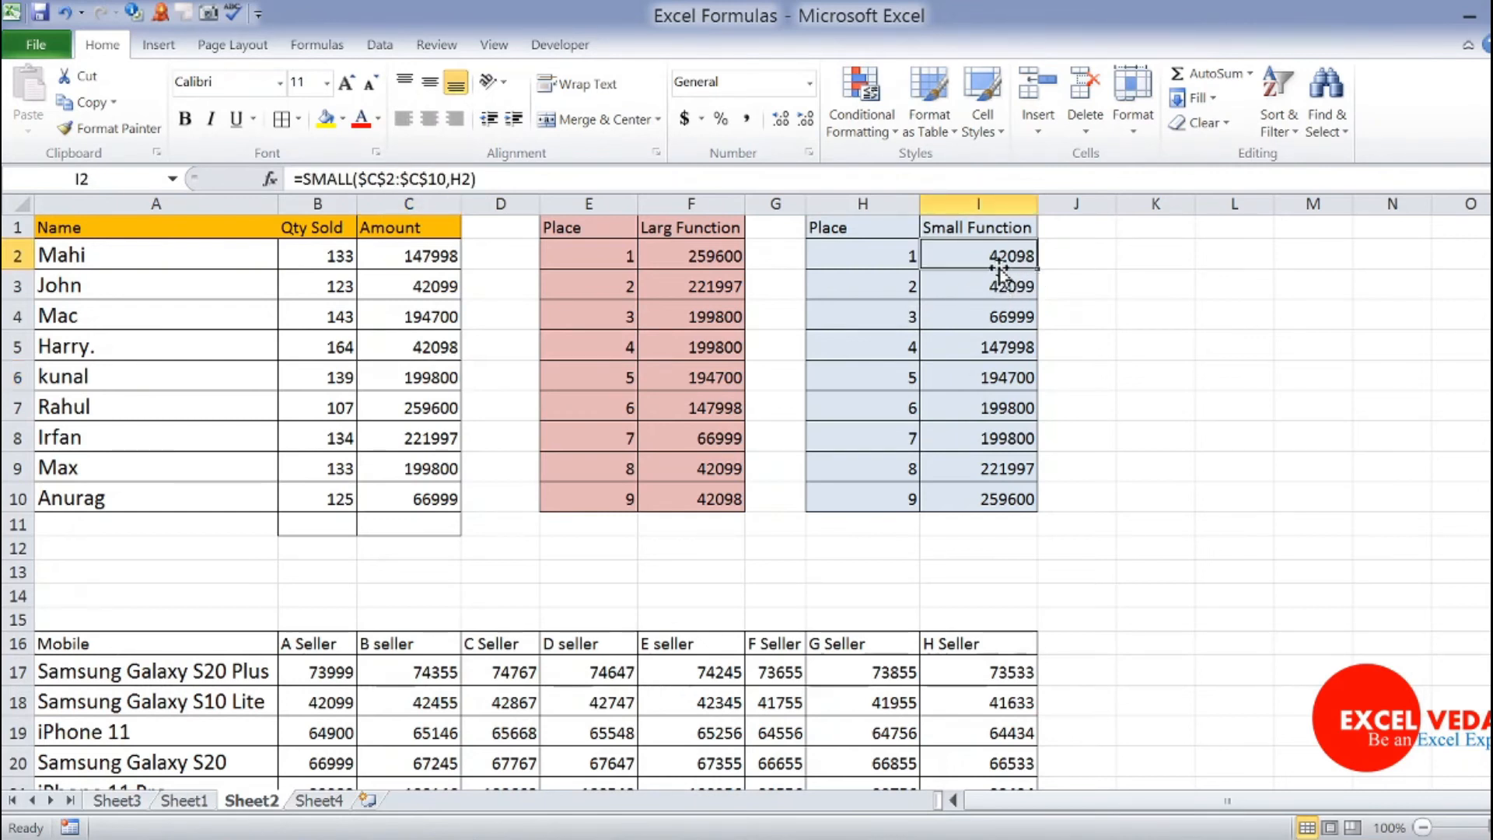
Check the SMALL results for places 2 and 9 in I3 and I10 against the LARGE results.
{"action": "left_click", "coordinate": [1011, 286]}
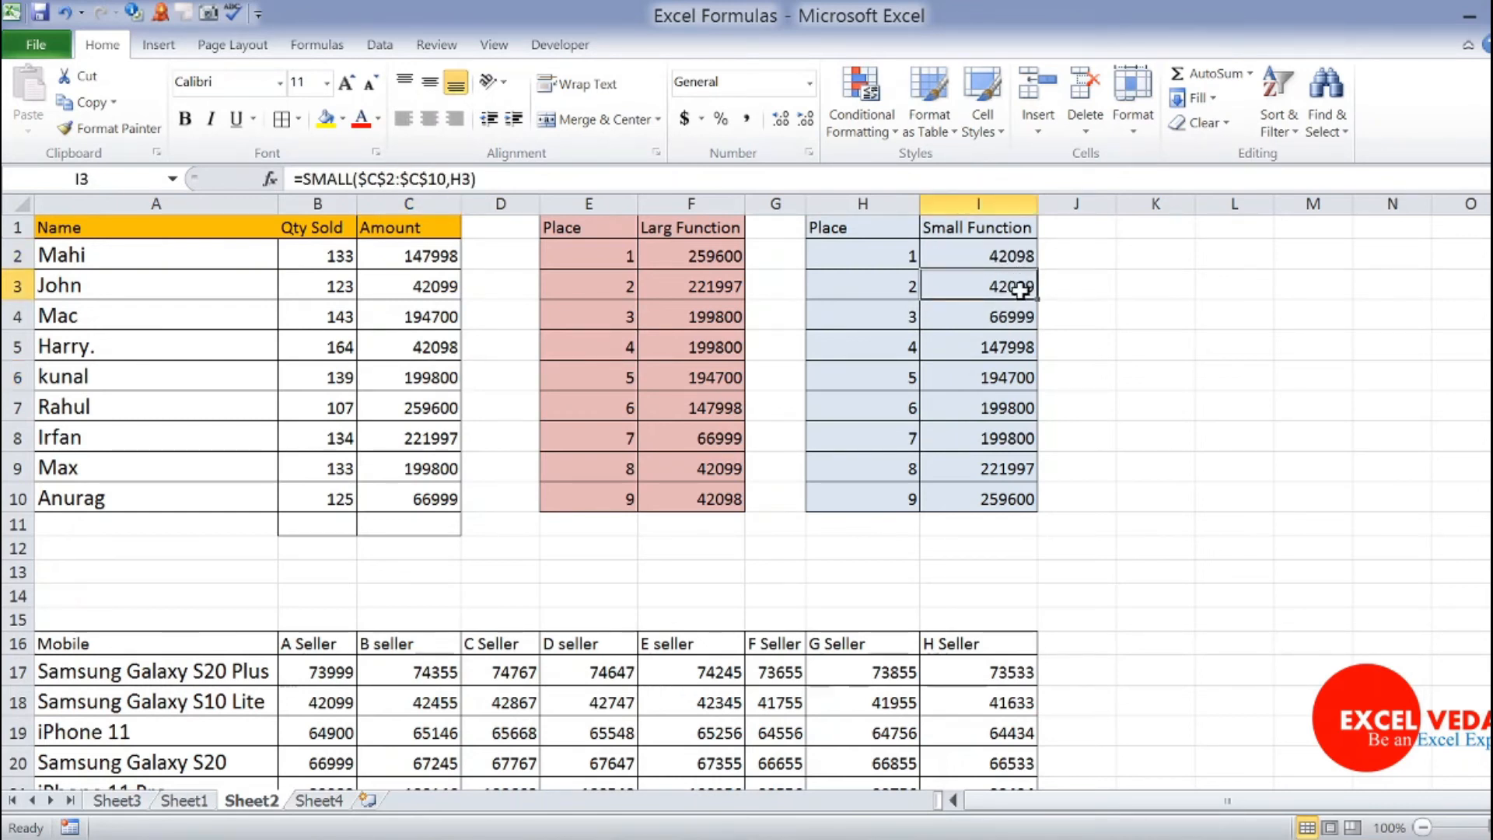
{"action": "left_click", "coordinate": [995, 498]}
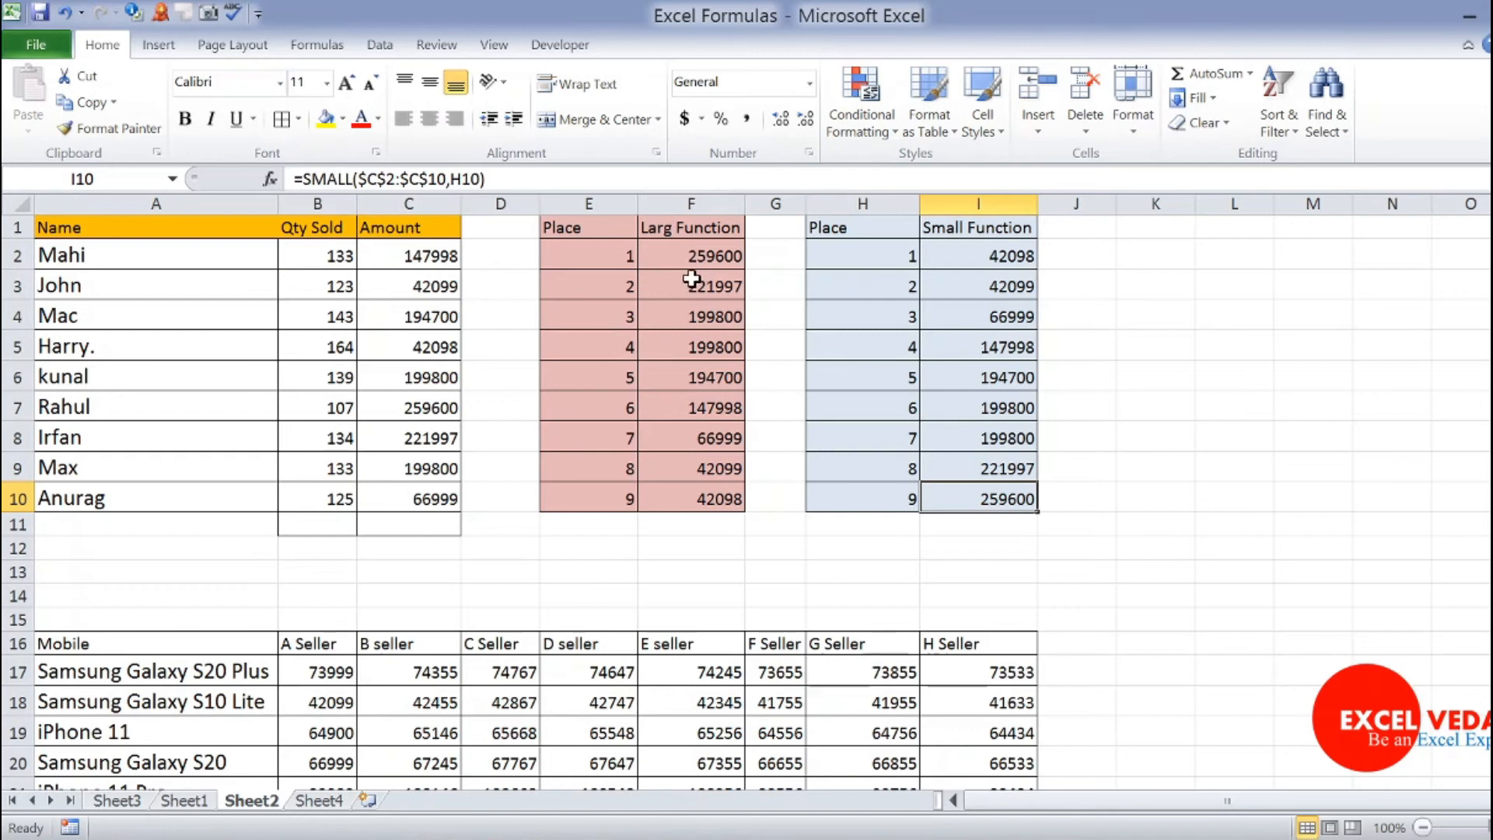
{"action": "left_click", "coordinate": [1151, 353]}
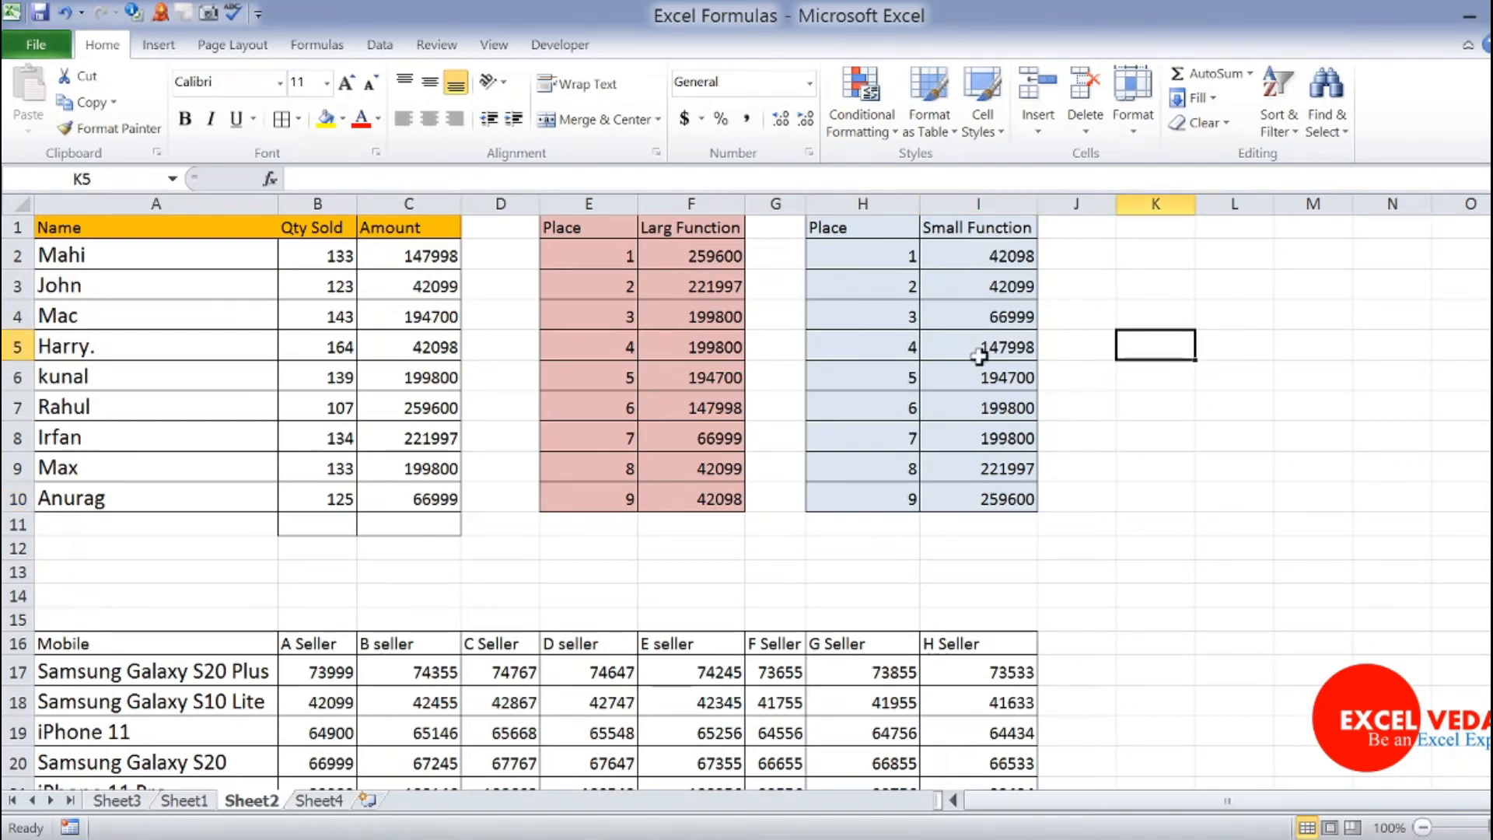
Add the column headings Small in J16 and Large in K16 beside the mobile price table.
{"action": "left_click", "coordinate": [1086, 644]}
{"action": "left_click", "coordinate": [1252, 501]}
{"action": "left_click", "coordinate": [1095, 641]}
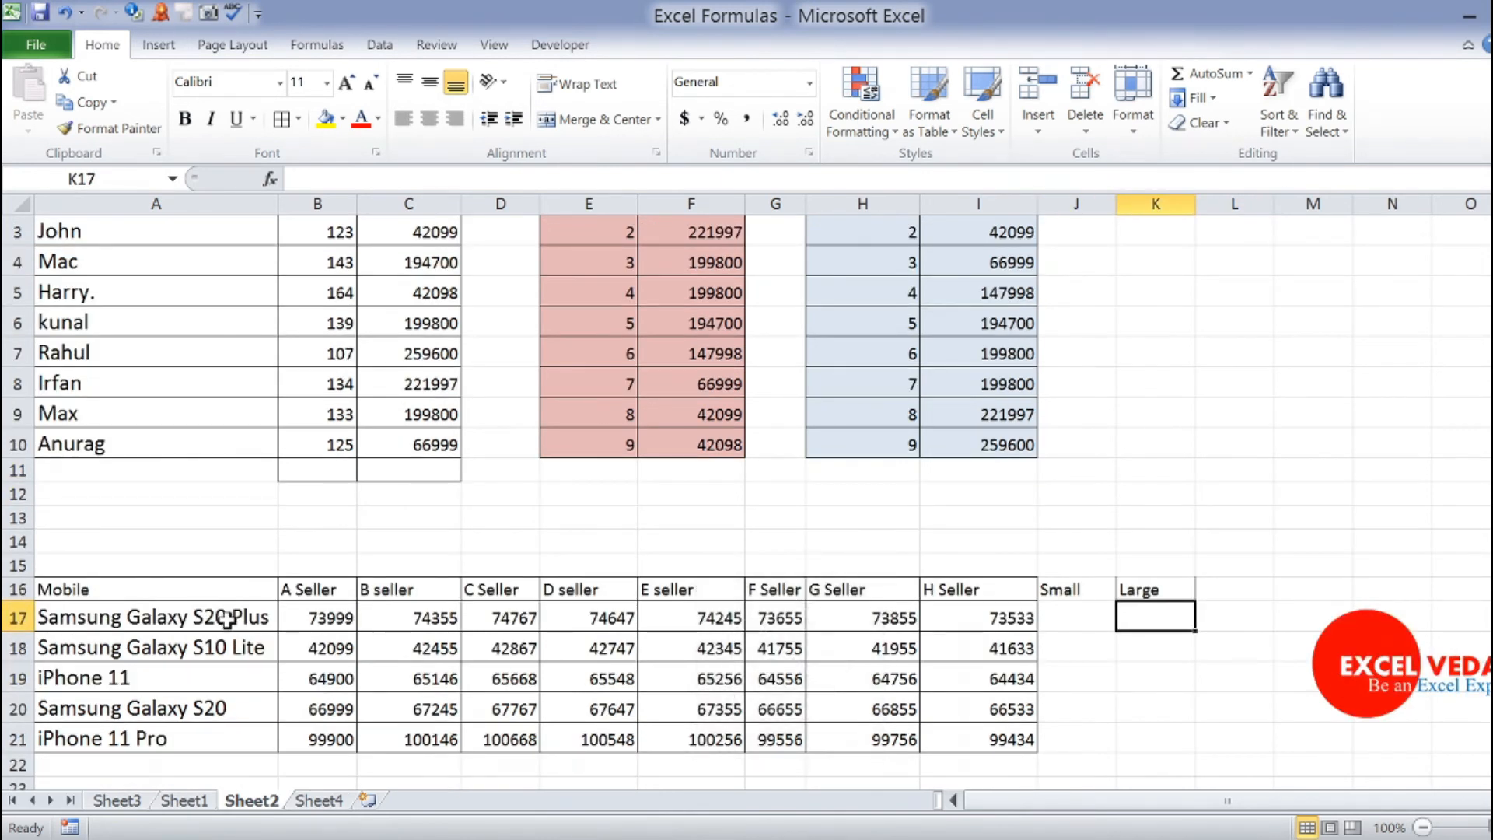
Review the mobile models in A17:A21, the seller headings in row 16 and the seller prices in rows 17 and 18.
{"action": "left_click_drag", "start_coordinate": [226, 619], "coordinate": [218, 733]}
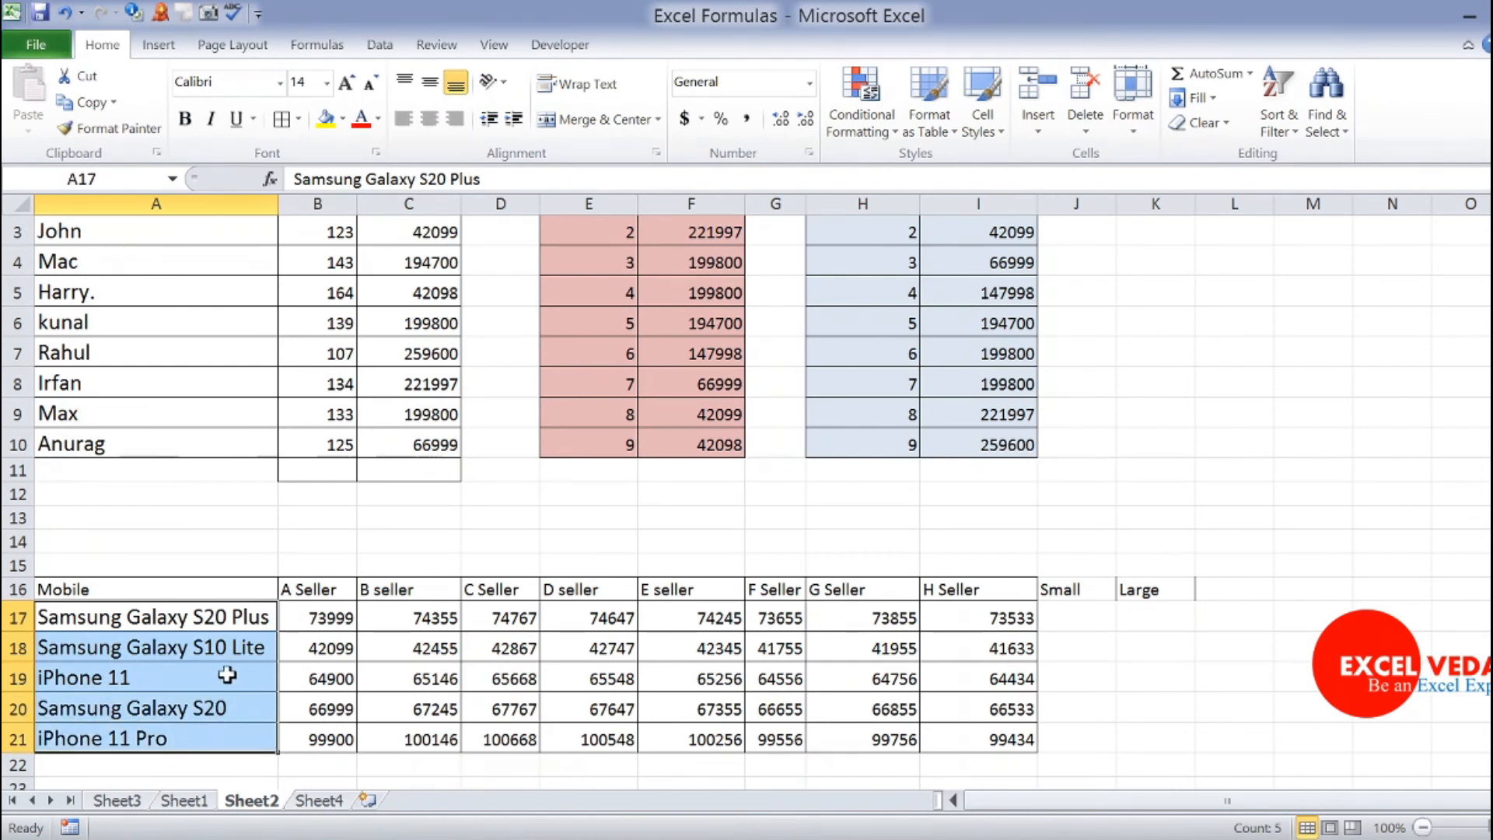
{"action": "left_click", "coordinate": [309, 589]}
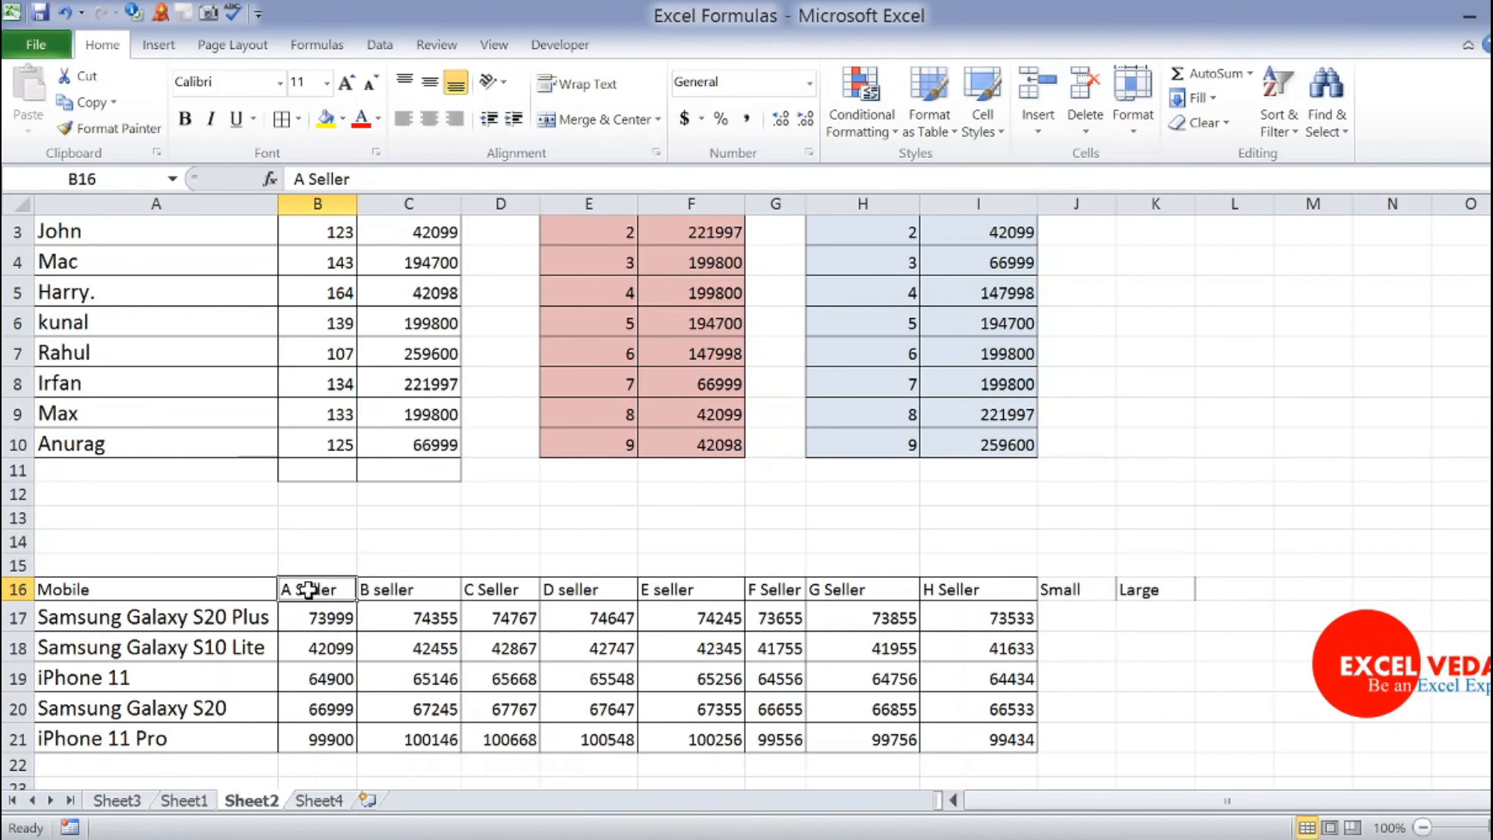
{"action": "left_click", "coordinate": [401, 589]}
{"action": "left_click", "coordinate": [512, 588]}
{"action": "left_click", "coordinate": [573, 586]}
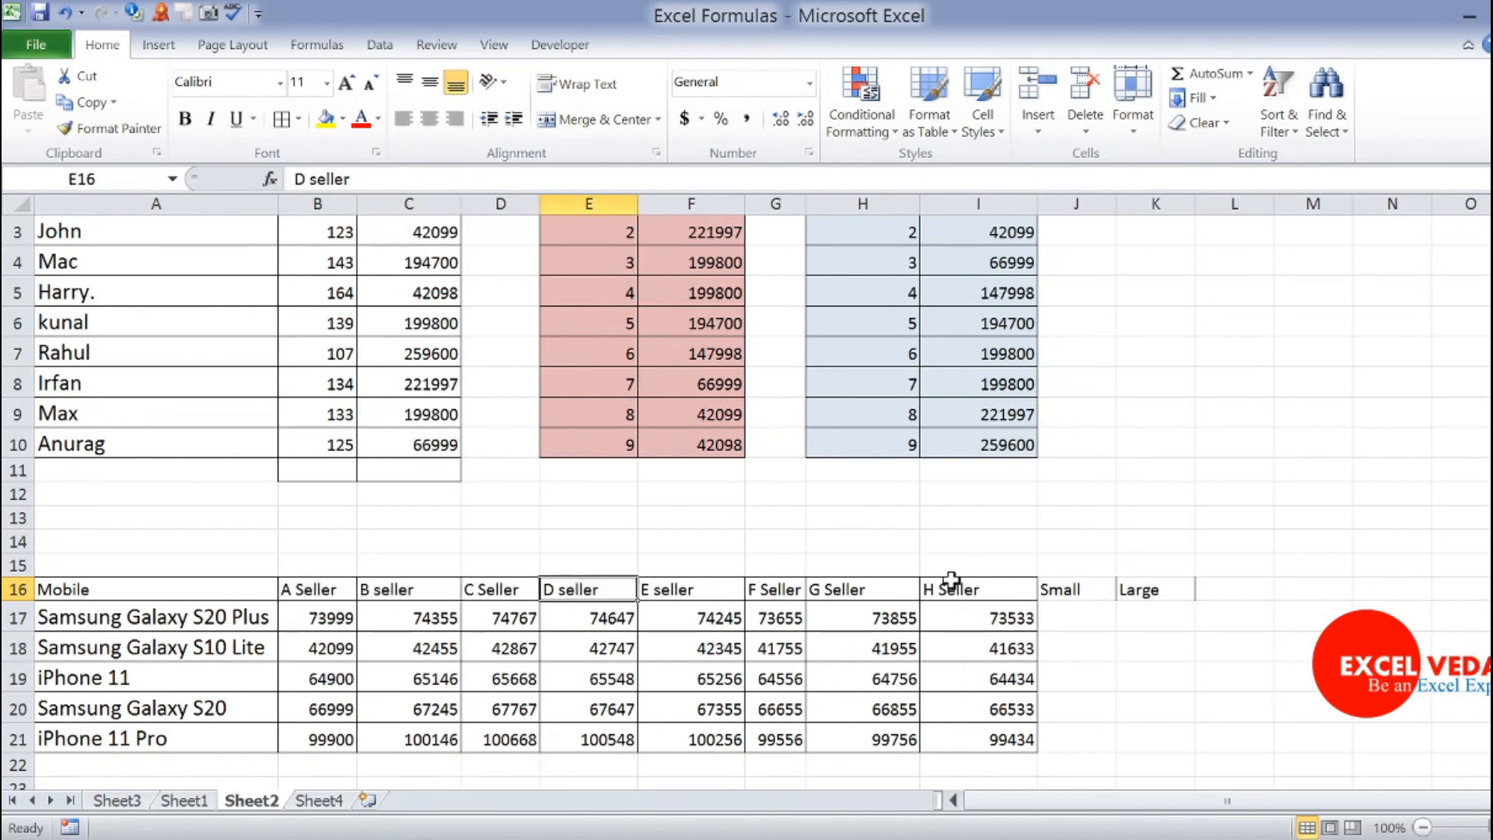
{"action": "left_click", "coordinate": [321, 621]}
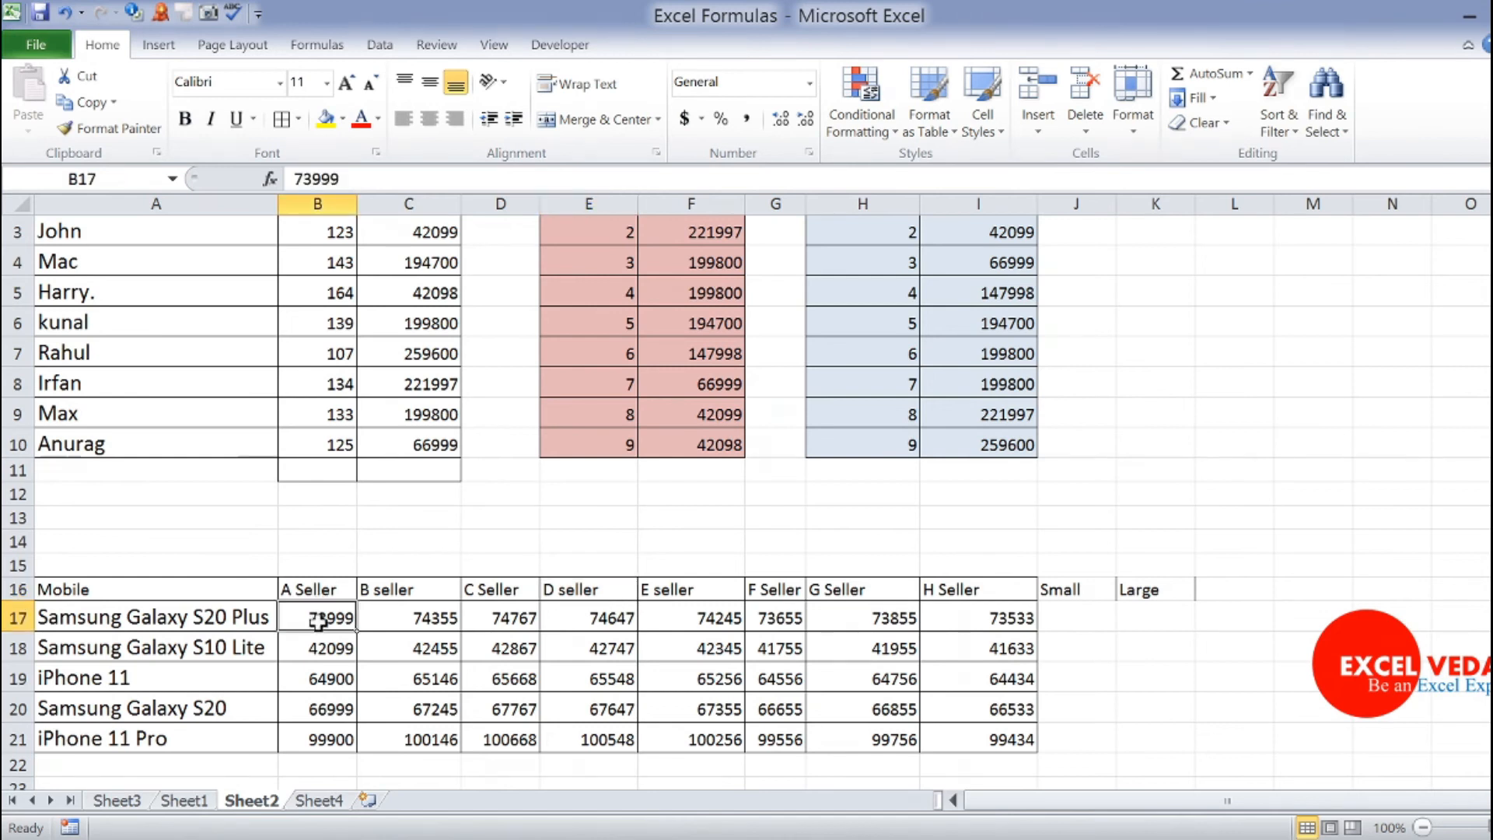
{"action": "left_click", "coordinate": [130, 643]}
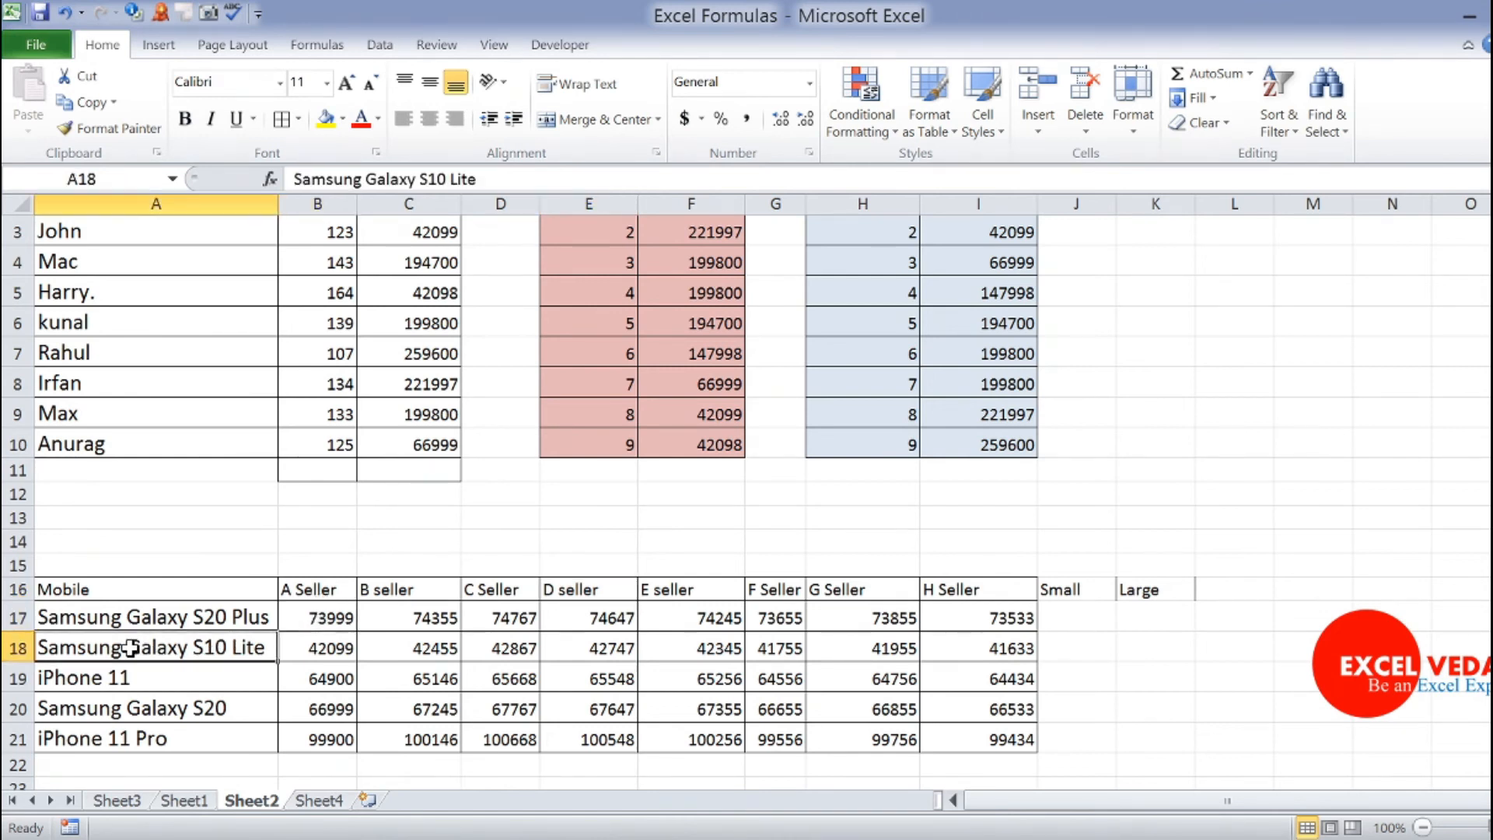
{"action": "left_click", "coordinate": [304, 655]}
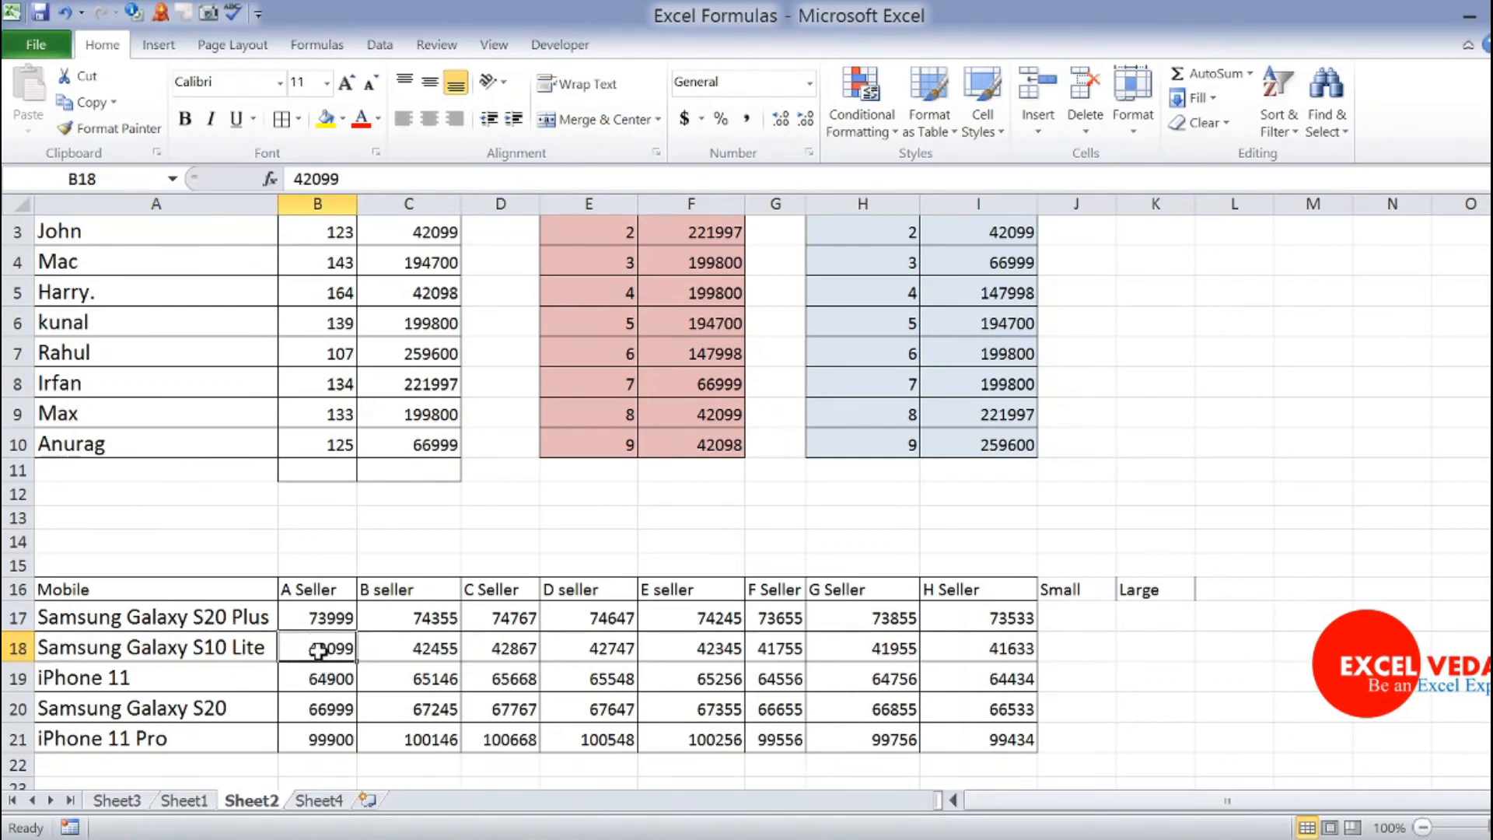
{"action": "left_click", "coordinate": [434, 641]}
{"action": "left_click", "coordinate": [568, 638]}
{"action": "left_click", "coordinate": [902, 642]}
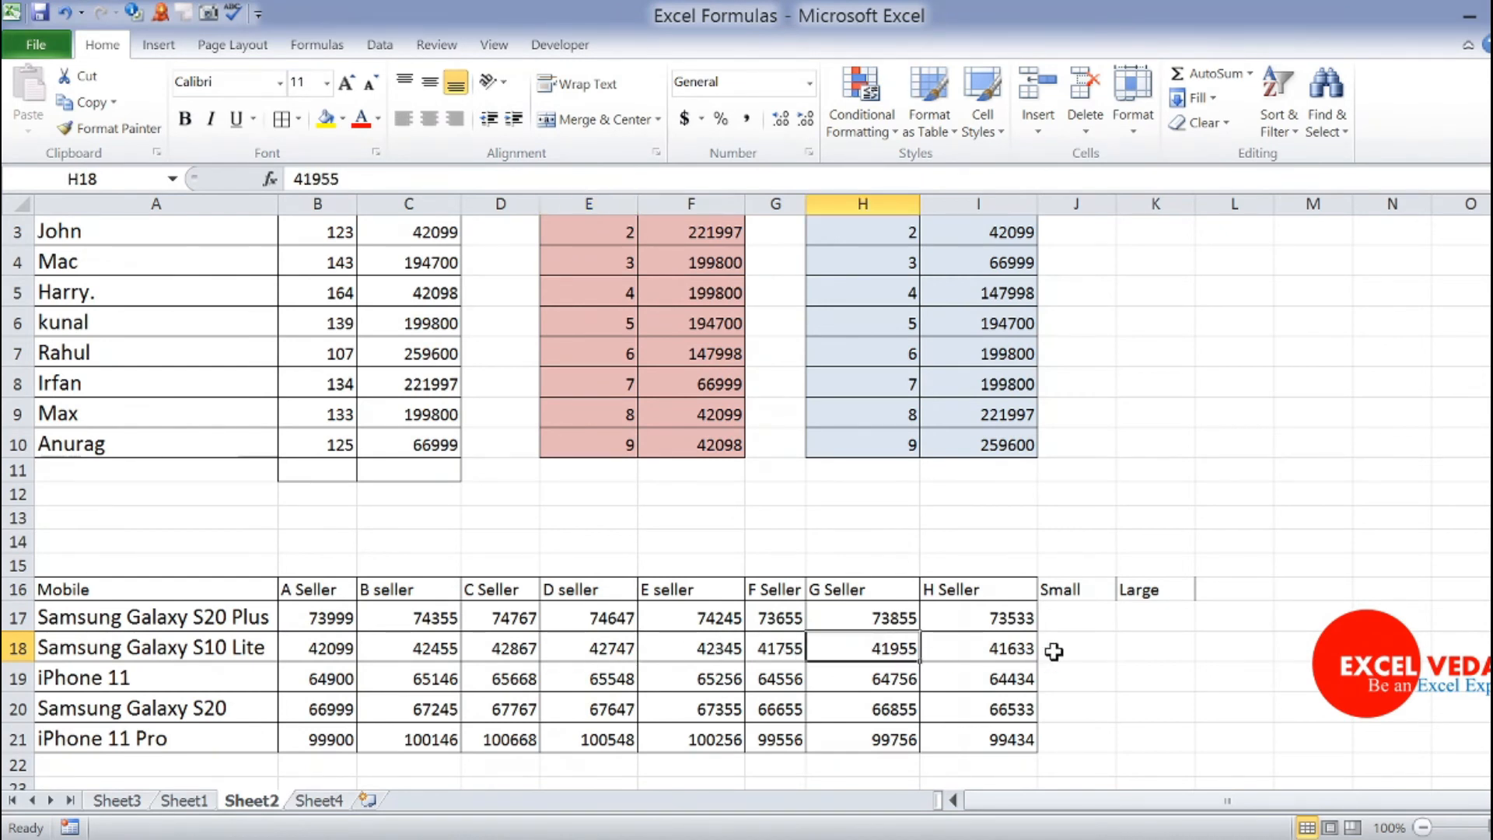
Enter =SMALL(B17:I17,1) in J17 for the Samsung Galaxy S20 Plus and check it against the H Seller price in I17.
{"action": "left_click", "coordinate": [1087, 639]}
{"action": "left_click", "coordinate": [1085, 619]}
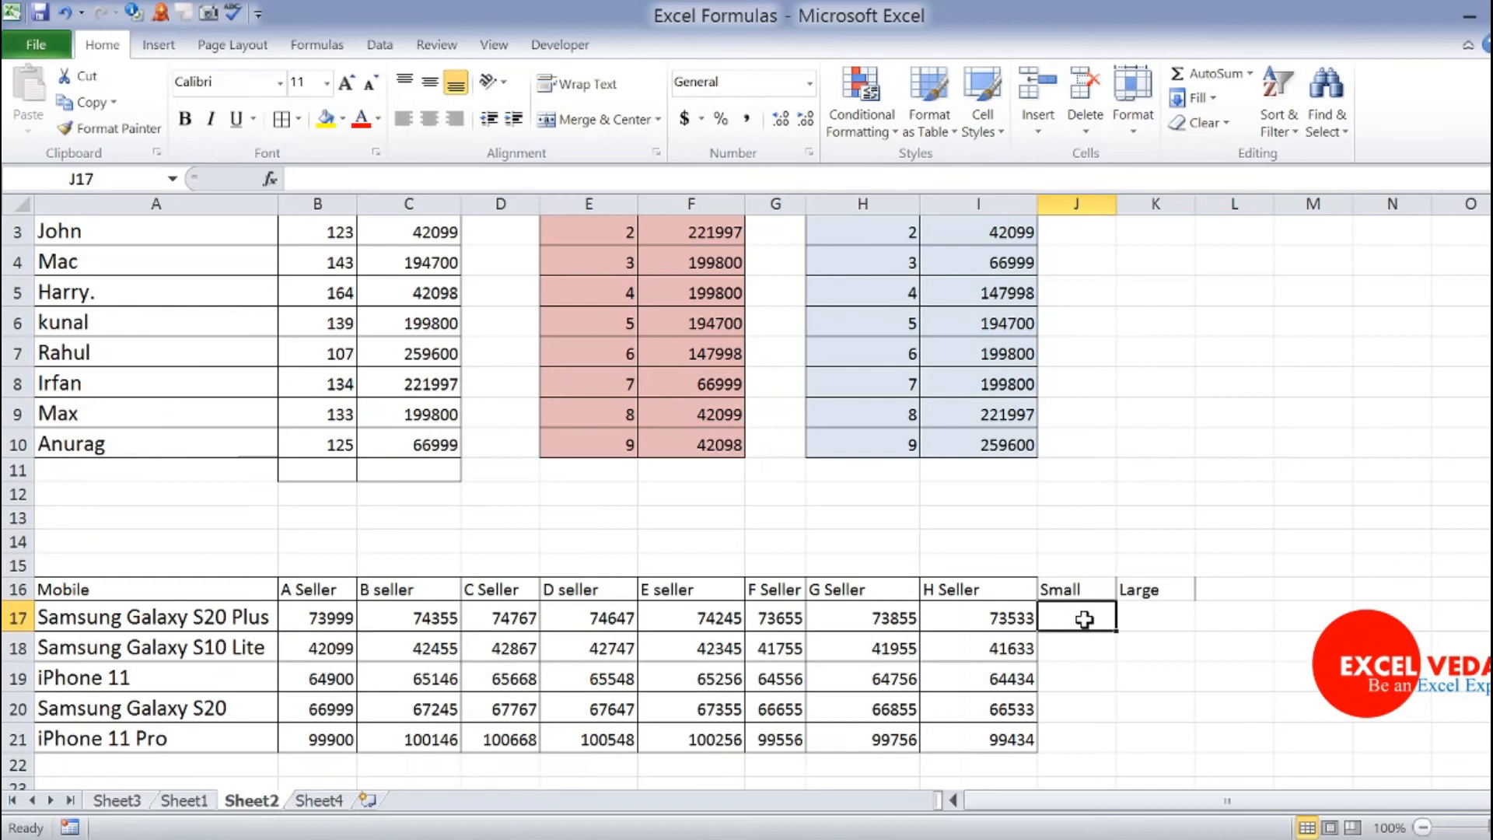
{"action": "type", "text": "="}
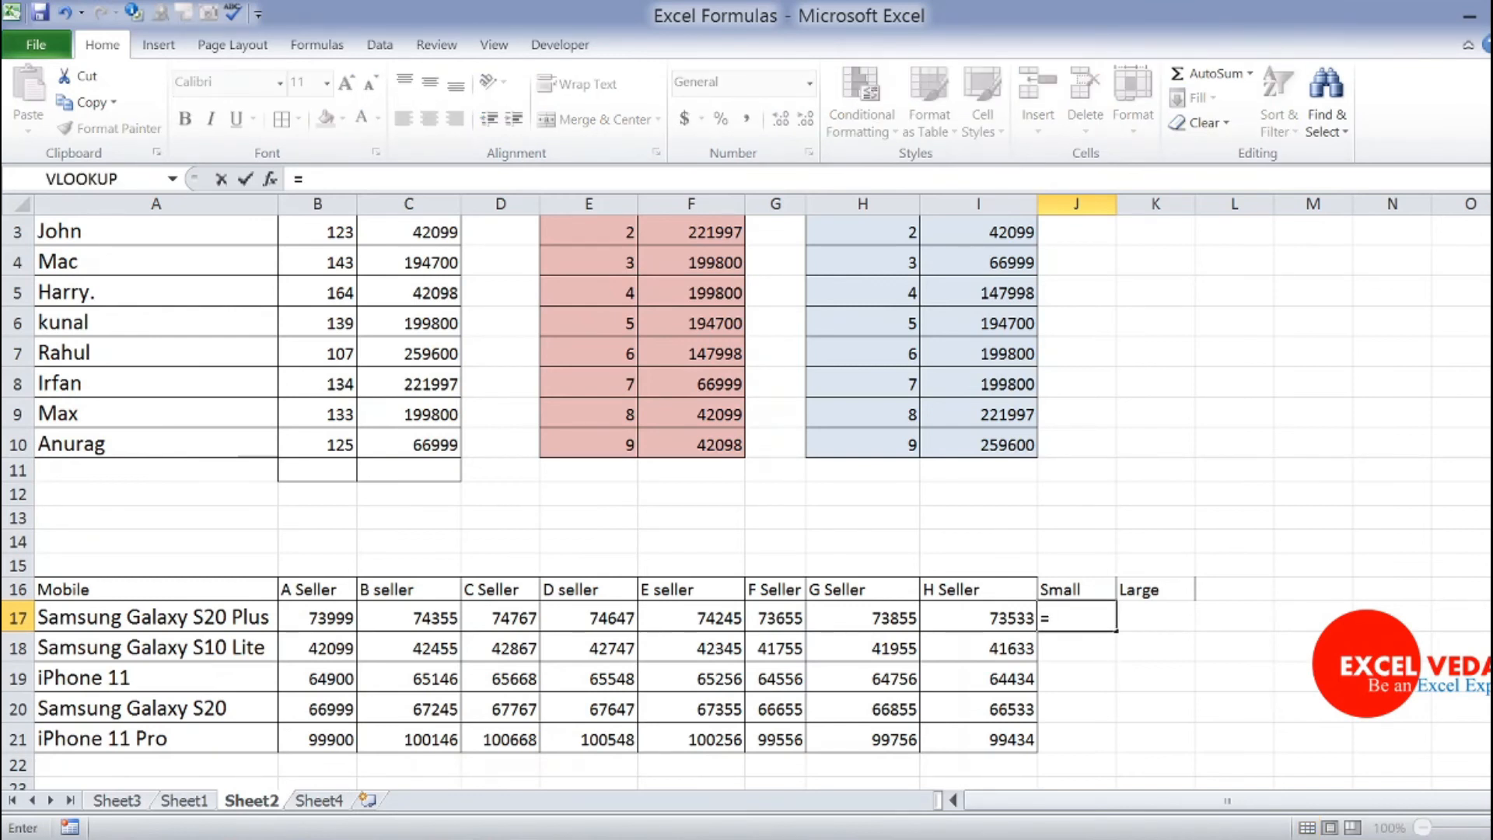
{"action": "type", "text": "small"}
{"action": "key", "text": "Tab"}
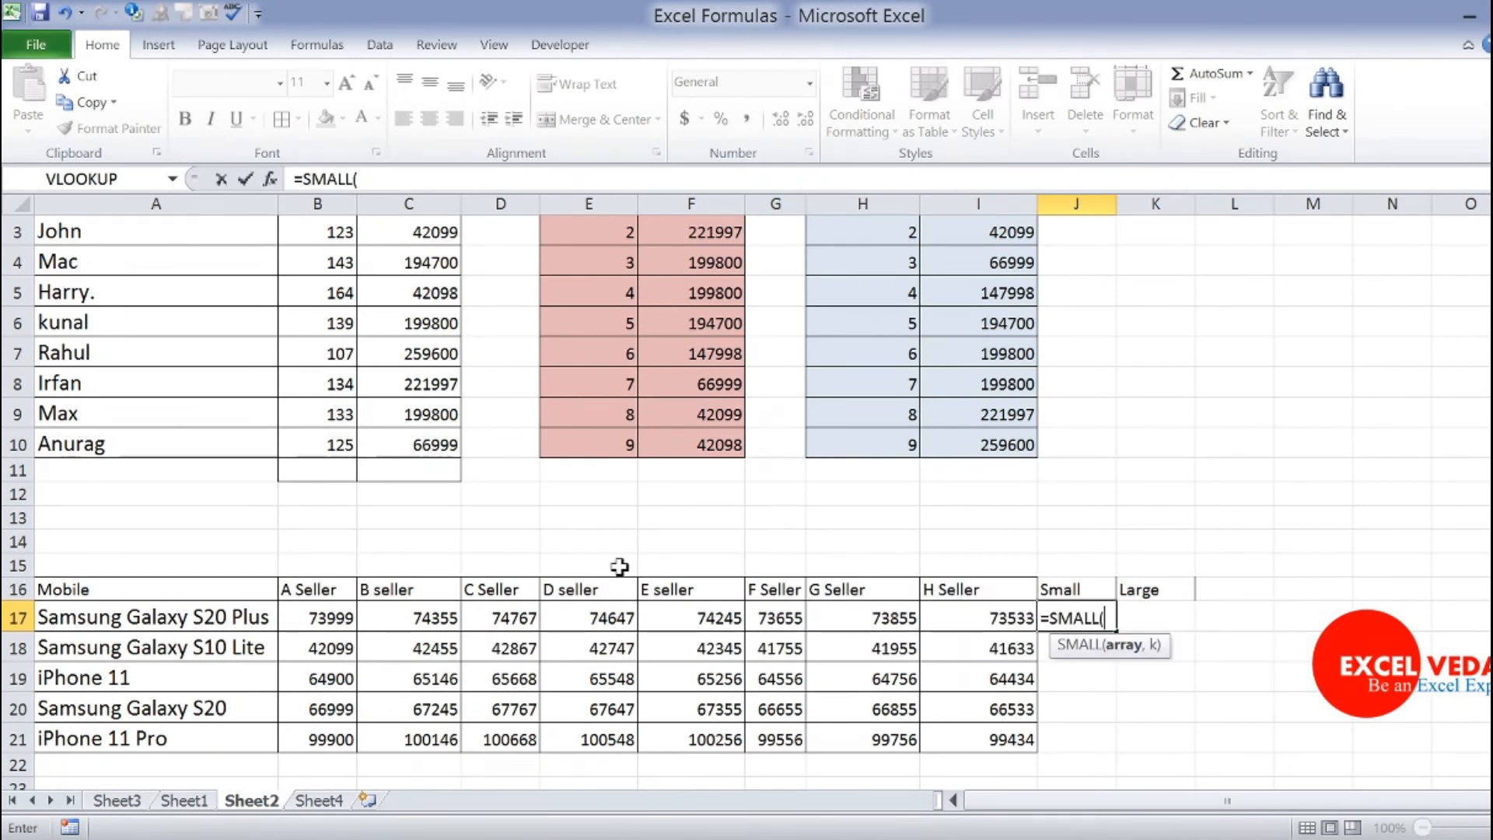
{"action": "left_click_drag", "start_coordinate": [317, 622], "coordinate": [851, 618]}
{"action": "key", "text": "shift+Right"}
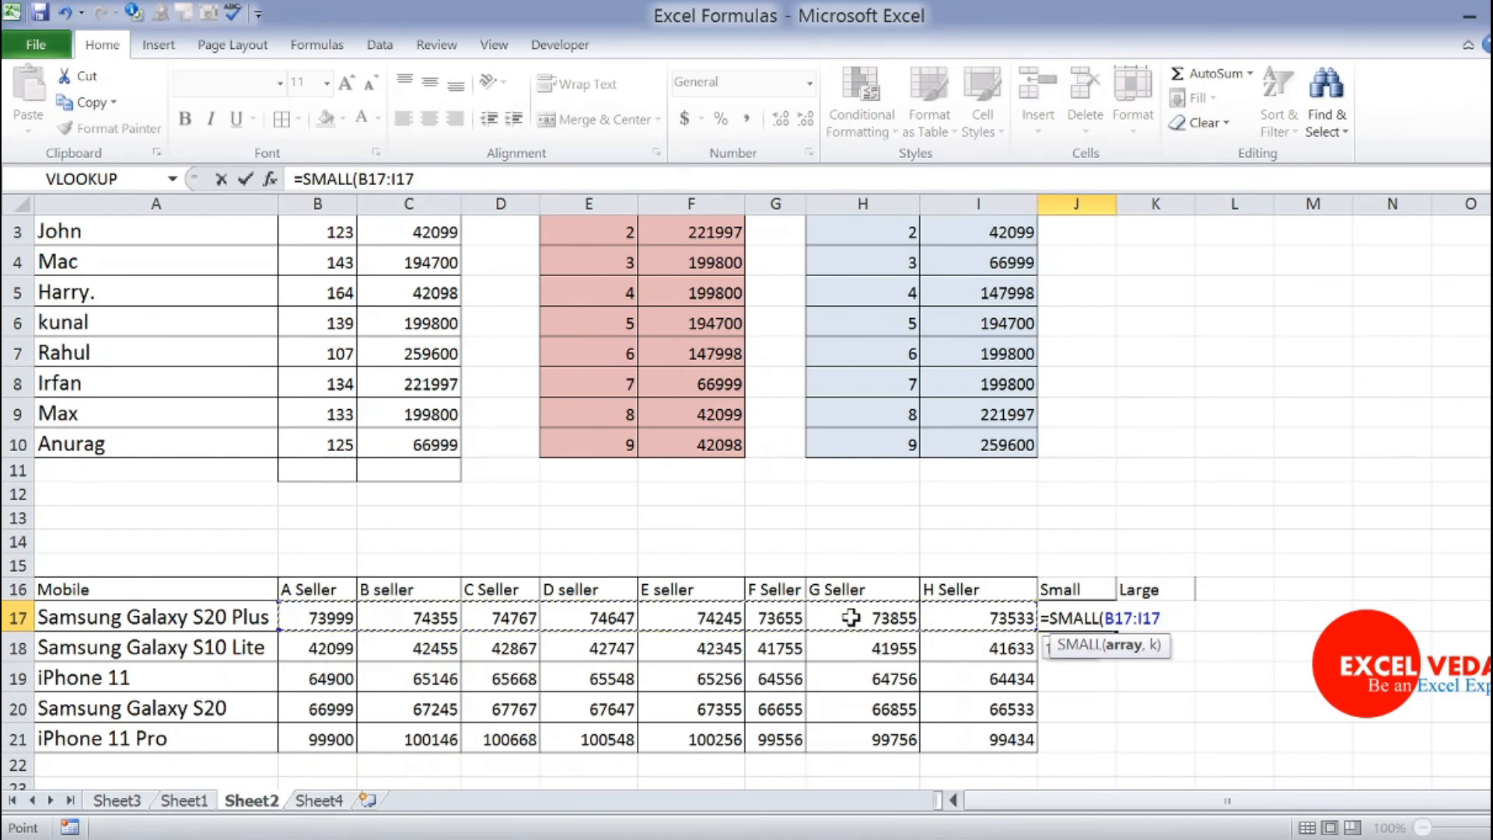
{"action": "type", "text": ",1"}
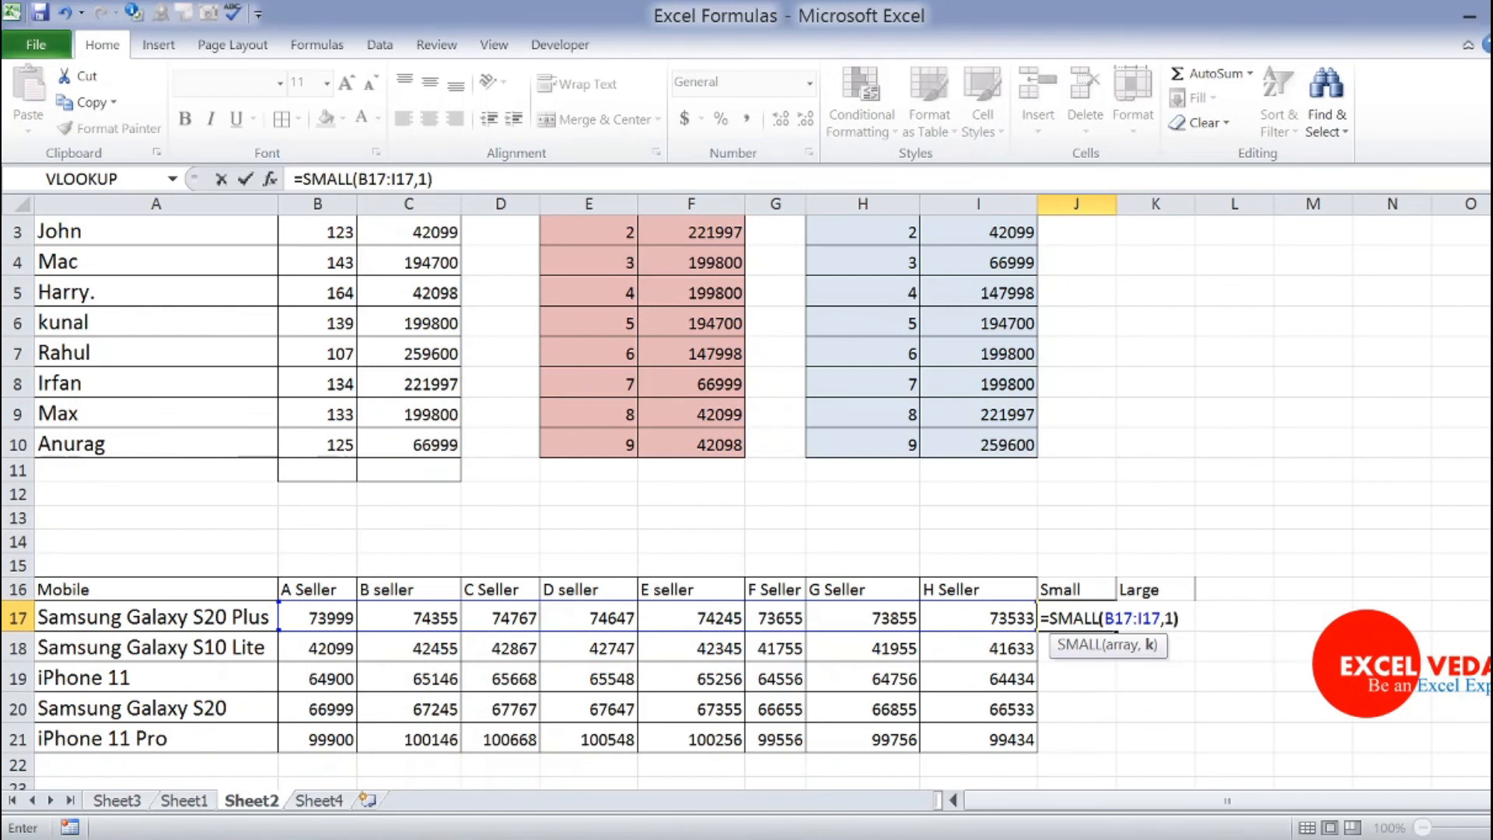
{"action": "key", "text": "Return"}
{"action": "left_click", "coordinate": [1096, 618]}
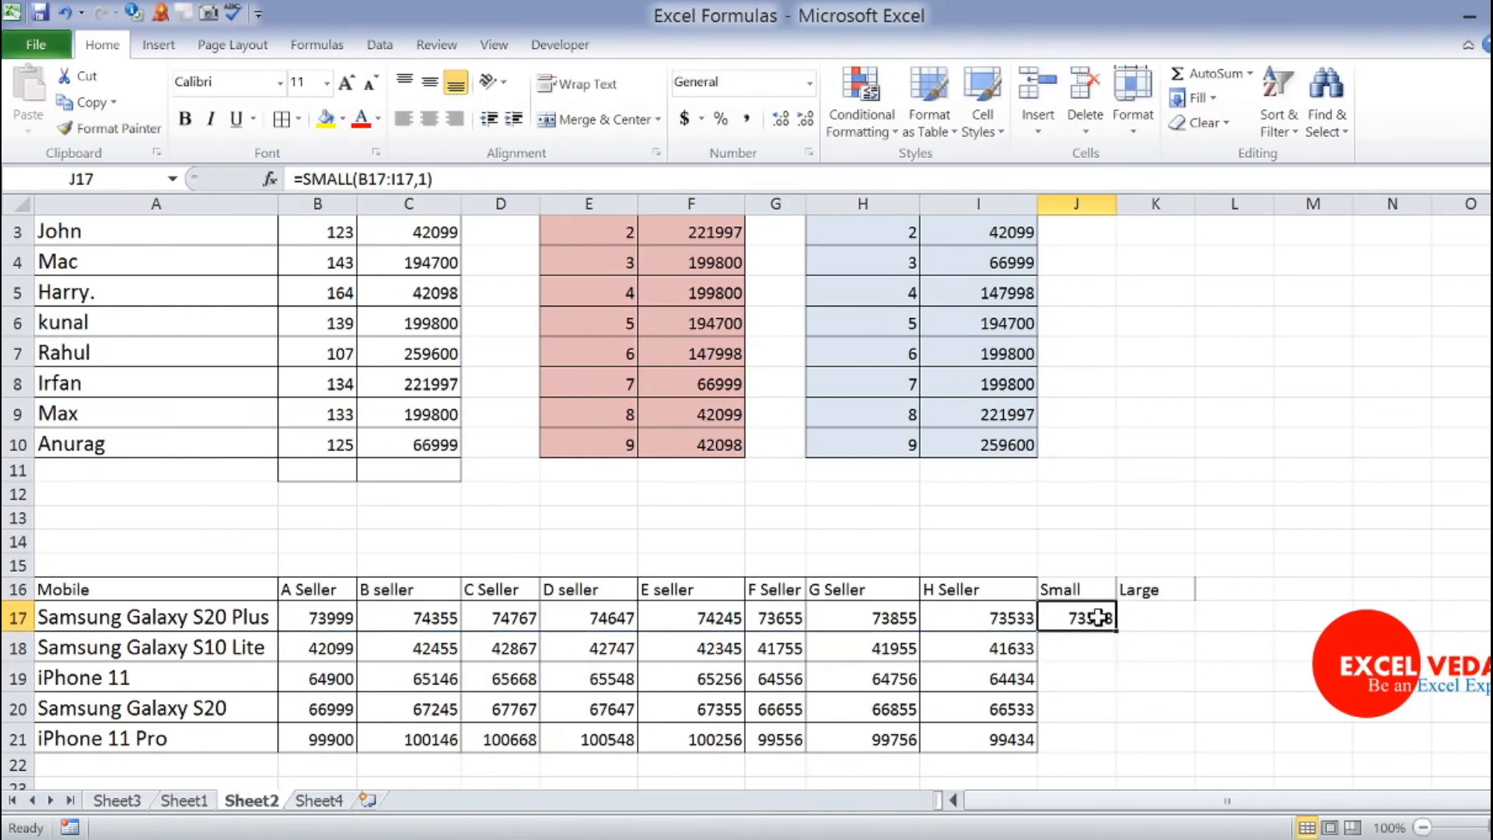
{"action": "left_click", "coordinate": [966, 615]}
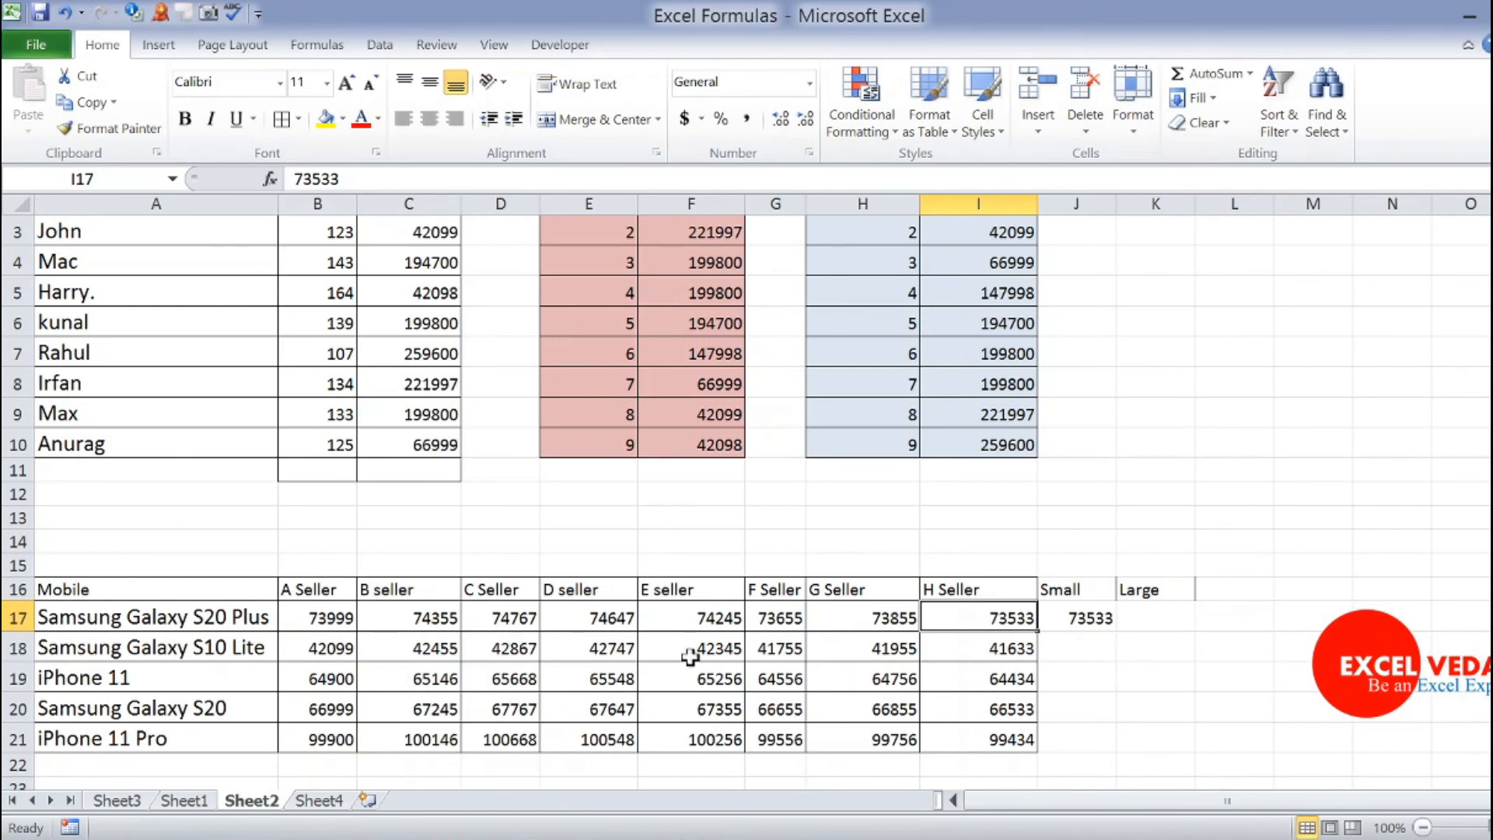
Enter =LARGE(B17:I17,1) in K17 for the Samsung Galaxy S20 Plus and check it against the C Seller price in D17.
{"action": "left_click", "coordinate": [1148, 622]}
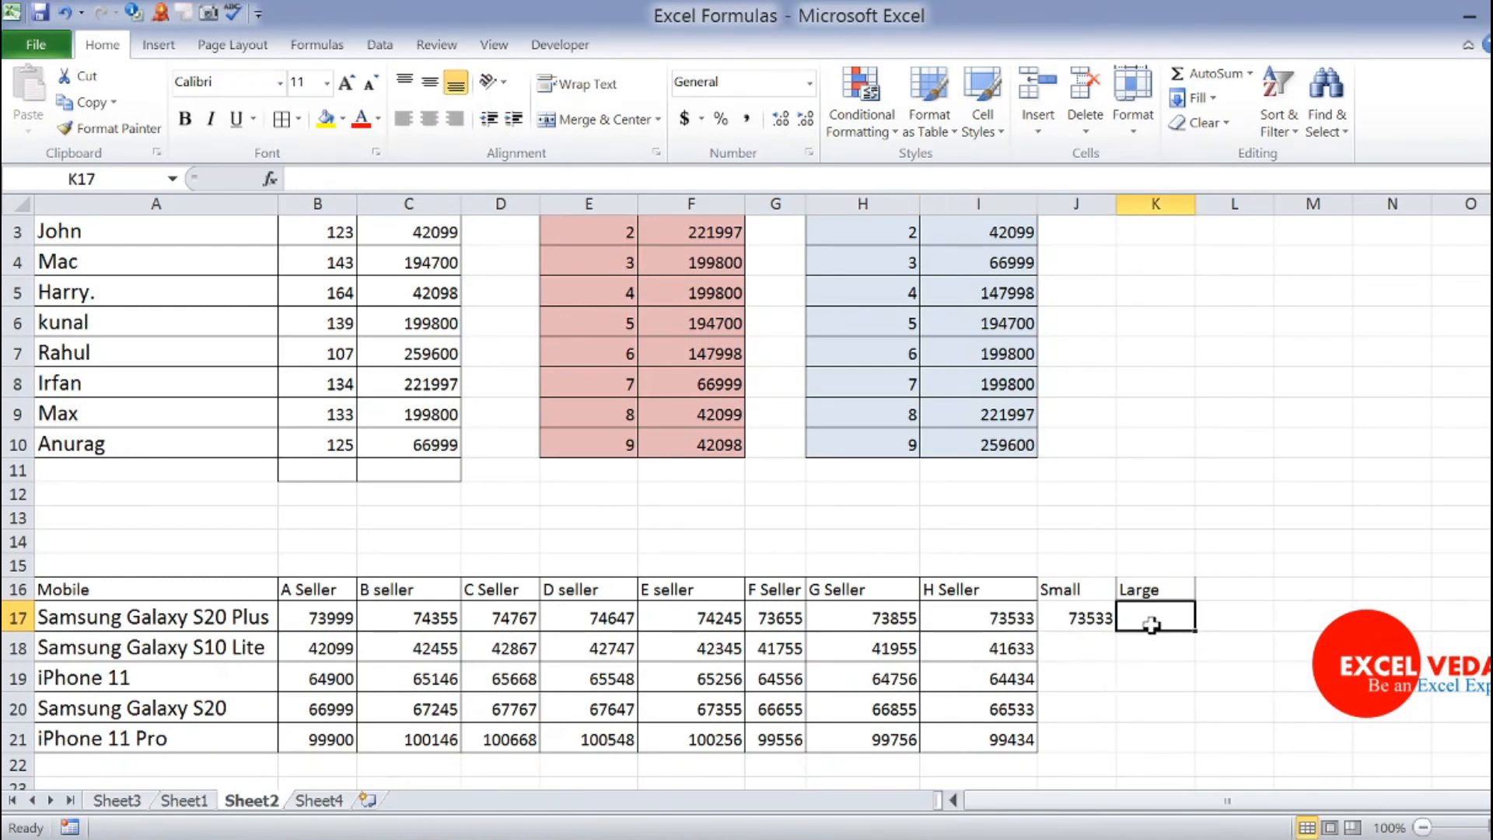
{"action": "type", "text": "=larg"}
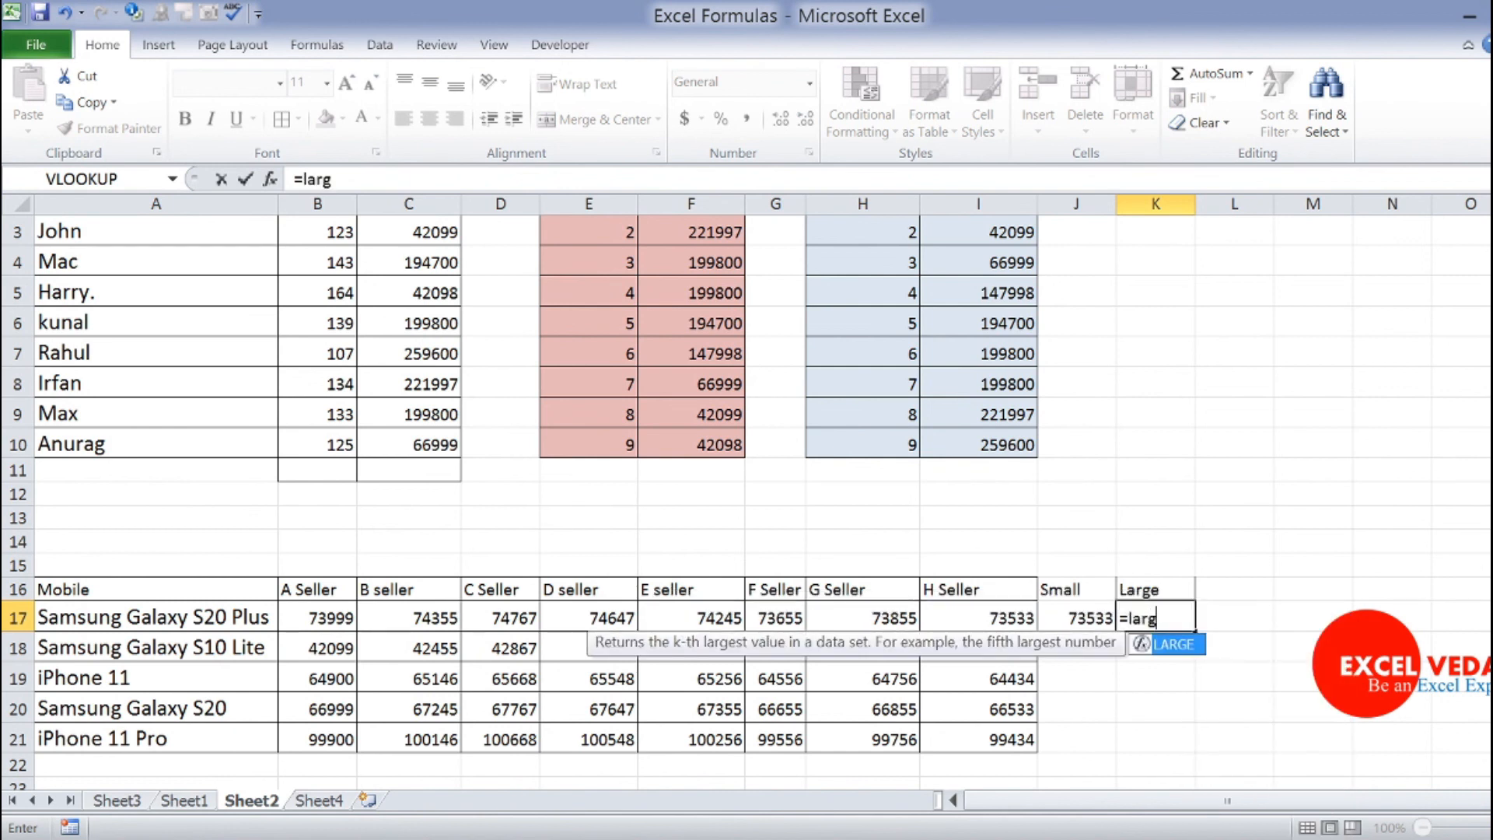
{"action": "key", "text": "Tab"}
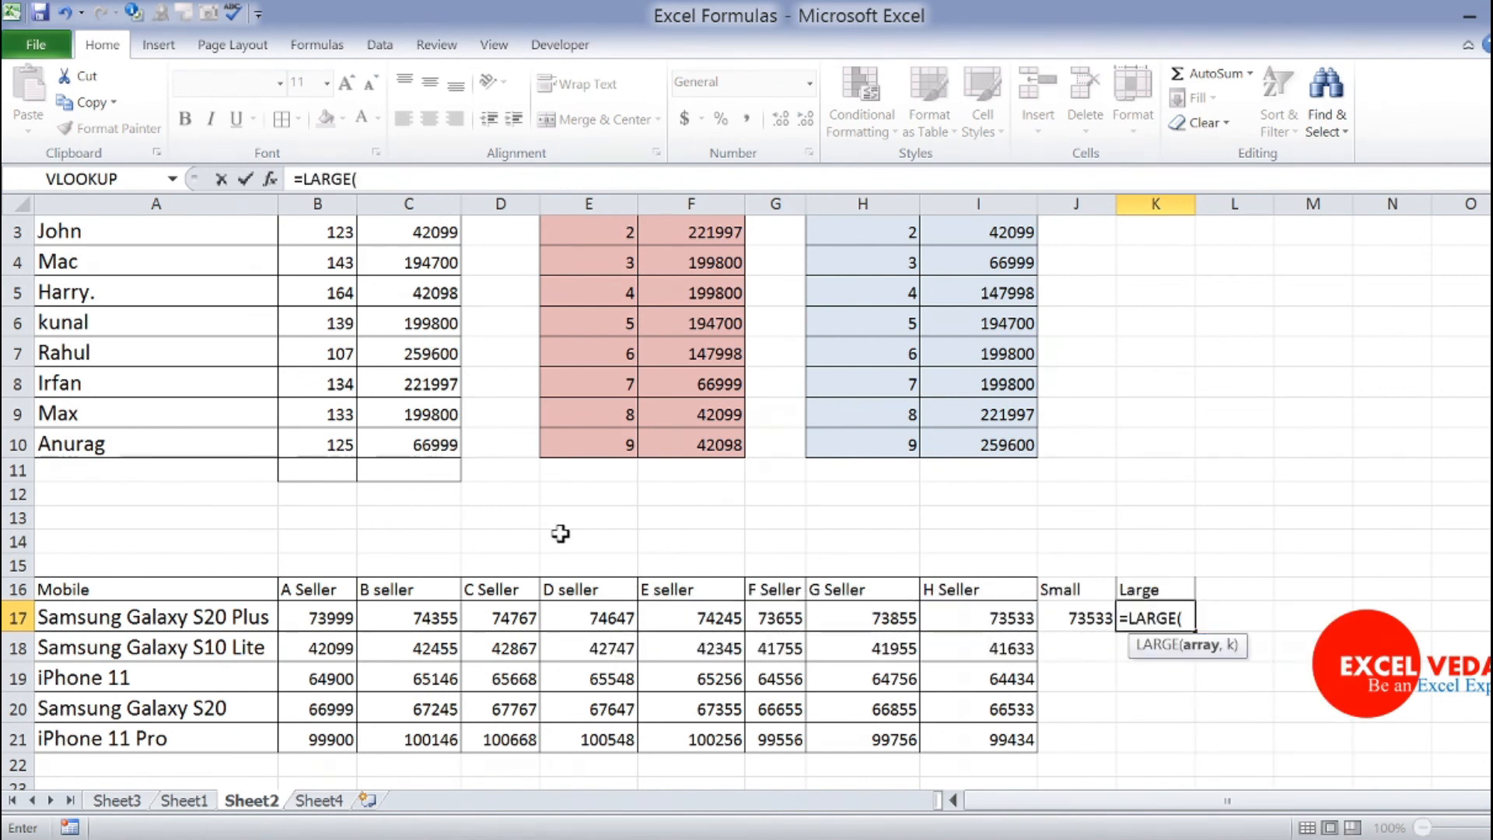
{"action": "left_click_drag", "start_coordinate": [333, 617], "coordinate": [955, 616]}
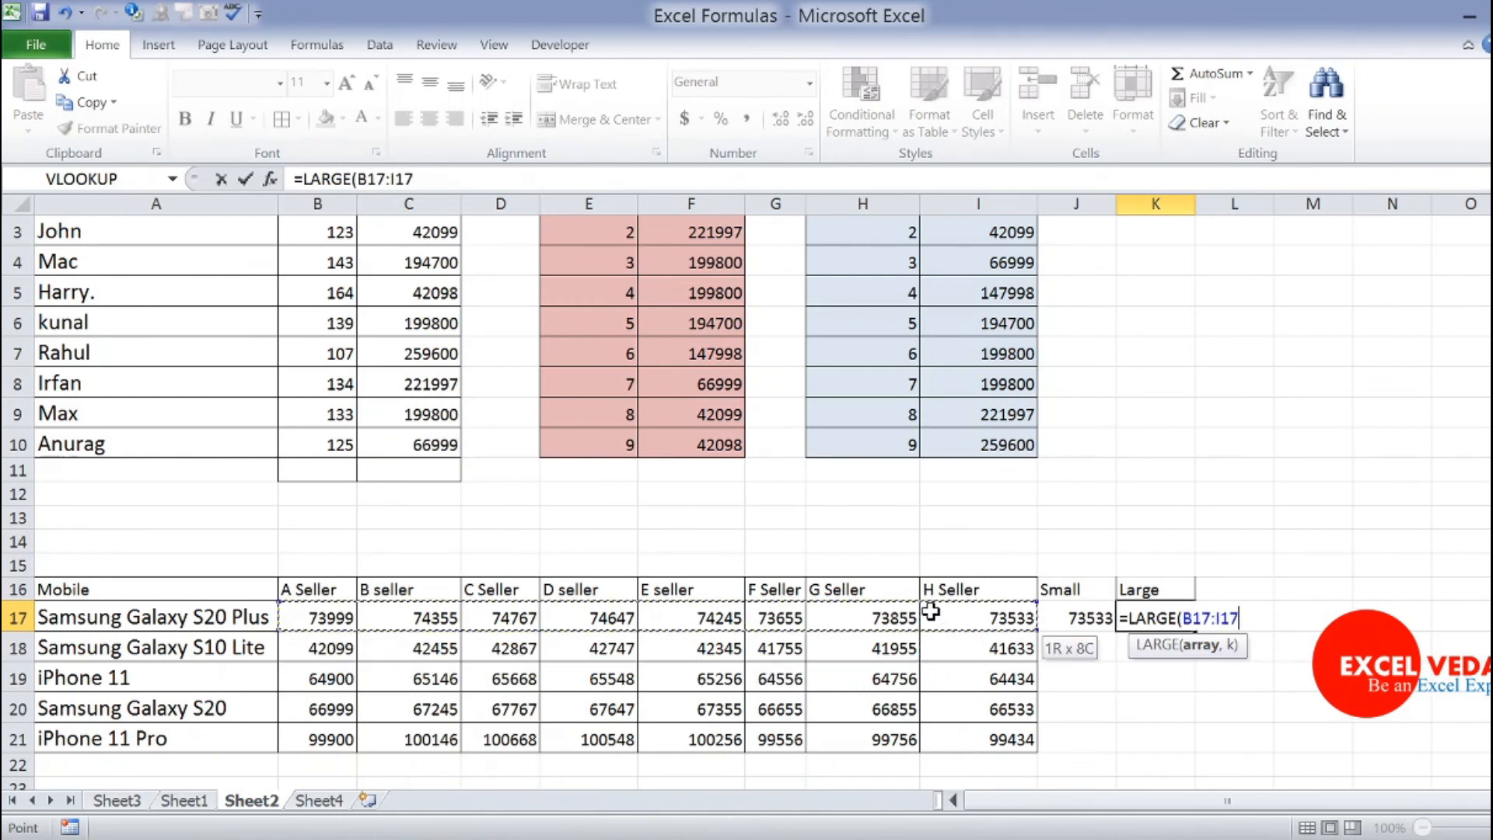
{"action": "type", "text": ","}
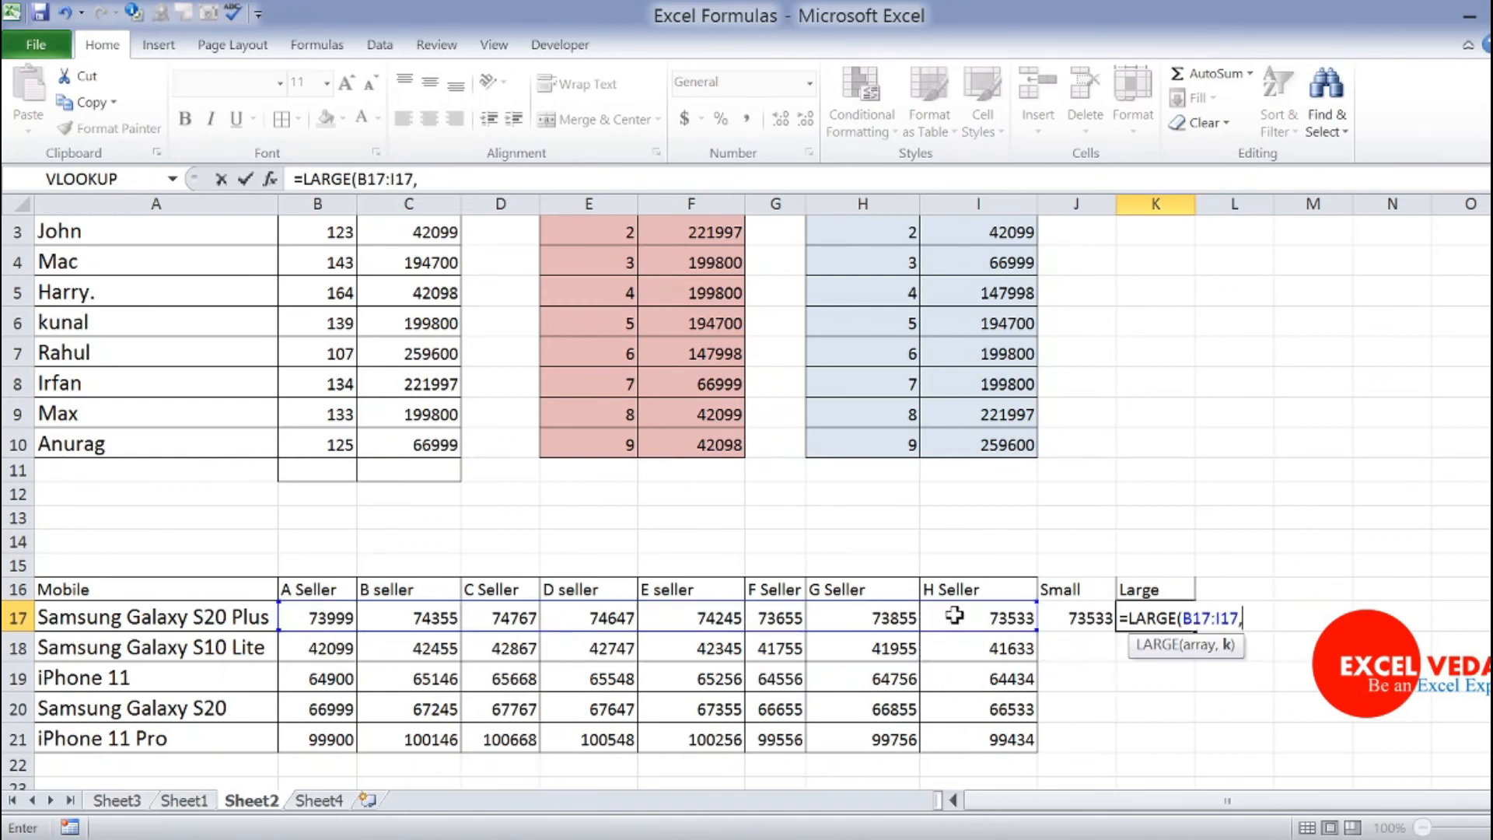
{"action": "type", "text": "1)"}
{"action": "key", "text": "Return"}
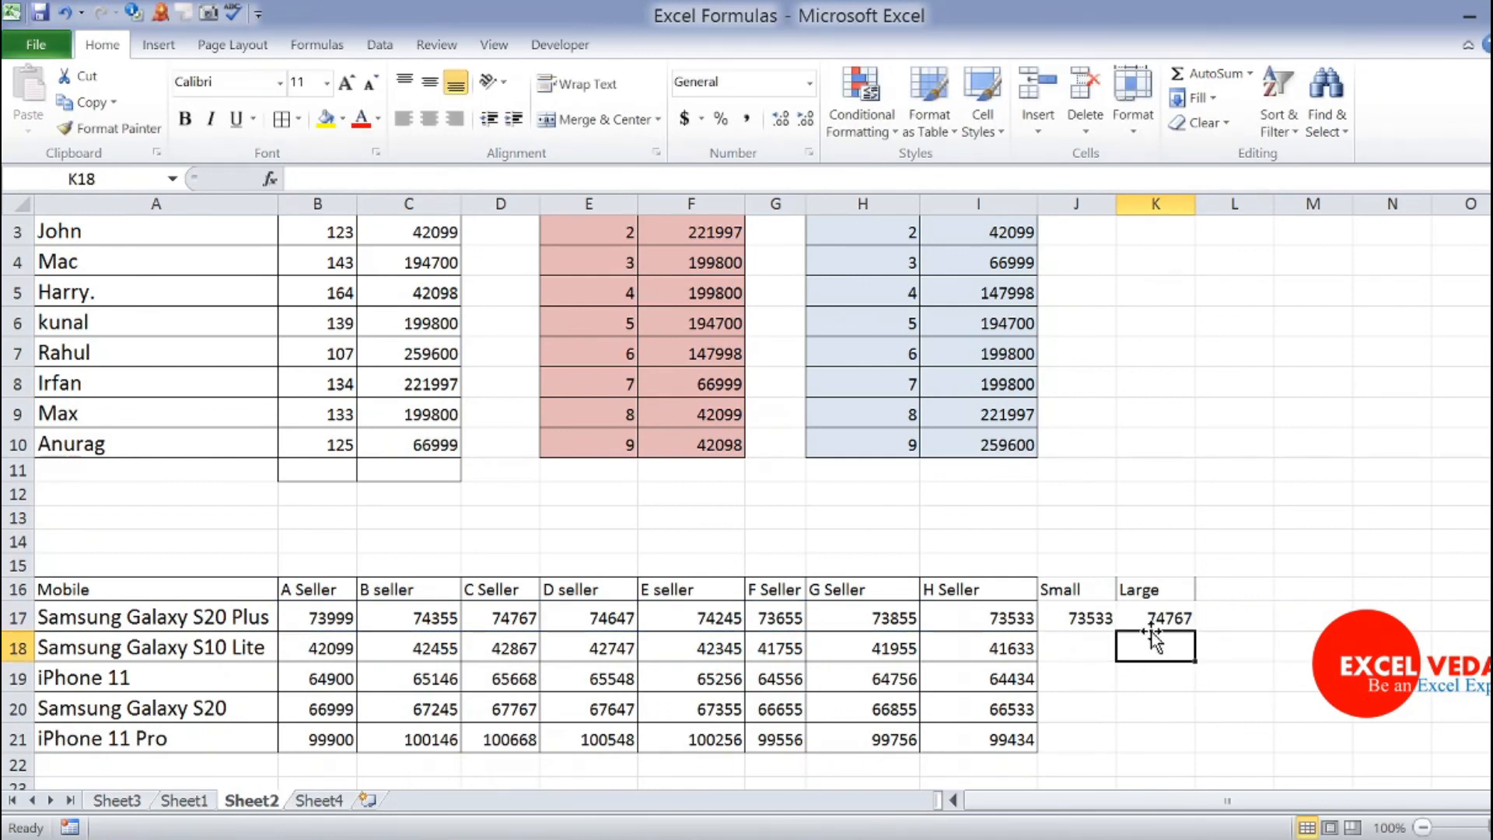
{"action": "left_click", "coordinate": [508, 620]}
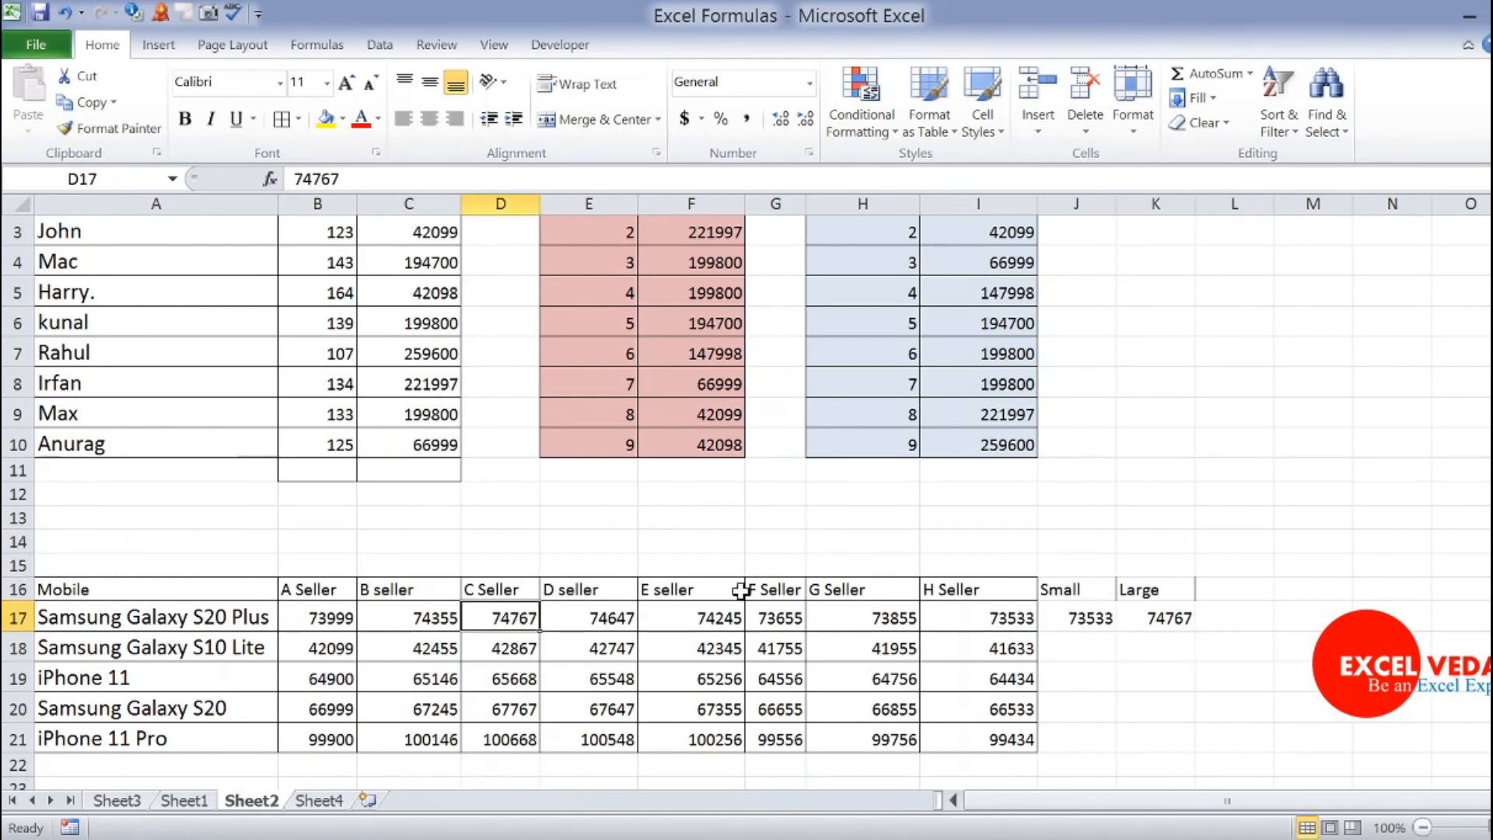
Copy the SMALL and LARGE formulas from J17:K17 down through row 21.
{"action": "left_click_drag", "start_coordinate": [1091, 620], "coordinate": [1174, 619]}
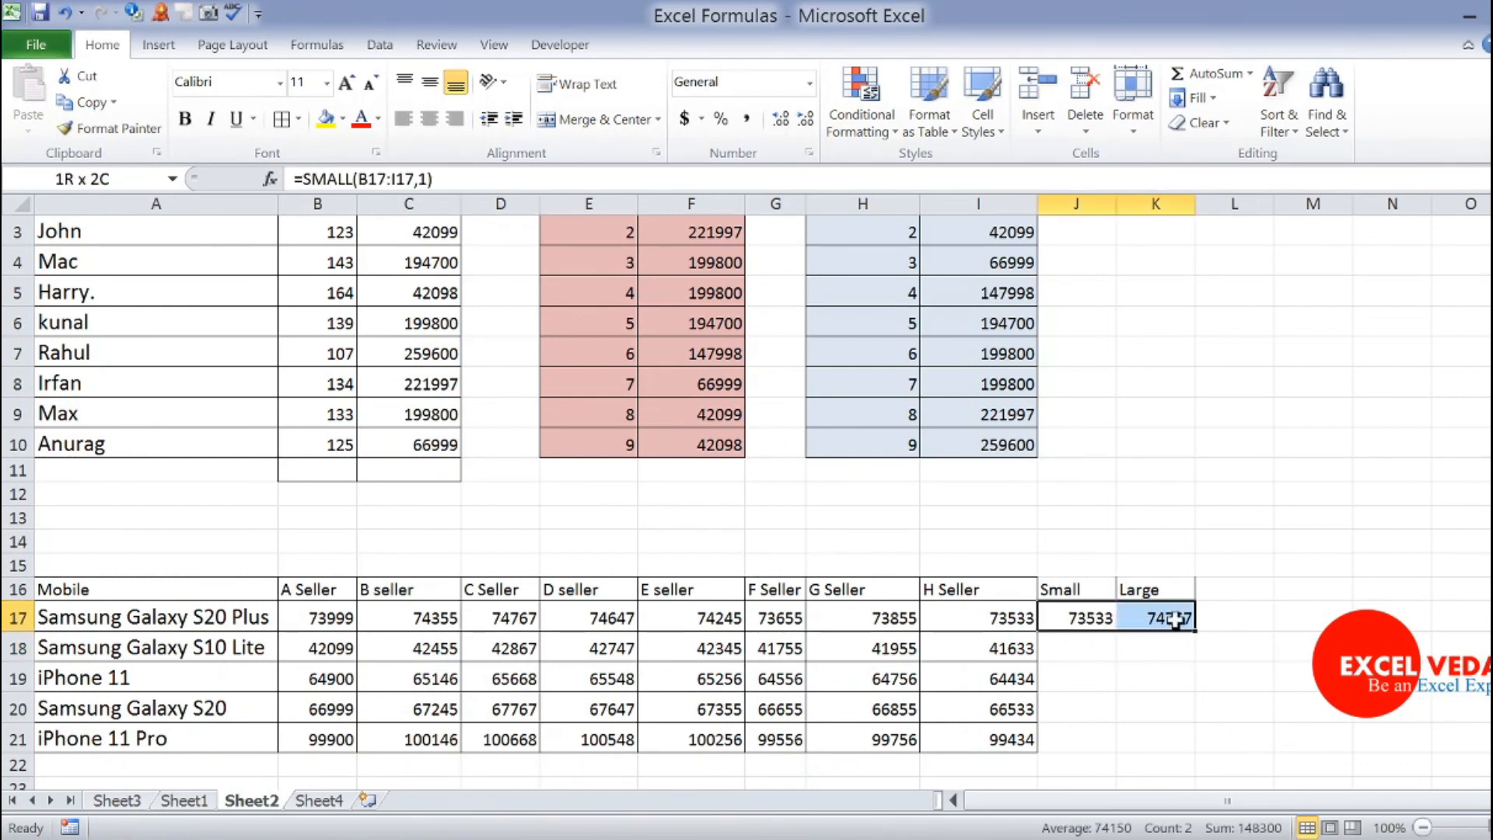
{"action": "key", "text": "ctrl+c"}
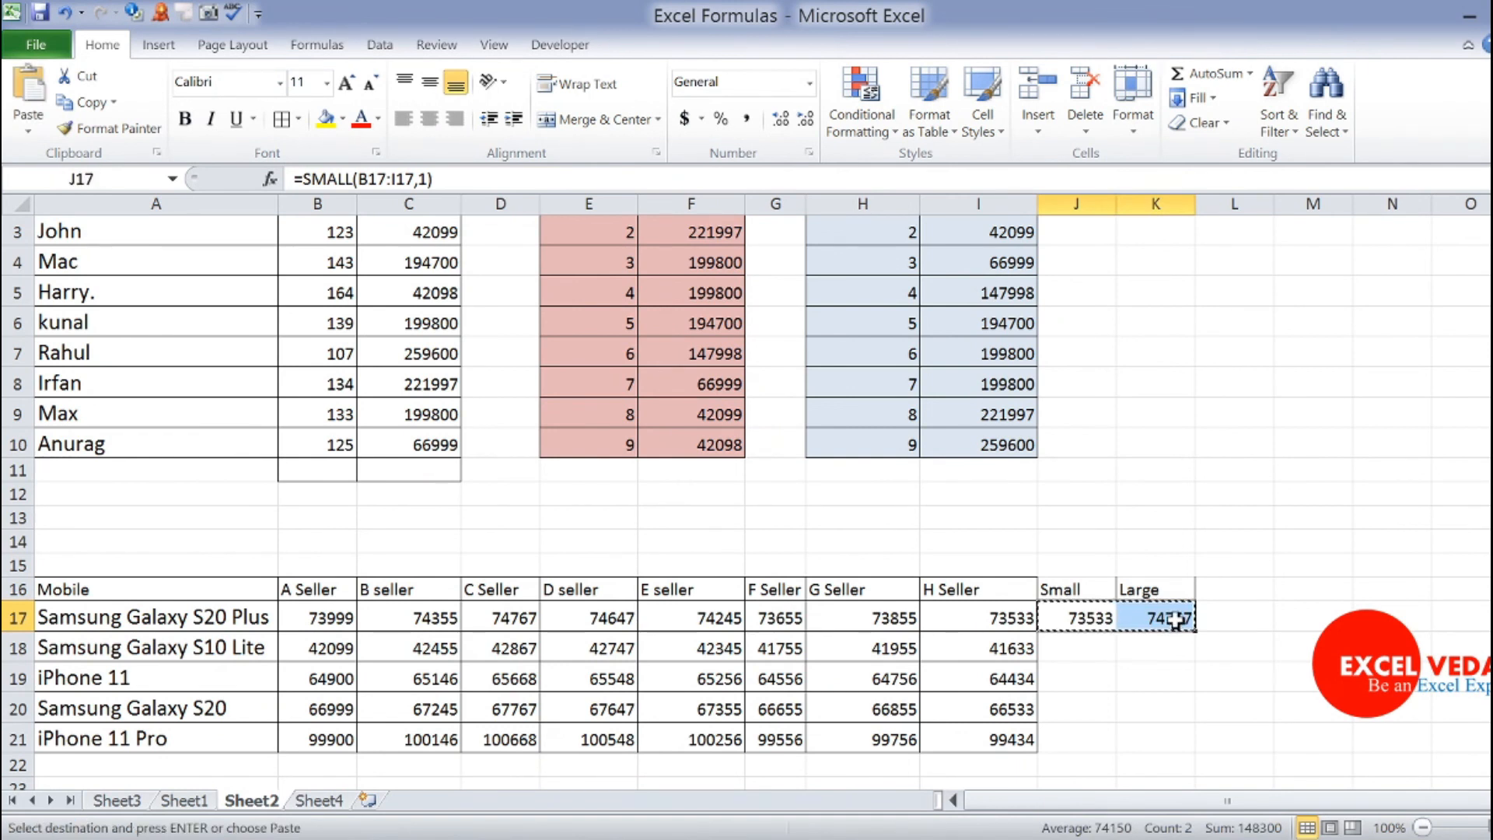
{"action": "key", "text": "shift+Down"}
{"action": "key", "text": "shift+Down"}
{"action": "key", "text": "shift+Down"}
{"action": "key", "text": "shift+Down"}
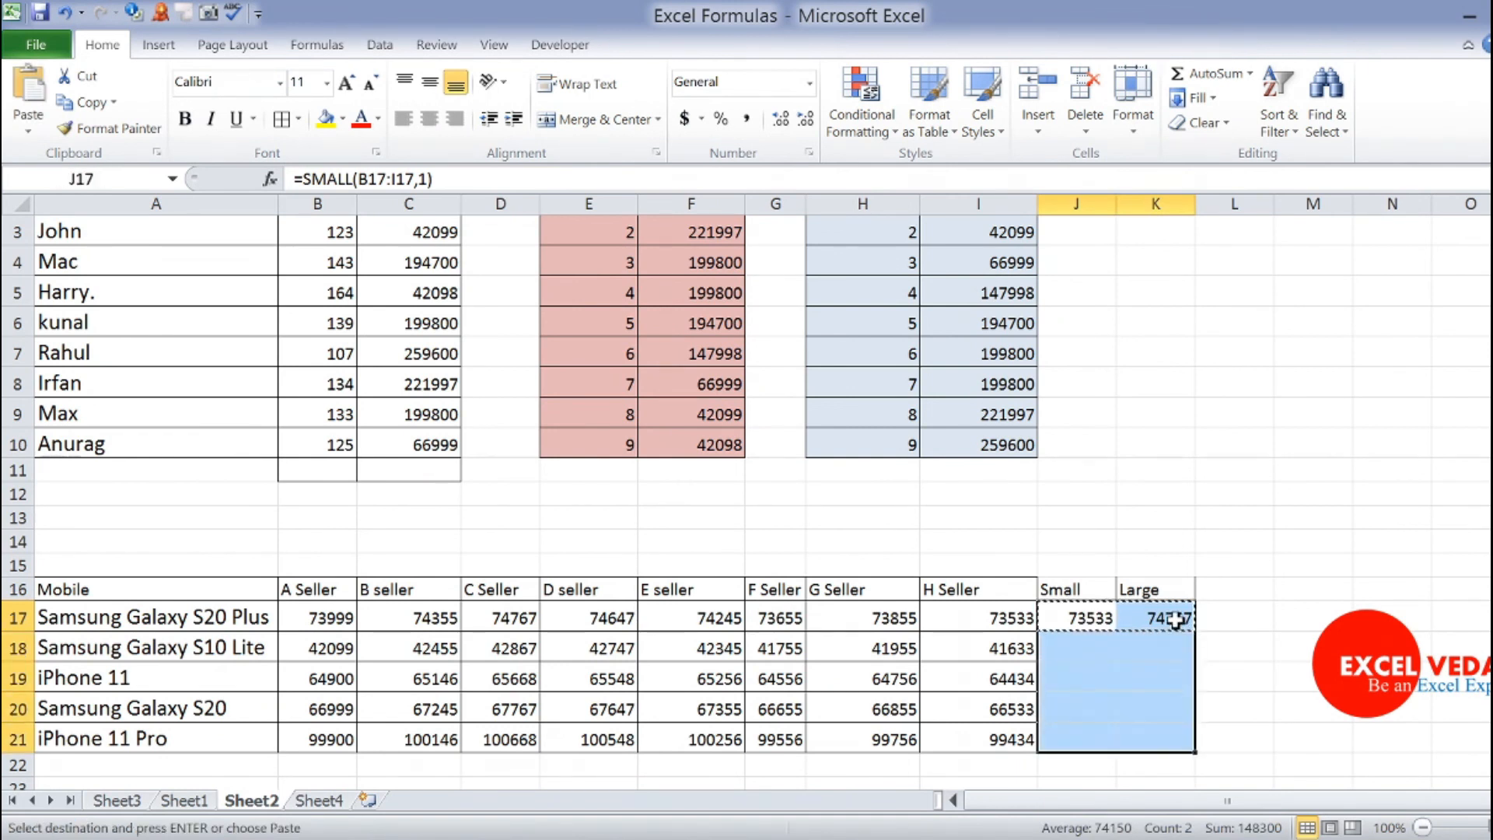
{"action": "key", "text": "Return"}
Inspect the SMALL formulas in J17 and J18 to see which row range each one references.
{"action": "left_click", "coordinate": [1077, 607]}
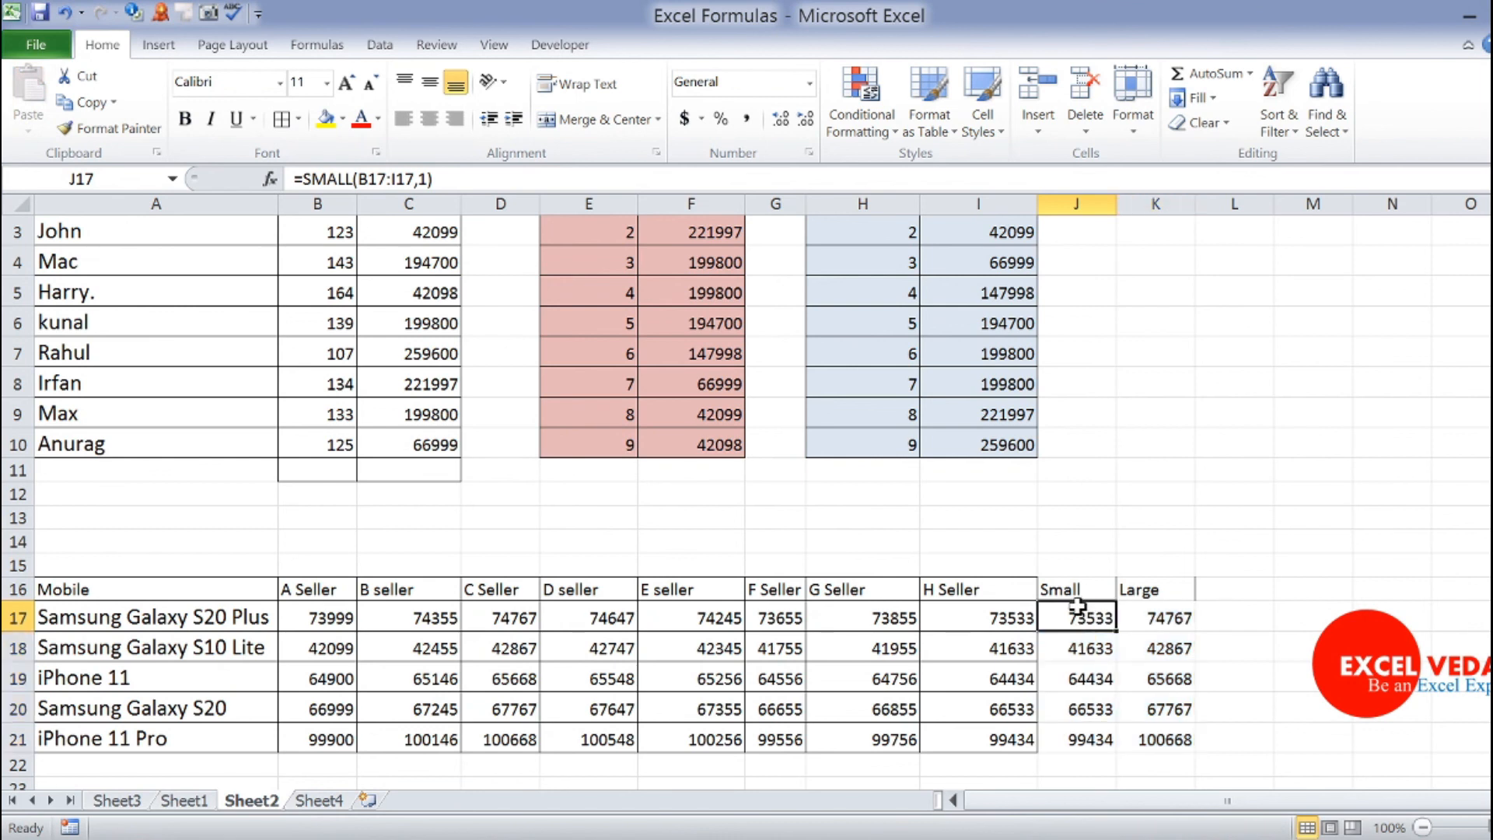
{"action": "double_click", "coordinate": [1076, 606]}
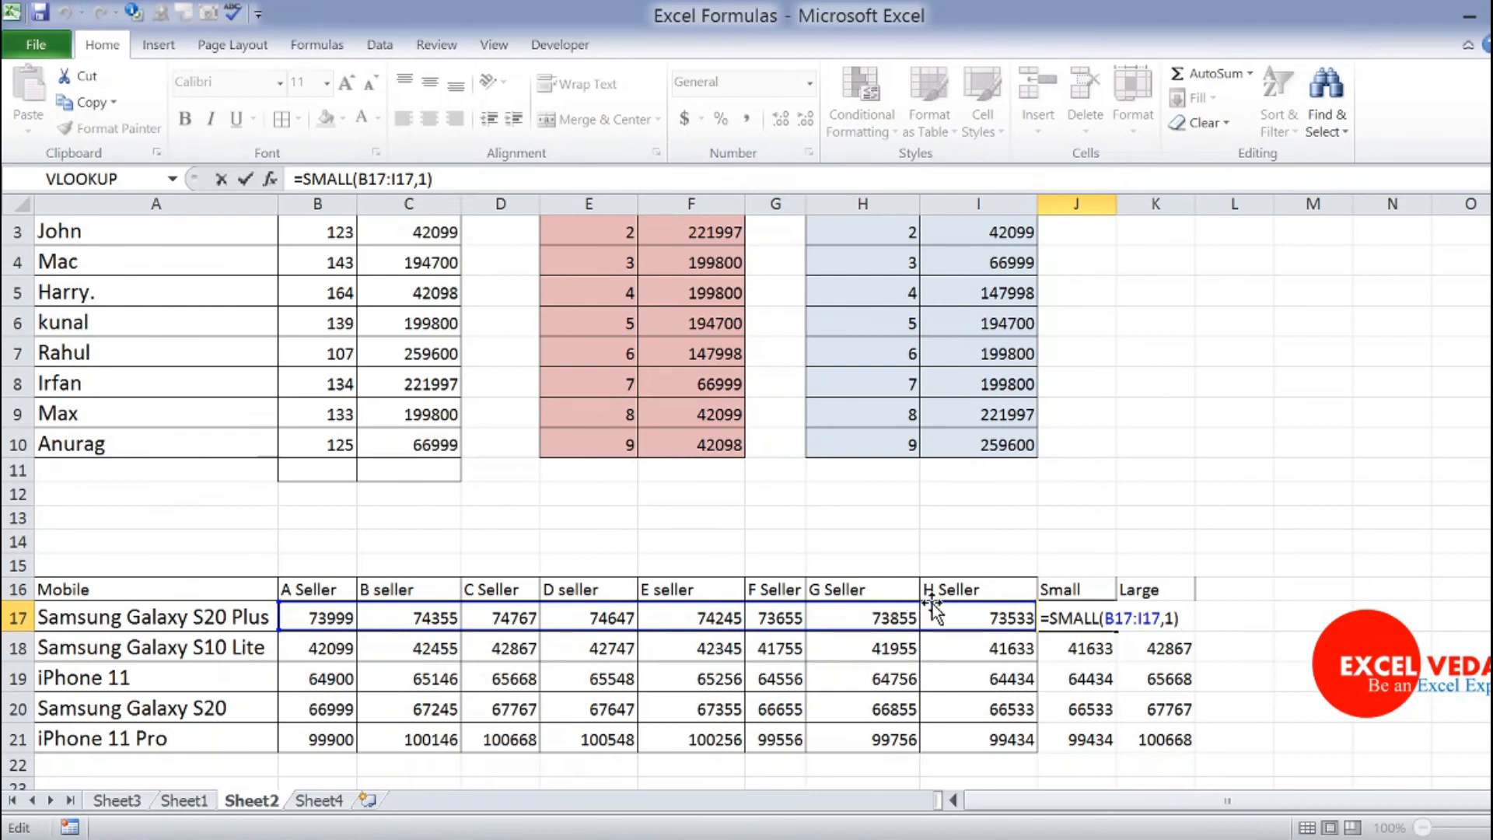
{"action": "left_click", "coordinate": [1263, 509]}
{"action": "left_click", "coordinate": [1111, 619]}
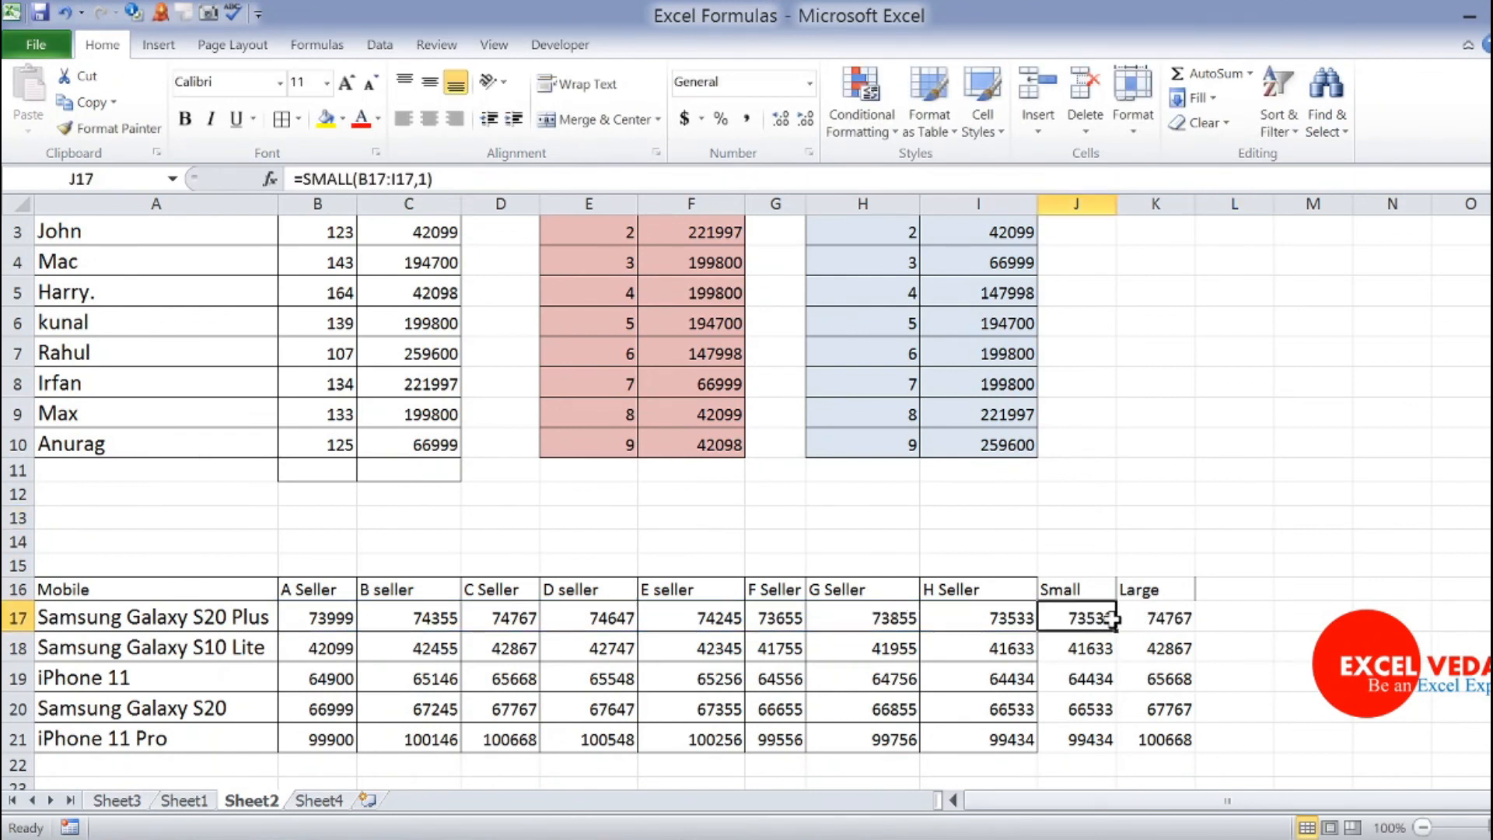
{"action": "key", "text": "ctrl+c"}
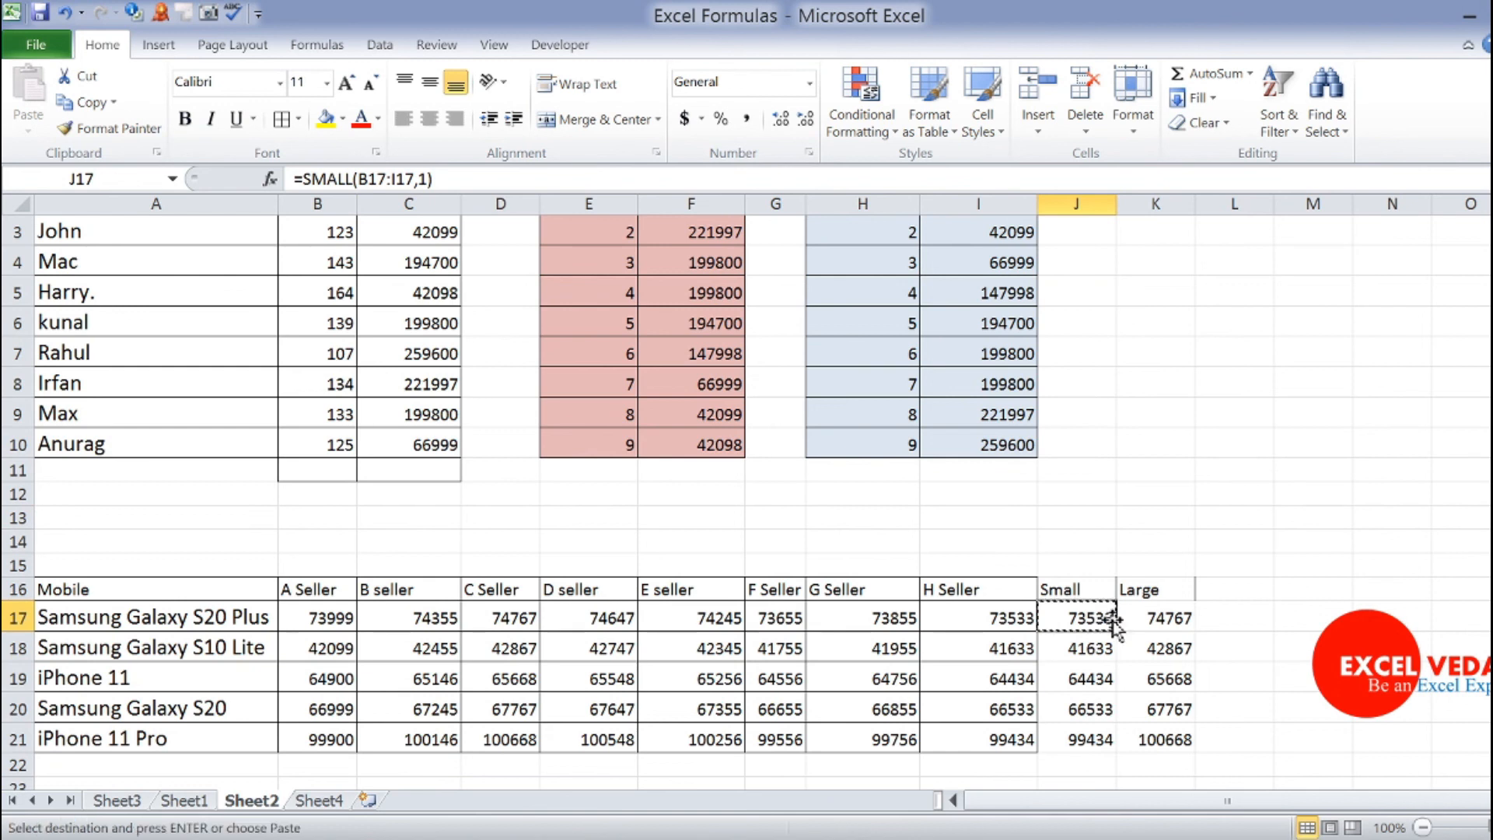
{"action": "key", "text": "Escape"}
{"action": "key", "text": "Down"}
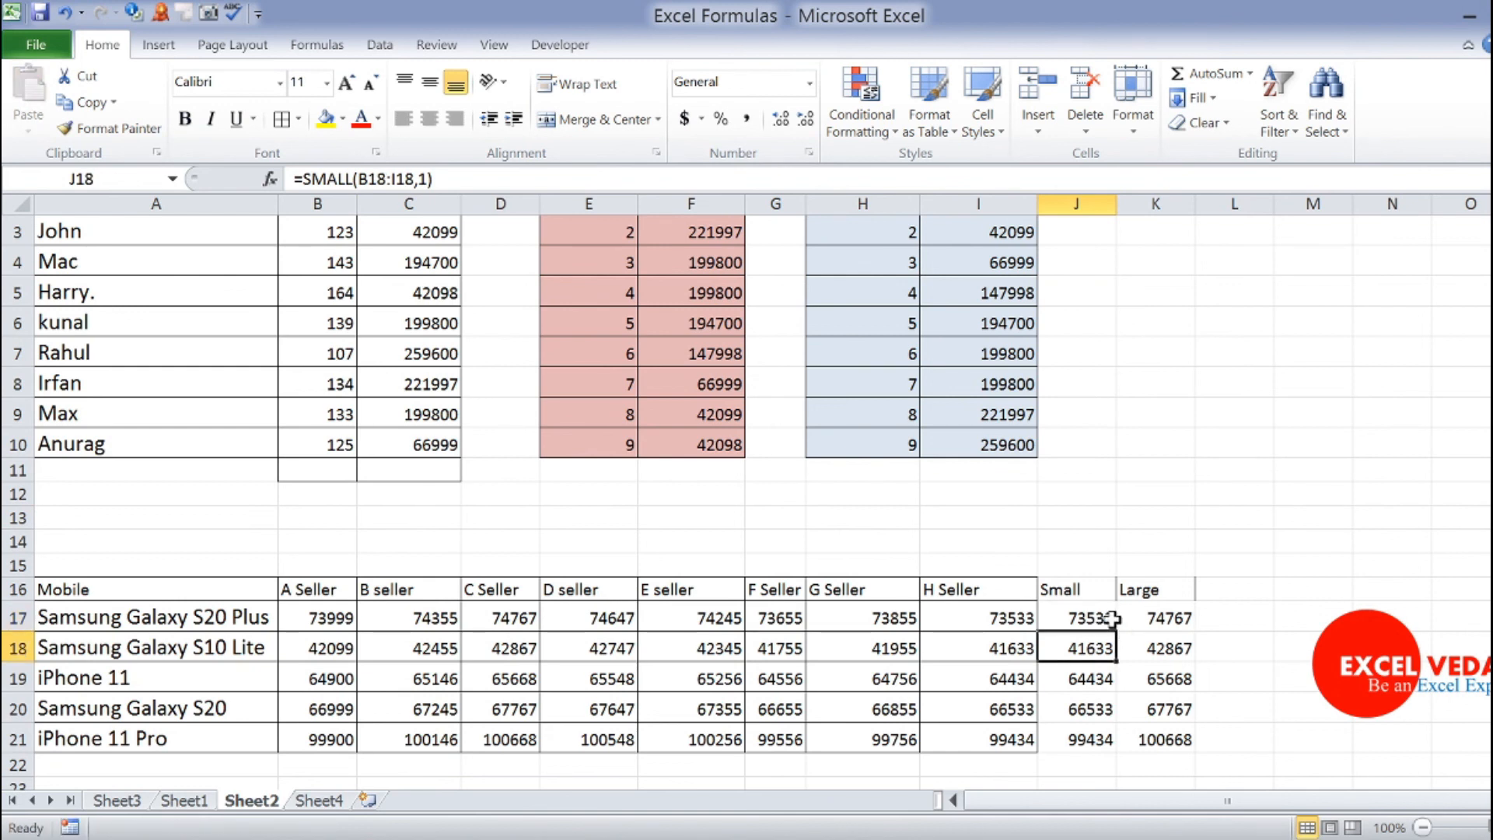
{"action": "key", "text": "F2"}
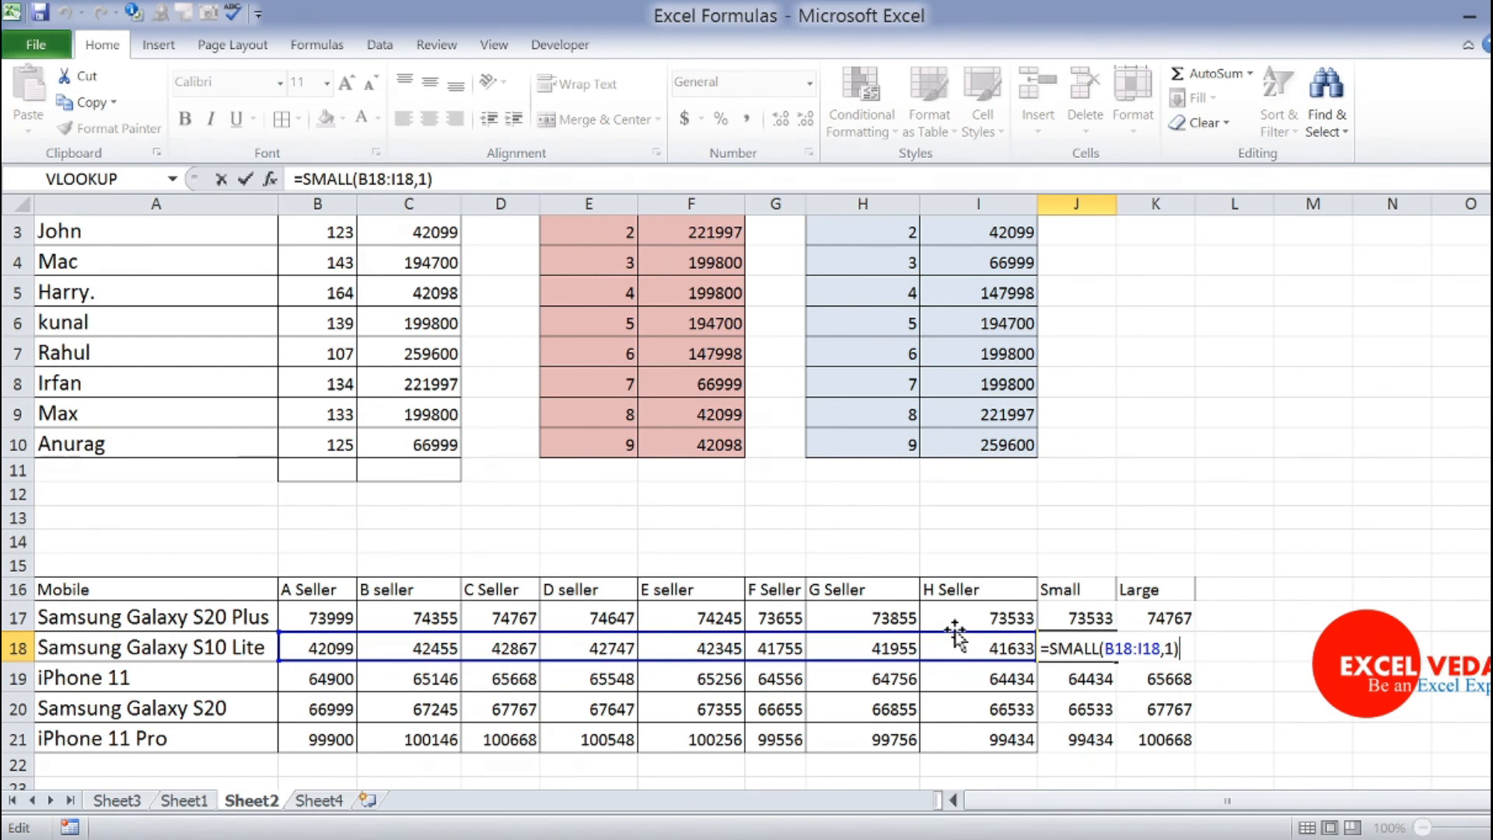
{"action": "key", "text": "ctrl+Return"}
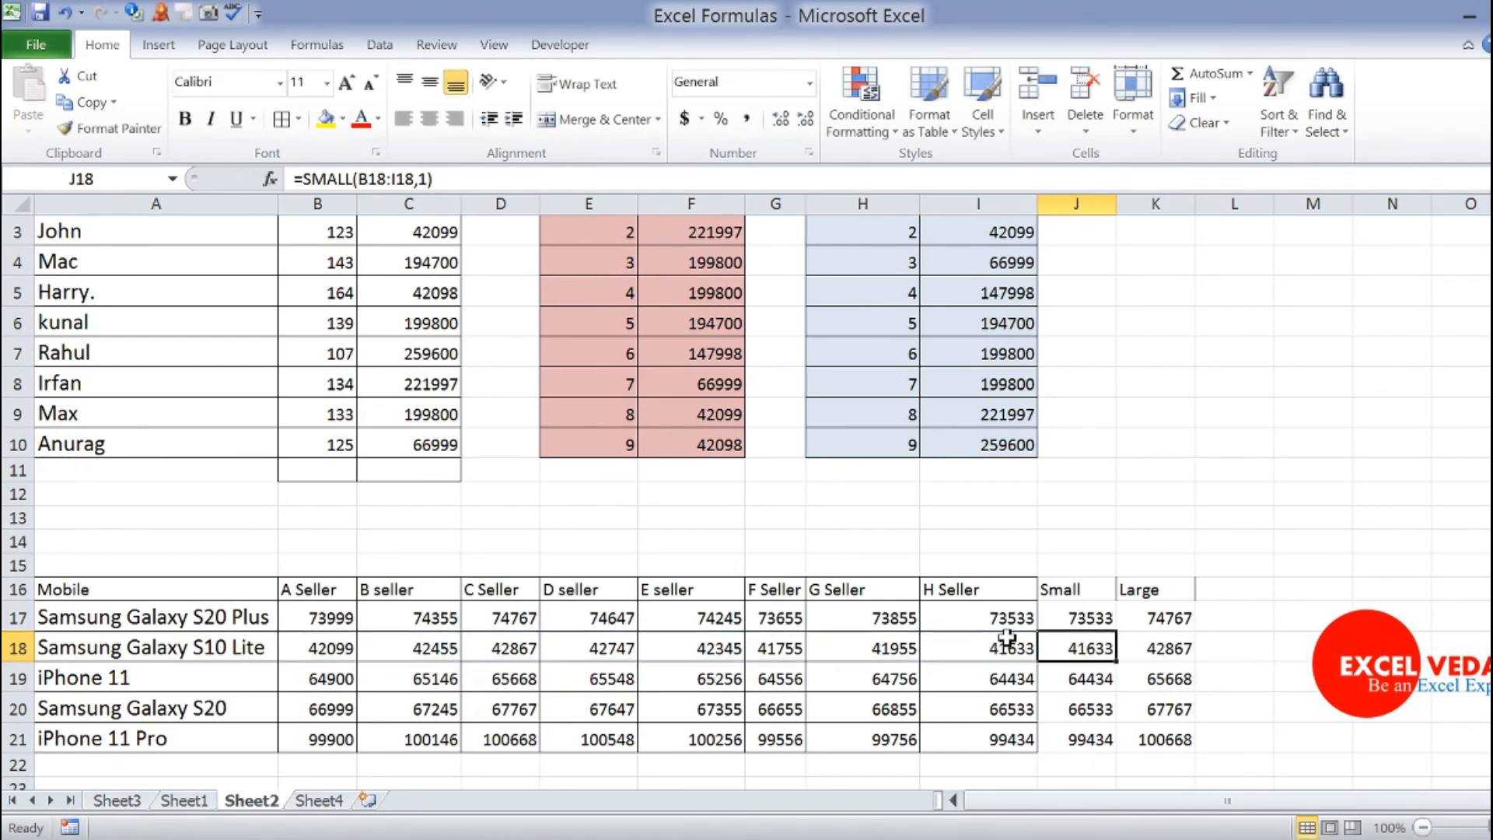
Inspect the SMALL formula in J21 for the iPhone 11 Pro to see which row range it references.
{"action": "left_click", "coordinate": [1063, 734]}
{"action": "key", "text": "F2"}
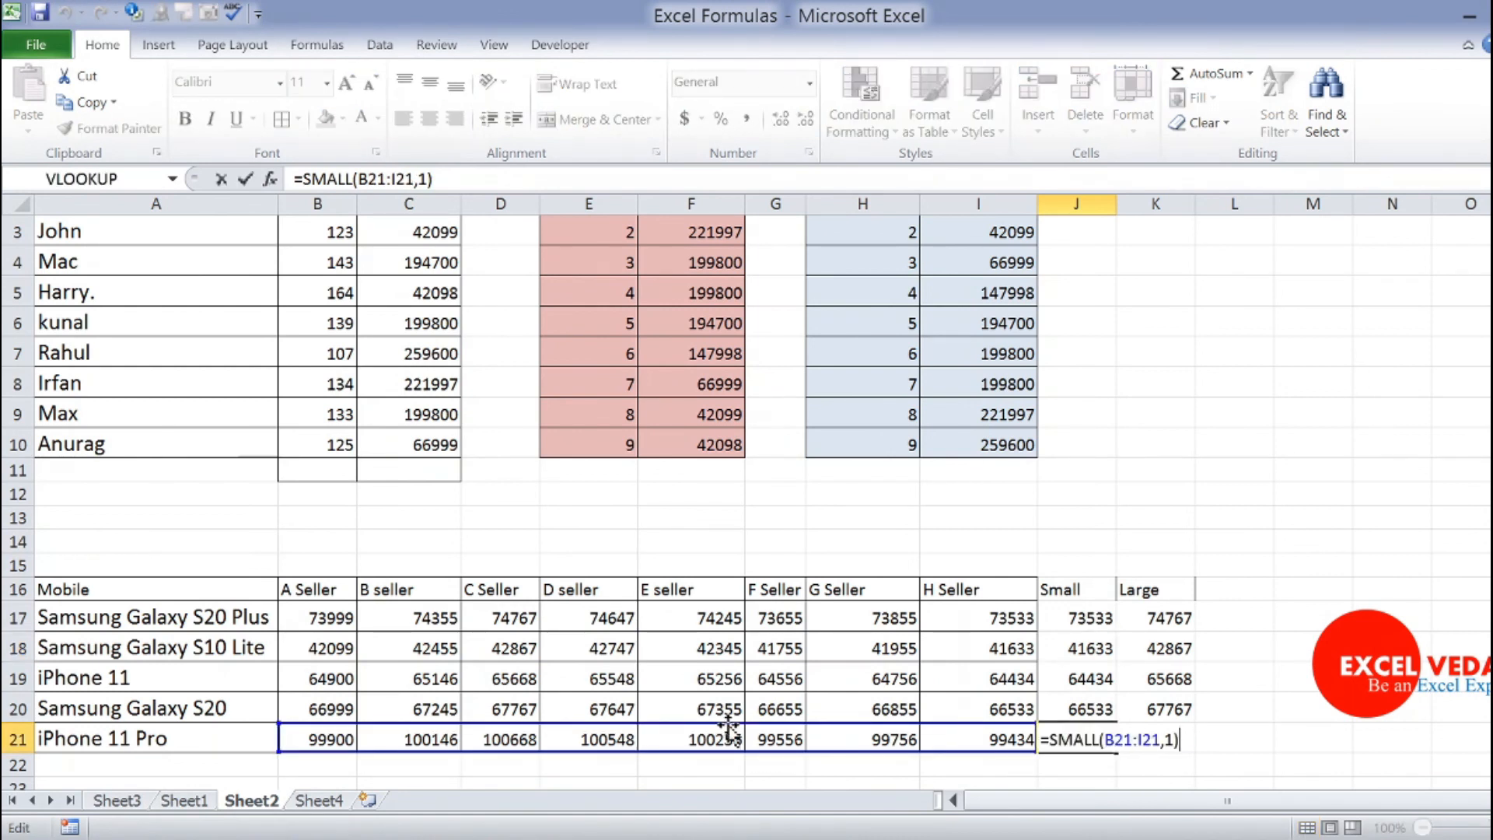
{"action": "key", "text": "ctrl+Return"}
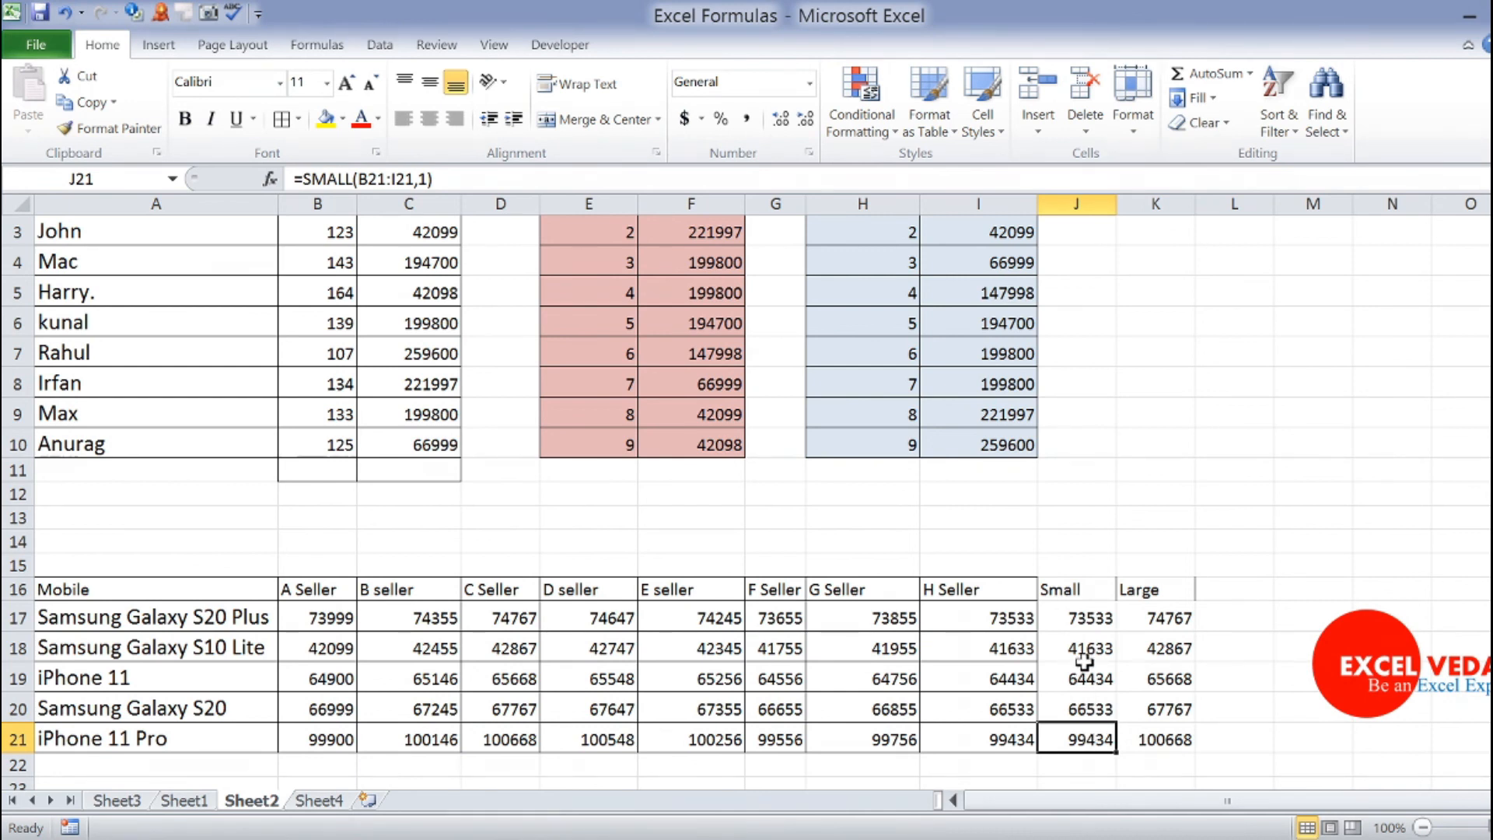
Compare the SMALL formula in J17 with its seller prices in B17:I17, and review the copied formula in J18.
{"action": "left_click", "coordinate": [1075, 619]}
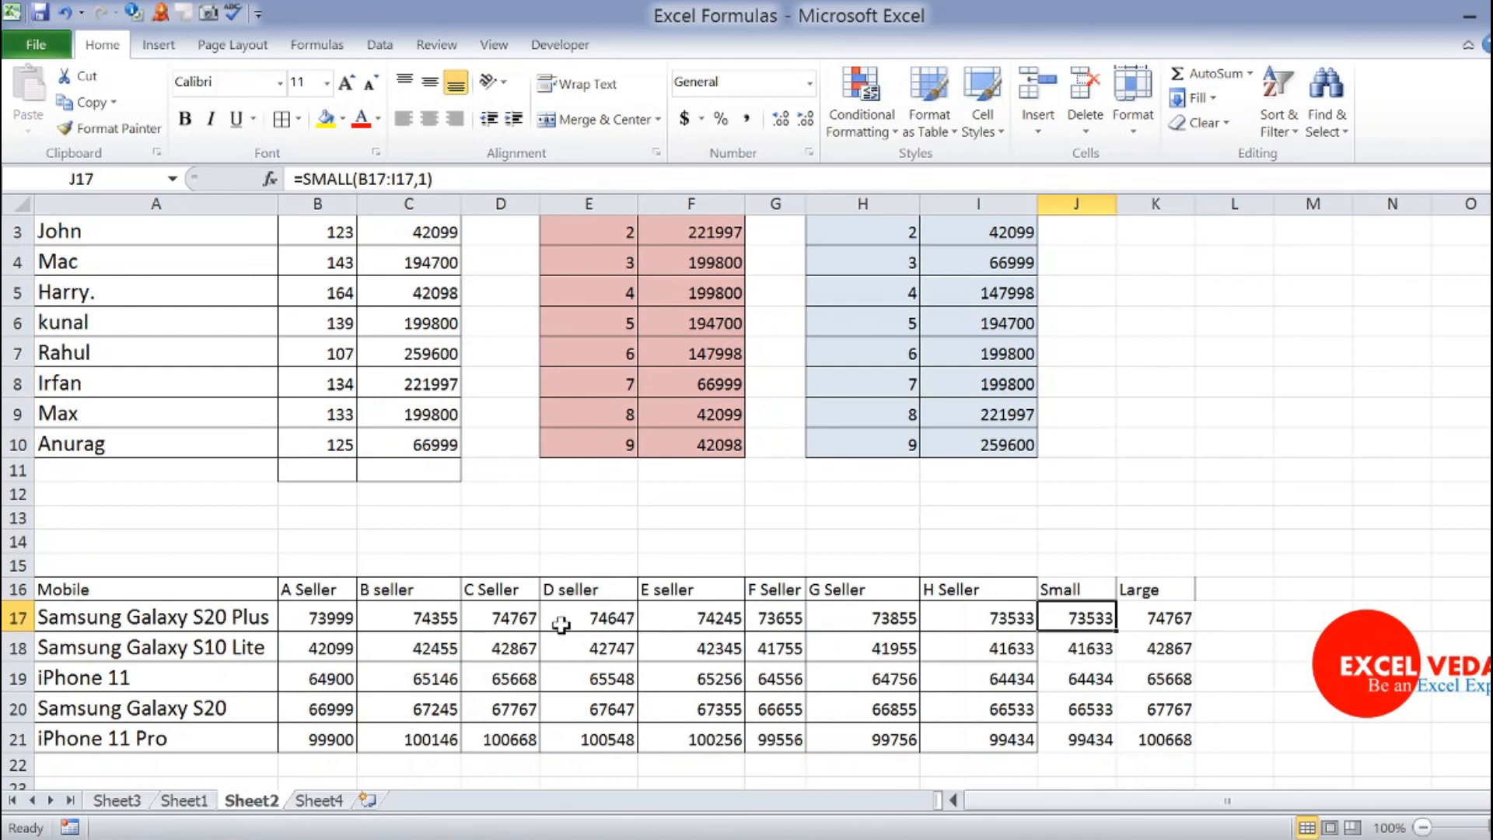
{"action": "left_click_drag", "start_coordinate": [342, 618], "coordinate": [935, 618]}
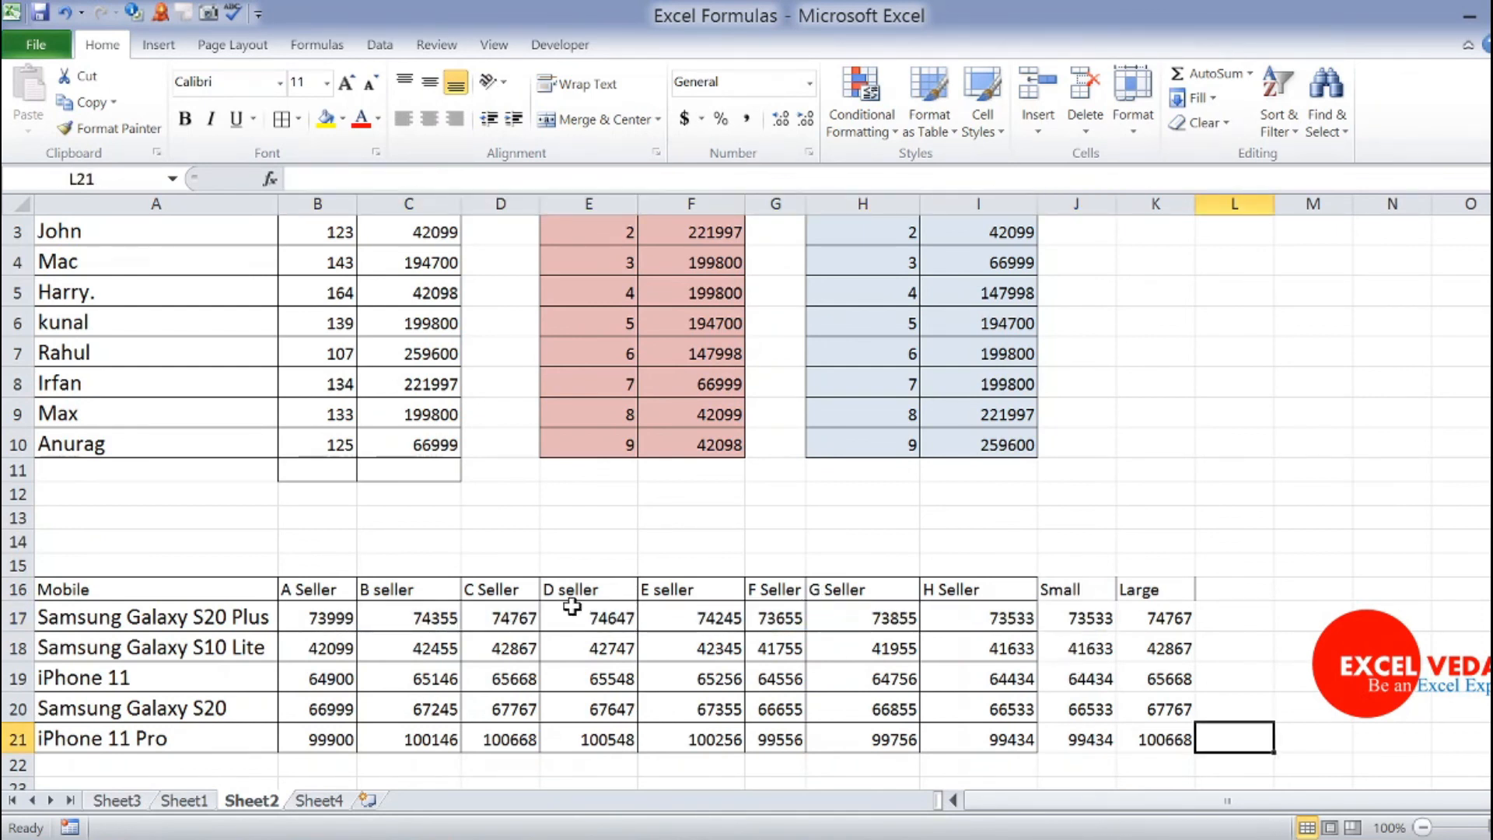
{"action": "left_click", "coordinate": [1083, 652]}
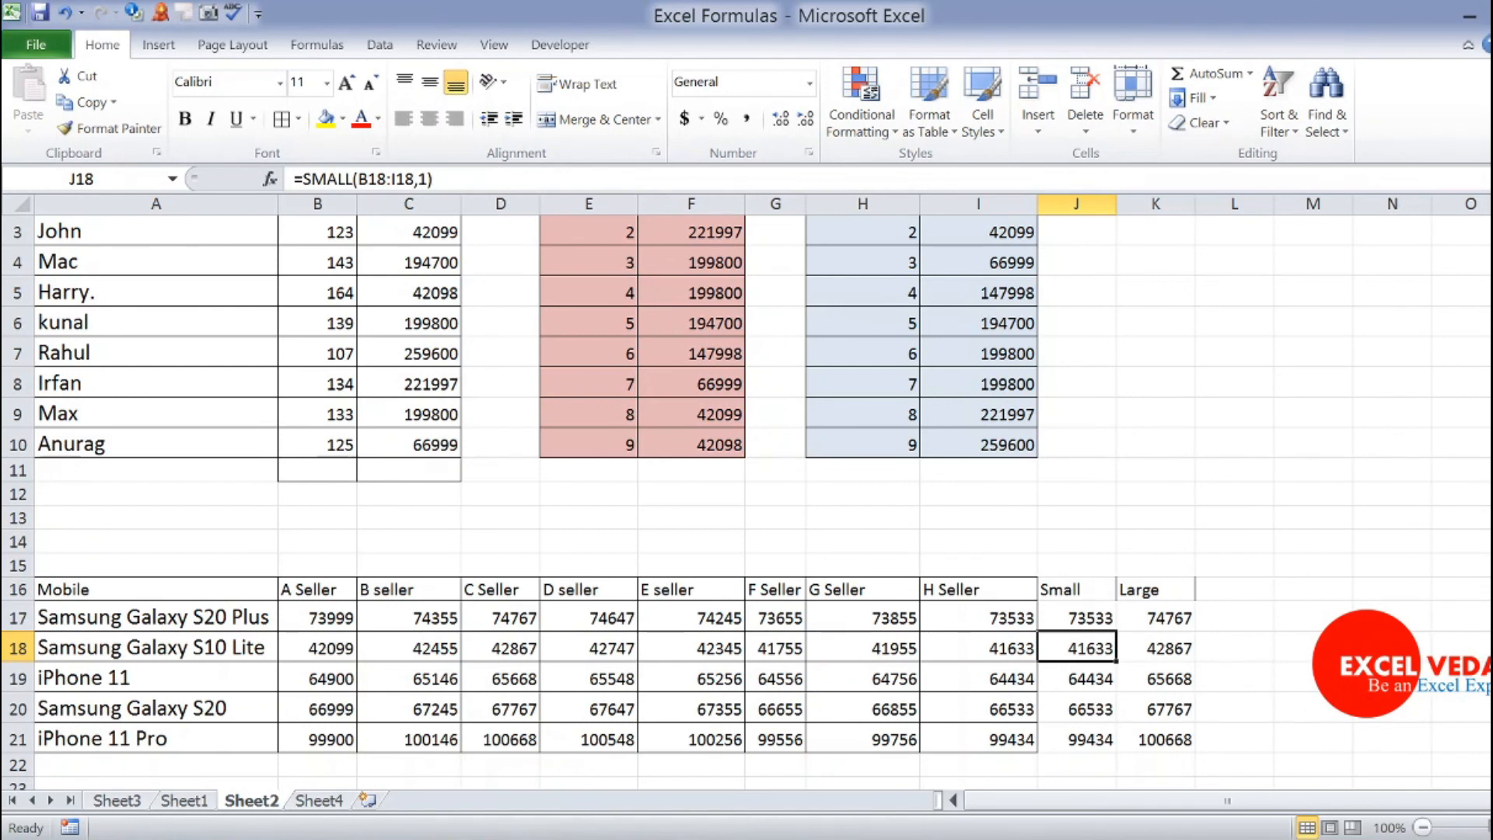
{"action": "scroll", "coordinate": [747, 502], "scroll_direction": "up", "scroll_amount": 1}
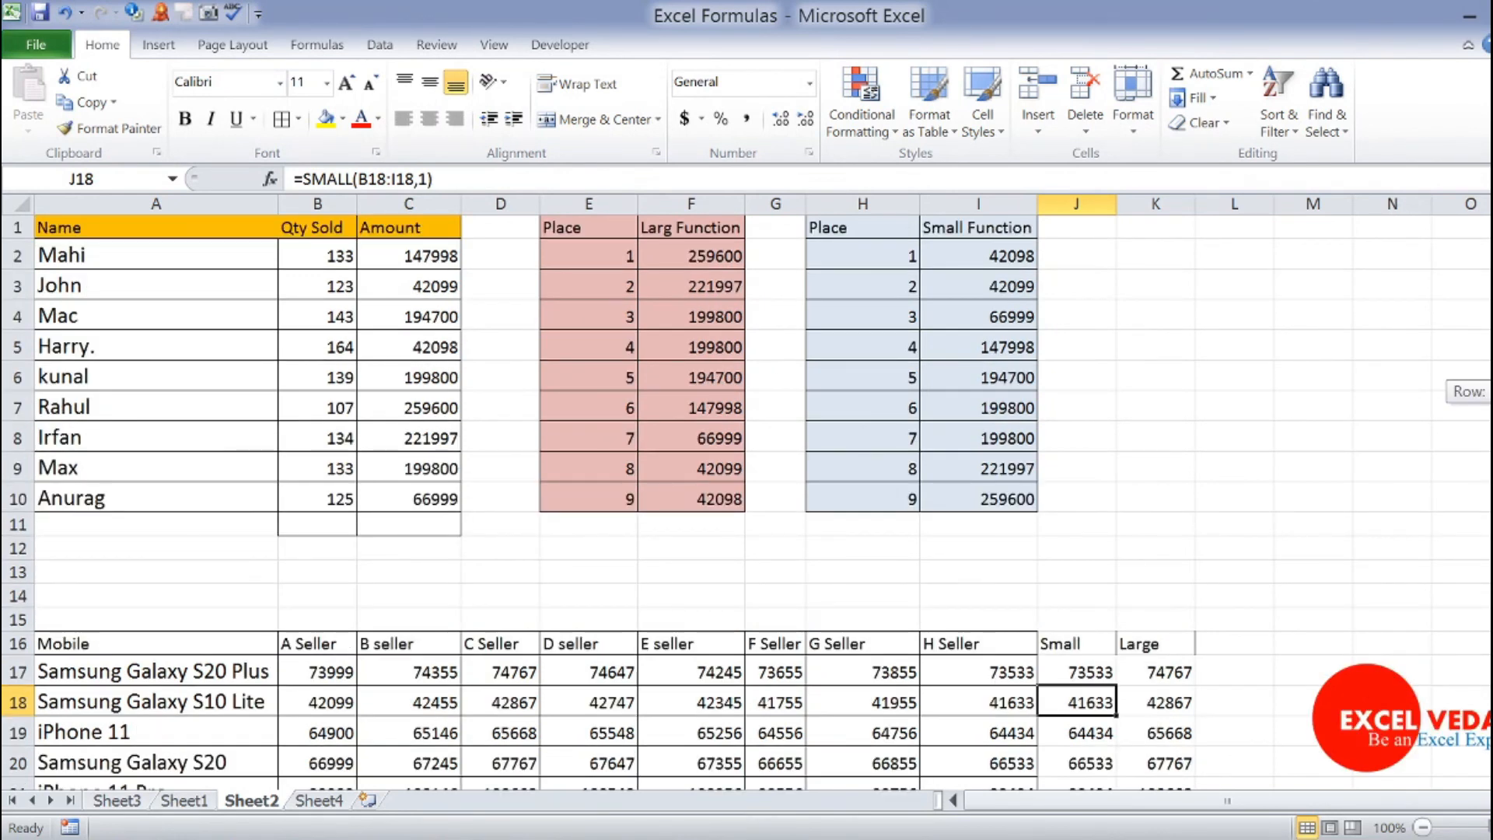